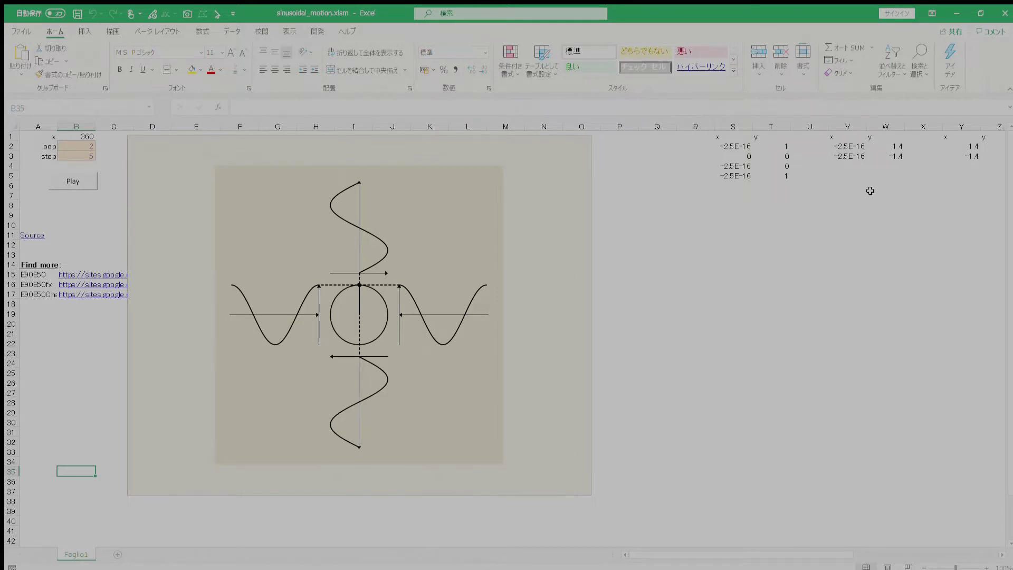
Play the finished circle animation, then begin at cell A1 of a new blank Book1.
click(76, 181)
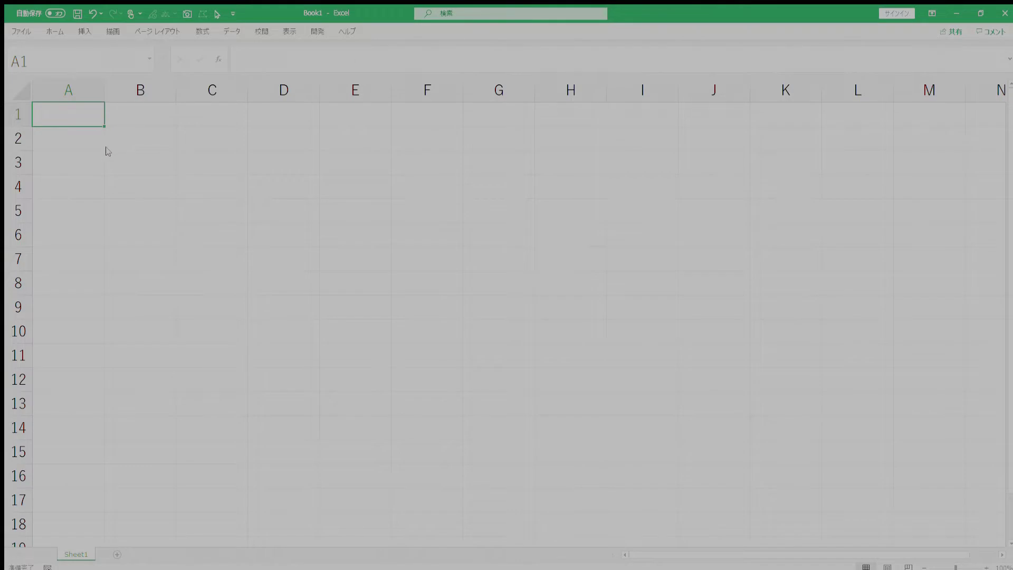
click(84, 98)
click(75, 112)
Enter the labels x, step and loop in A1:A3.
text(x)
key(Return)
text(step)
key(Return)
text(loop)
key(Return)
Enter 1, 5 and 5 in B1:B3 and start the =SIN(RADIANS( formula in E2.
click(101, 119)
key(Right)
text(1)
key(Return)
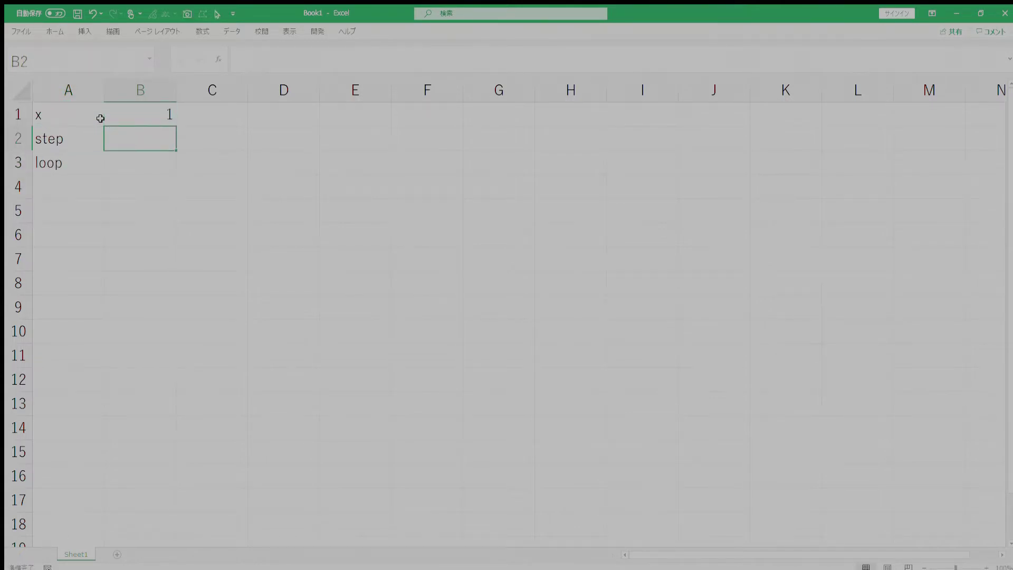
text(5)
key(Return)
text(5)
key(Return)
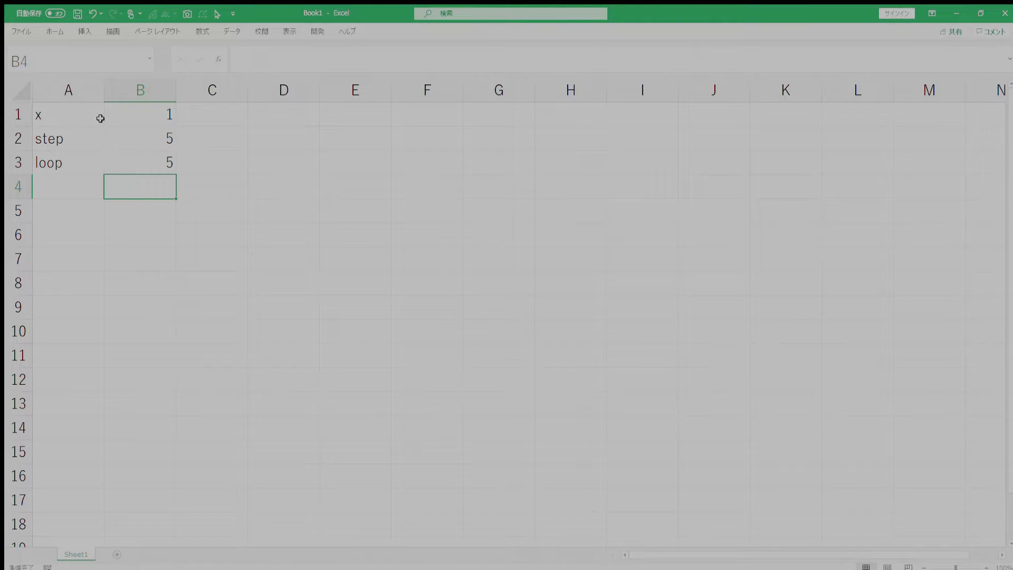
text(=SIN(RADIANS()
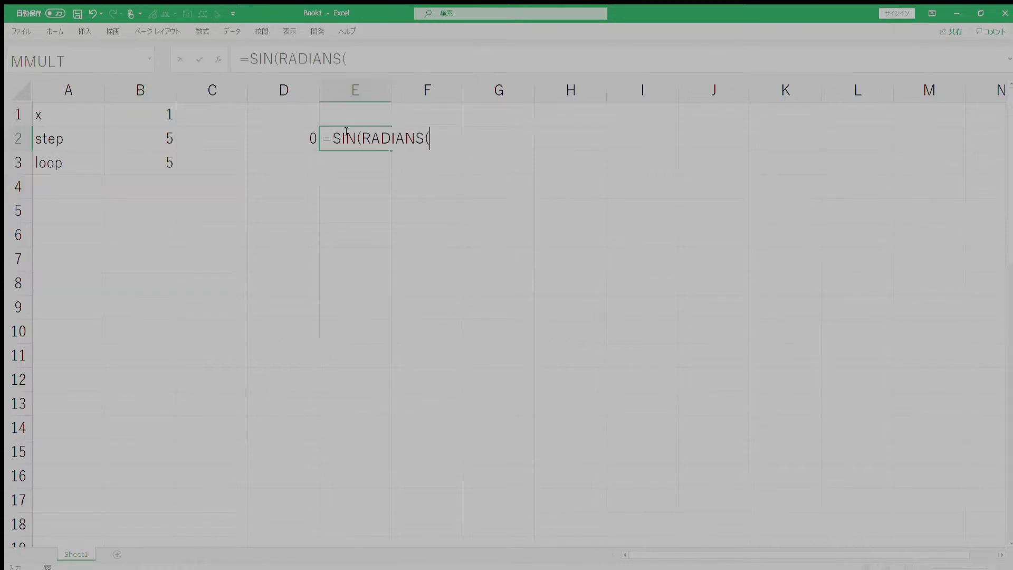
Complete E2's formula as =SIN(RADIANS(D2+$B$1)).
key(Left)
text(+)
key(Left)
key(Left)
key(Left)
key(Up)
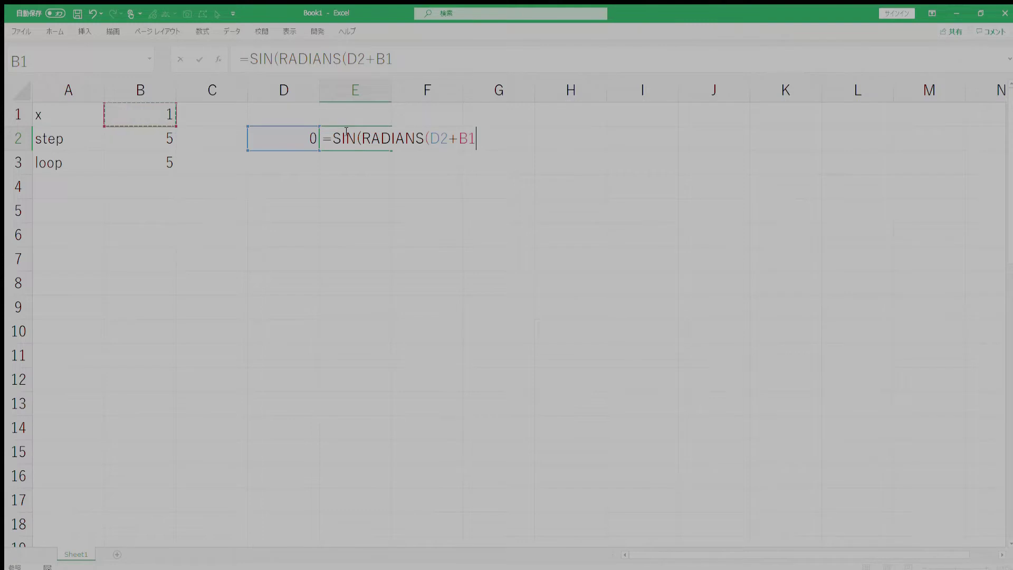
key(F4)
text())
key(Return)
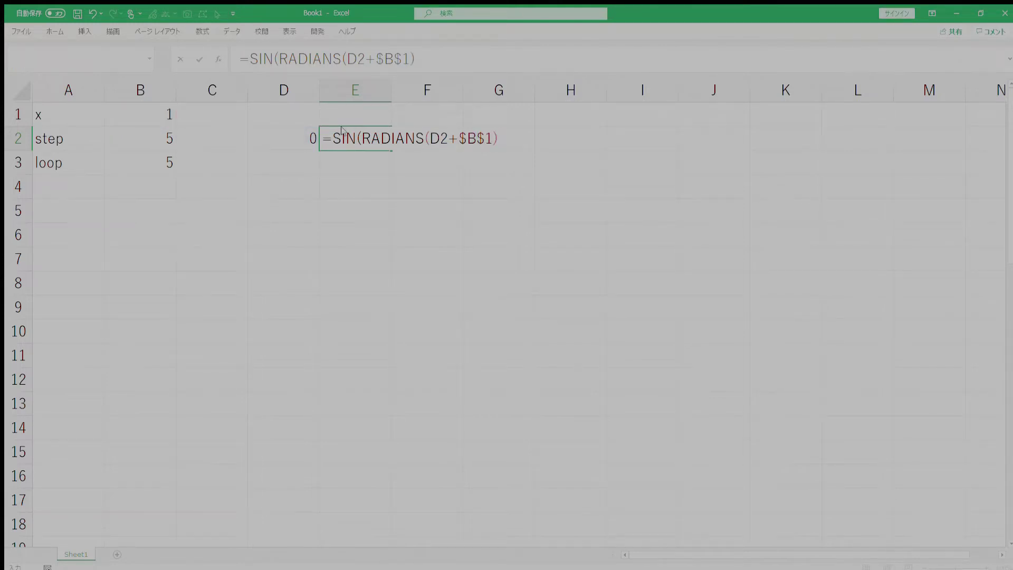
Copy the sine formula into F2 and change it to the COS version.
click(344, 130)
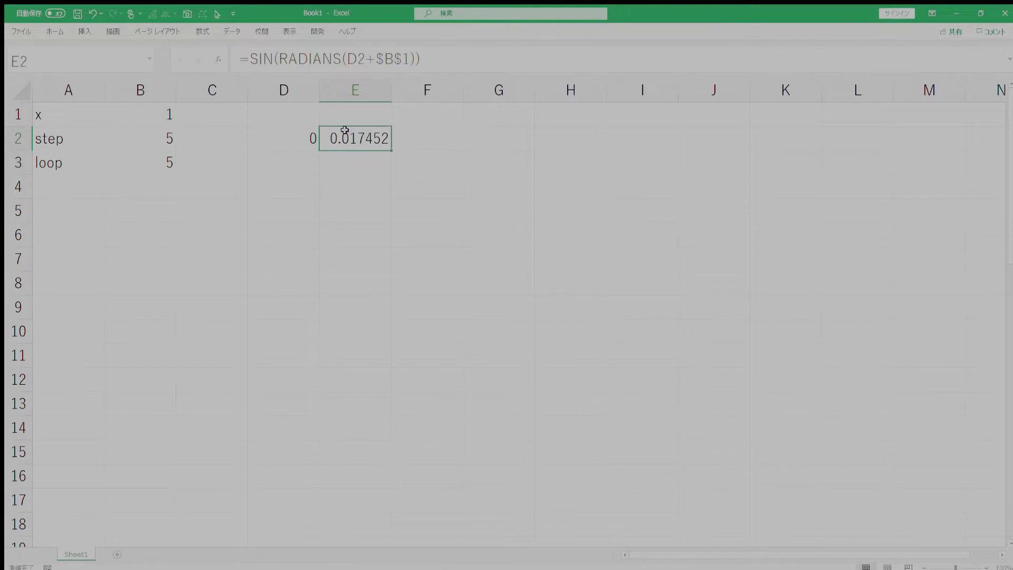
double_click(345, 130)
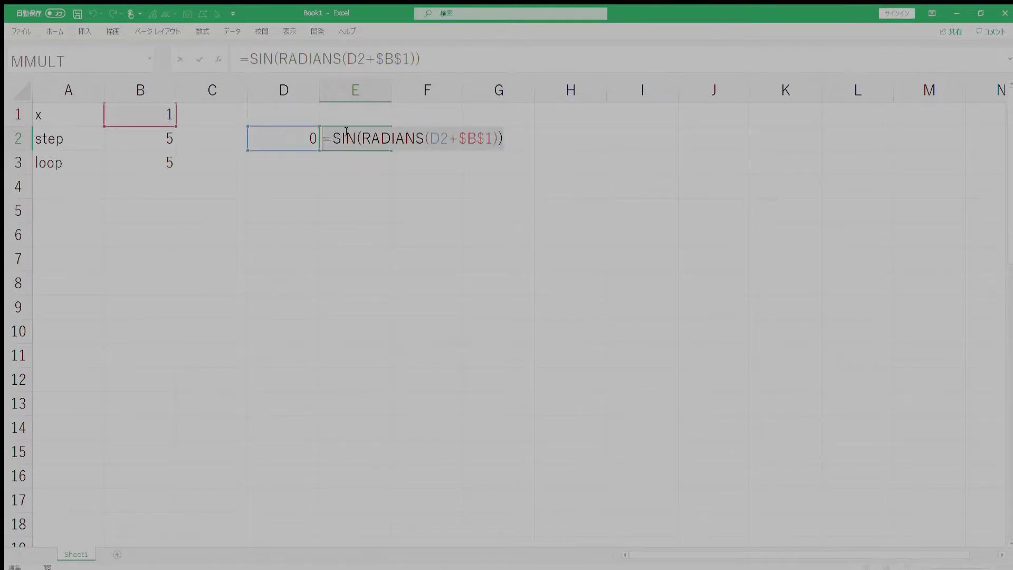
key(ctrl+c)
key(Escape)
key(Right)
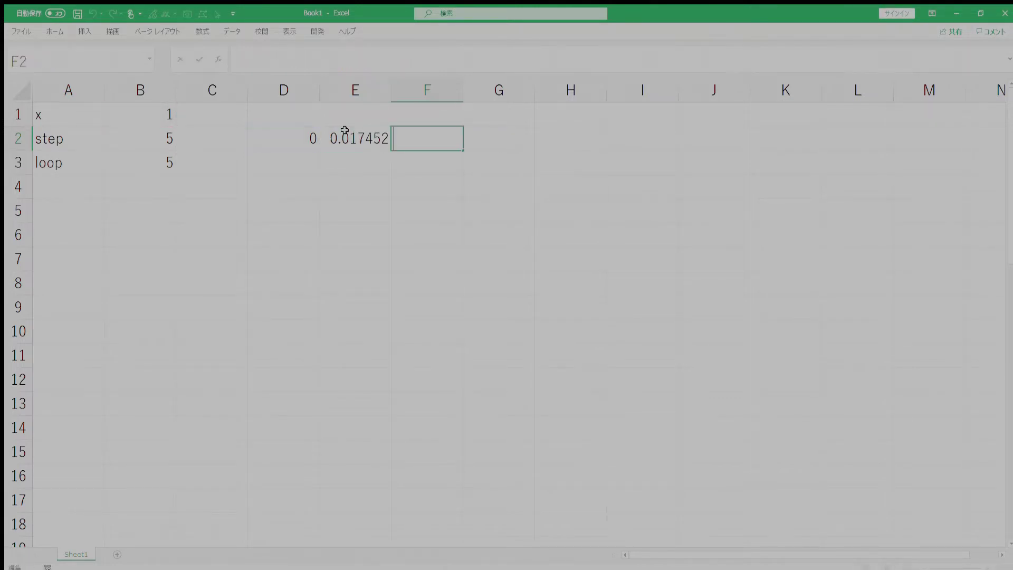
key(F2)
key(ctrl+v)
key(Left)
key(Left)
key(Left)
key(Left)
key(Left)
key(Left)
key(BackSpace)
key(BackSpace)
key(BackSpace)
text(COS)
key(Return)
key(Left)
key(Left)
Fill the D2:F2 formulas down through row 47.
key(Up)
key(shift+Right)
key(shift+Right)
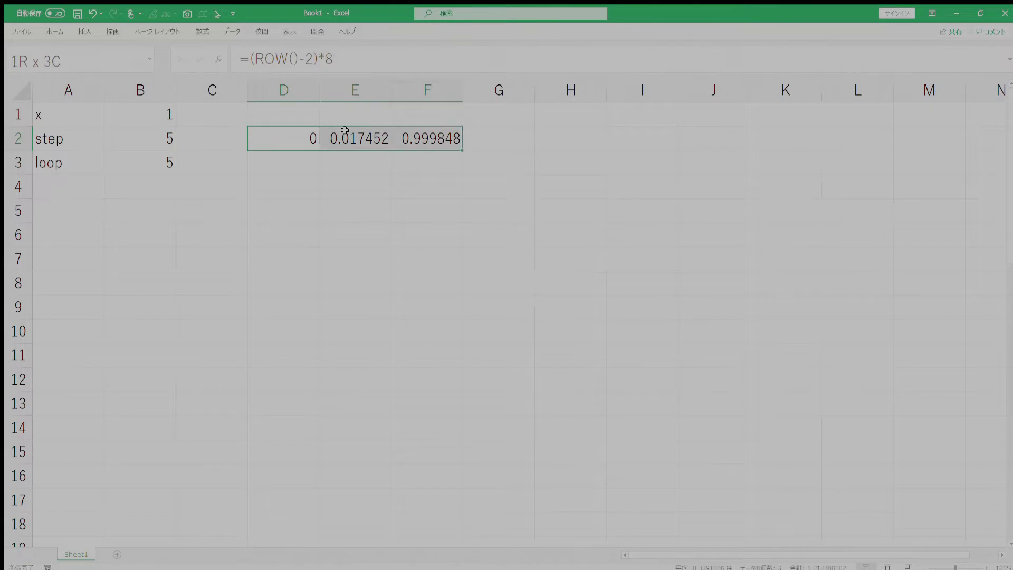
key(shift+Down)
key(shift+Down)
key(shift+Down)
key(shift+Down)
key(shift+Down)
key(shift+Down)
key(shift+Down)
key(shift+Down)
key(shift+Down)
key(shift+Down)
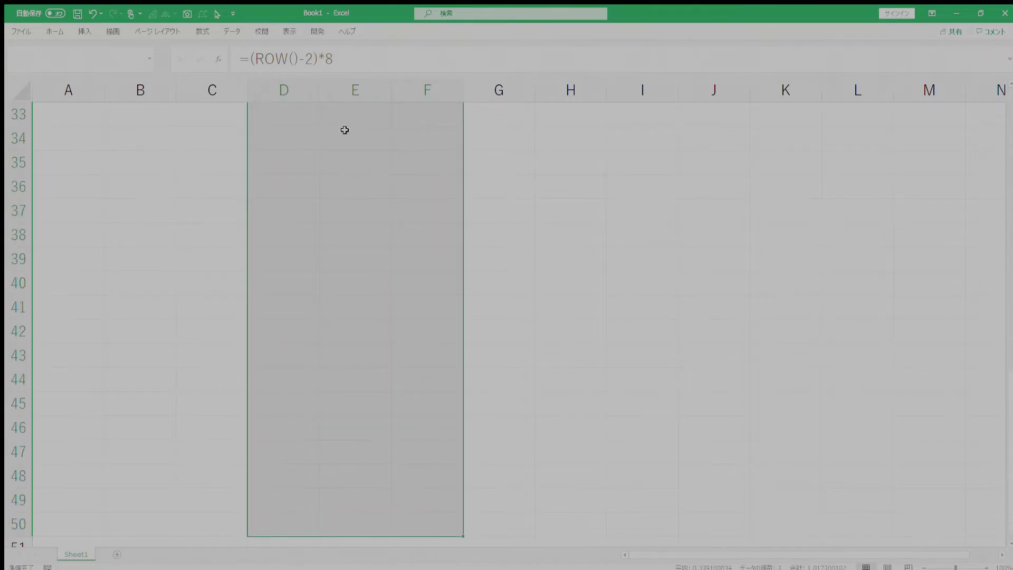
key(shift+Up)
key(shift+Up)
key(shift+Up)
key(shift+Up)
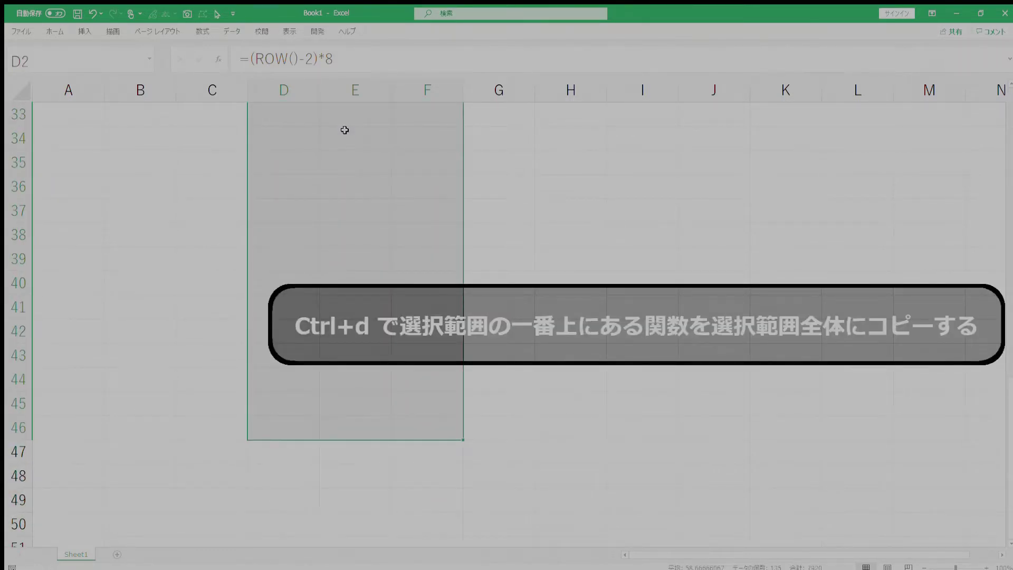
key(ctrl+d)
key(shift+Down)
key(ctrl+d)
Head columns E and F with x and y.
key(Up)
key(Right)
text(x)
key(Tab)
text(x)
key(BackSpace)
text(y)
key(Return)
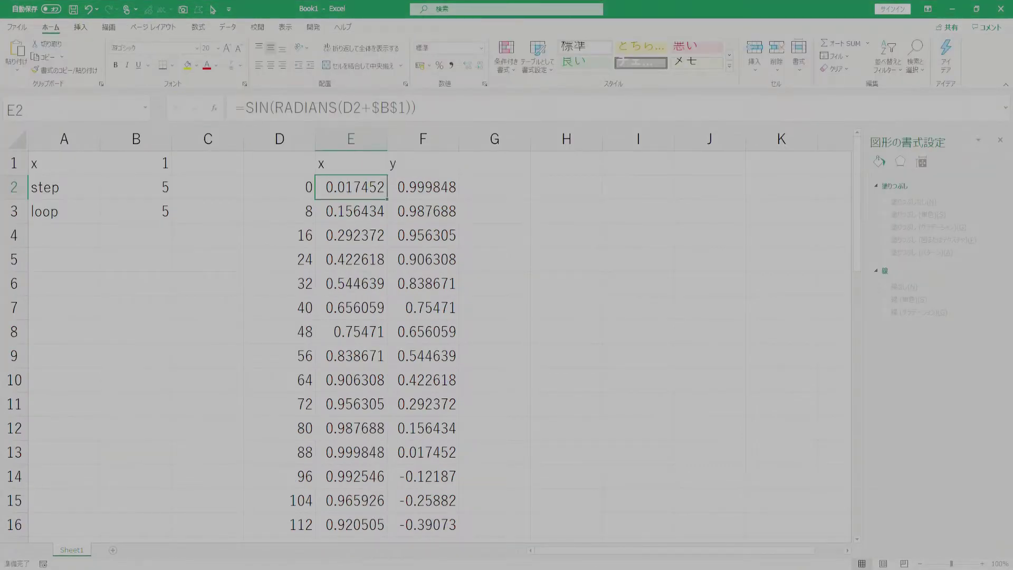
drag(331, 188, 422, 188)
Insert a Scatter with Smooth Lines chart of E2:F47.
key(ctrl+shift+Down)
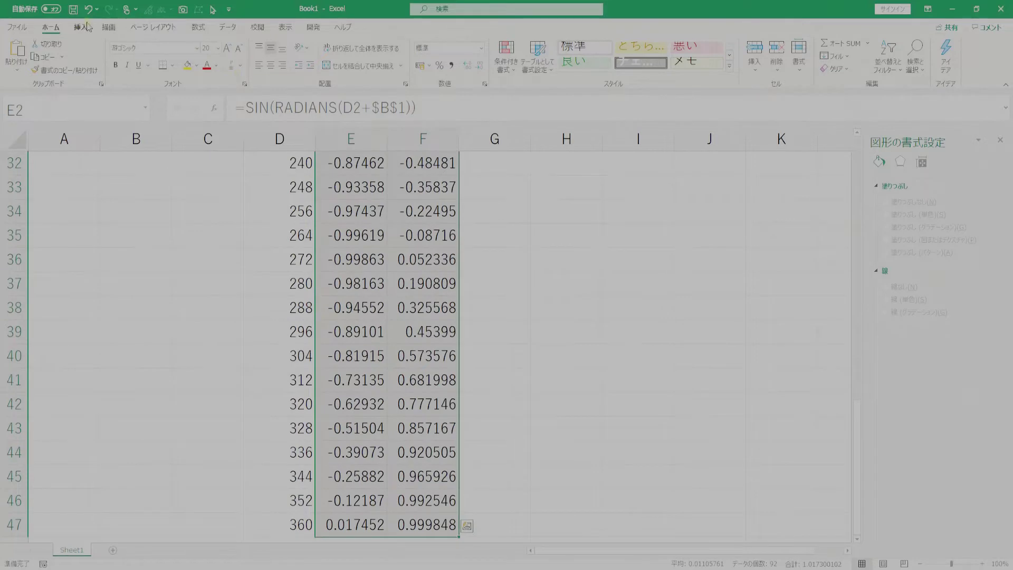
click(80, 27)
click(448, 69)
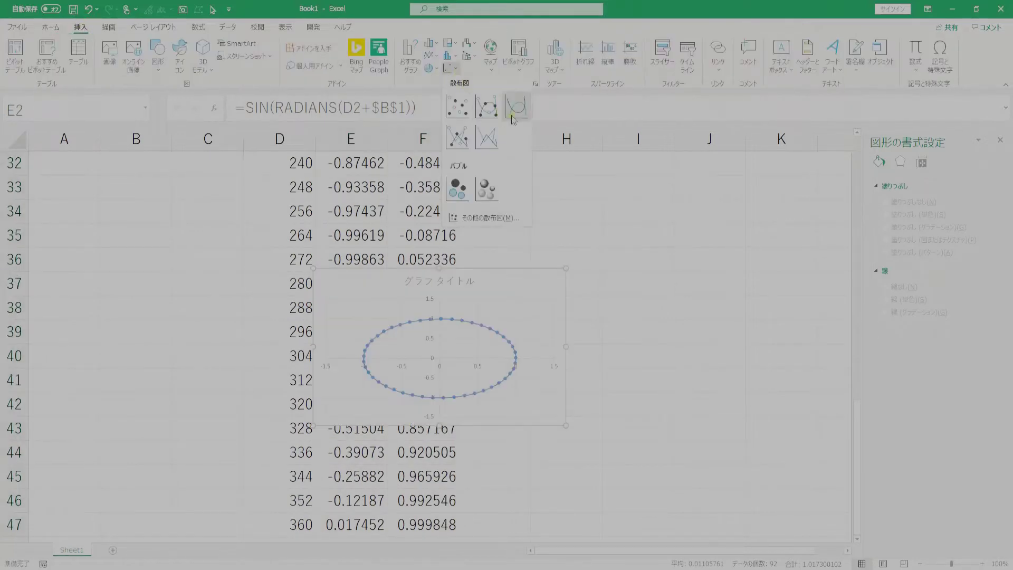
click(520, 108)
Cut and paste the chart so it sits to the right of the data.
scroll(526, 214, down, 1)
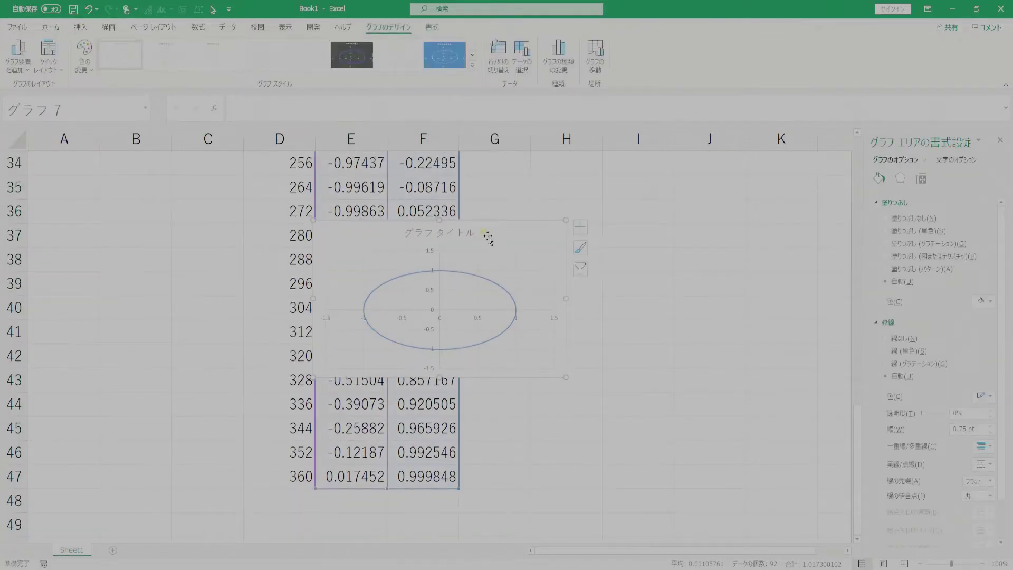
key(Delete)
scroll(515, 235, up, 8)
scroll(515, 236, up, 3)
key(ctrl+v)
drag(518, 217, 547, 208)
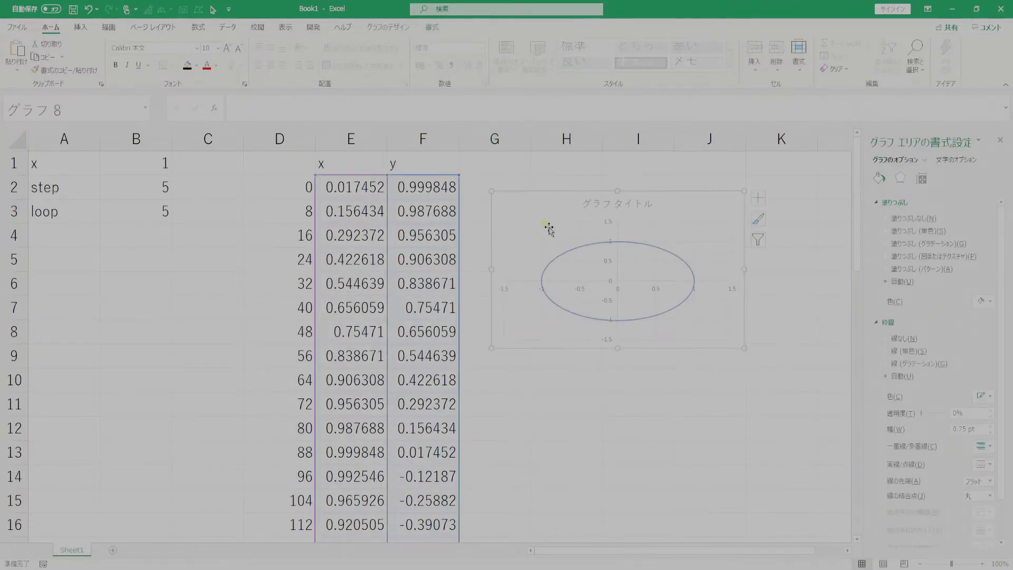
Add a series named pie with value ={1} and rename Series1 to circle.
right_click(543, 236)
click(570, 291)
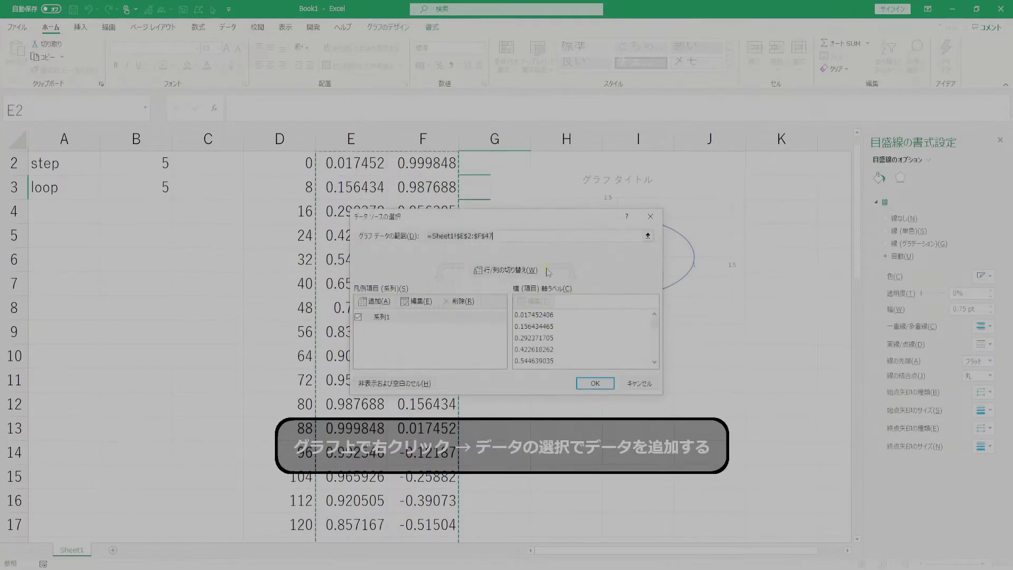
click(382, 304)
text(pie)
click(509, 348)
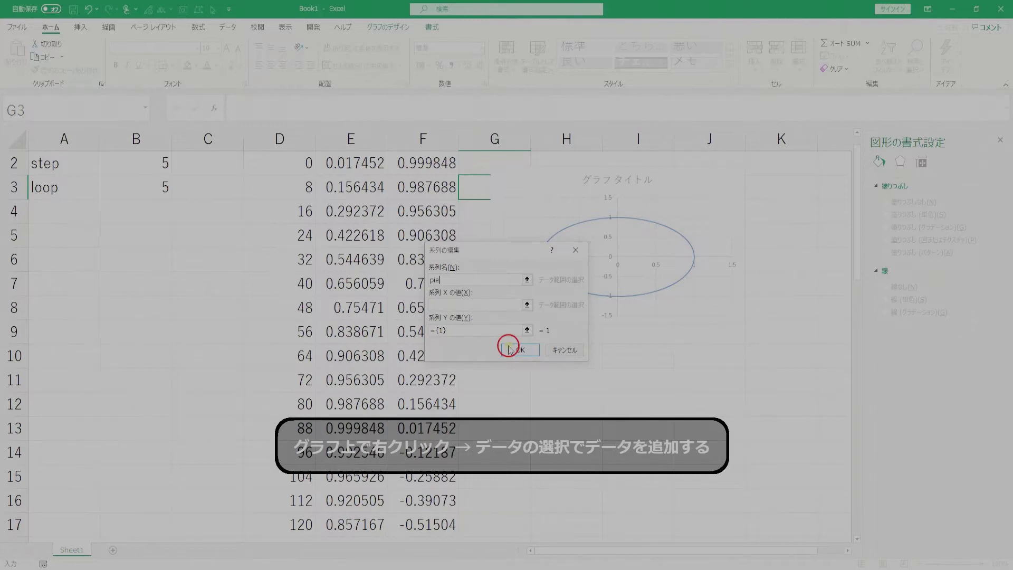
click(508, 348)
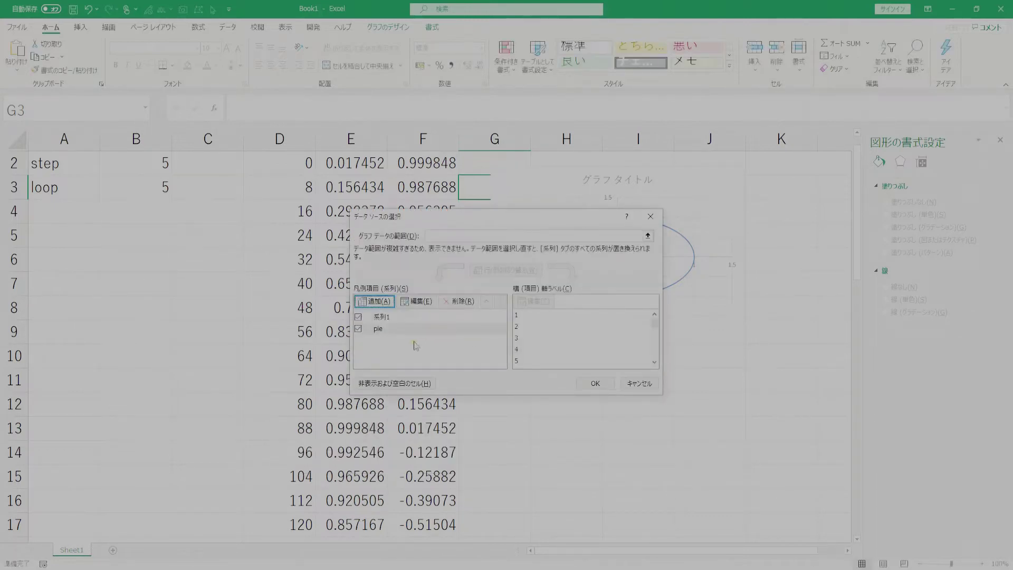
click(388, 318)
click(413, 304)
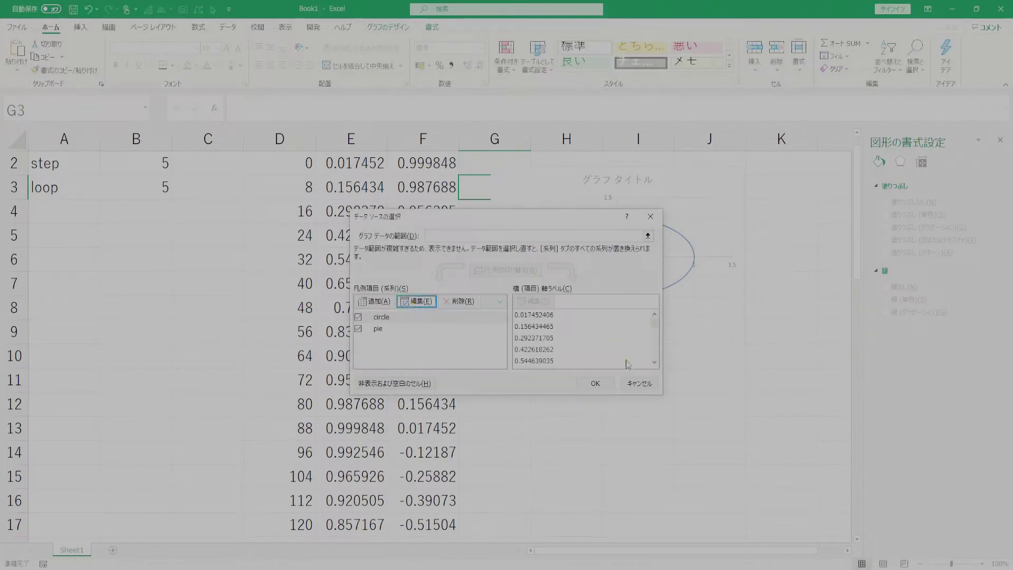
click(596, 383)
right_click(558, 212)
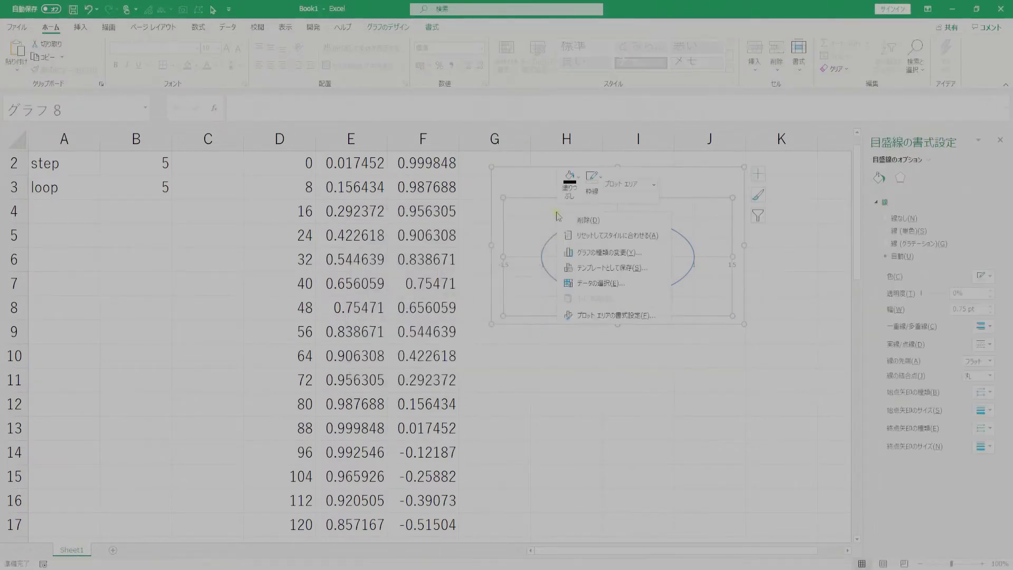
Make the chart a combo: circle as Scatter with Smooth Lines, pie as Pie.
click(589, 252)
click(381, 402)
click(530, 369)
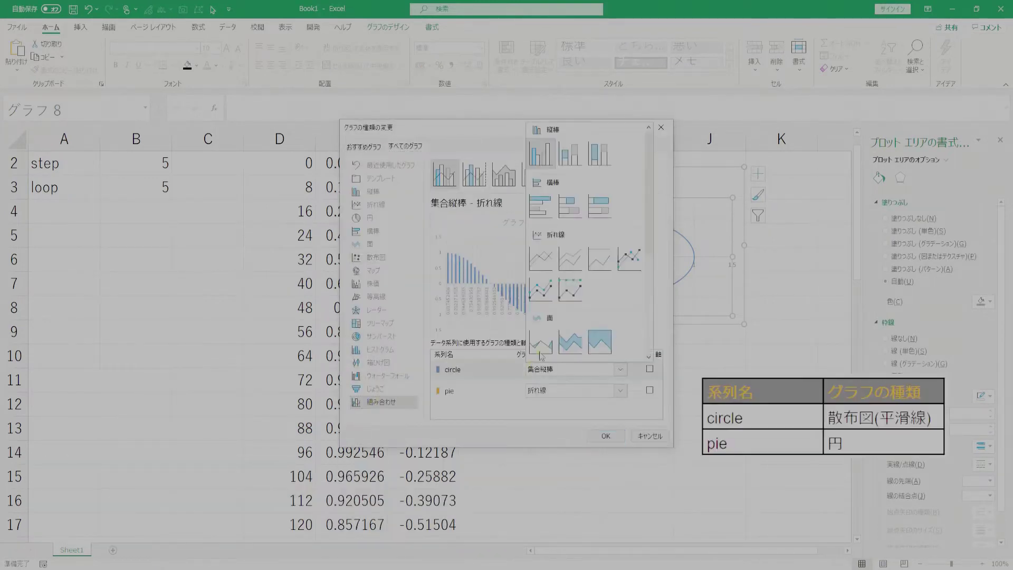
click(605, 258)
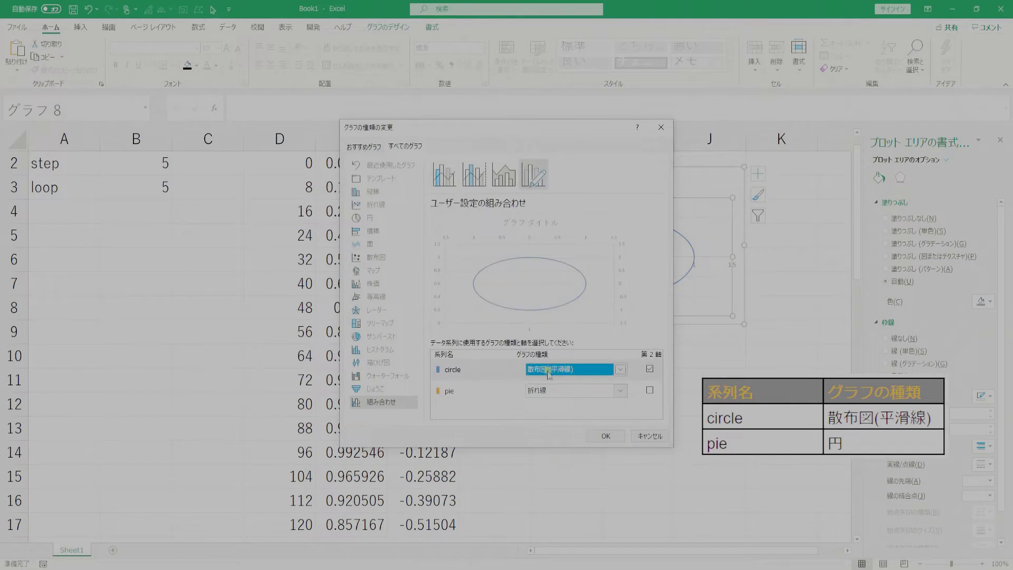
click(544, 392)
scroll(562, 317, down, 3)
click(539, 263)
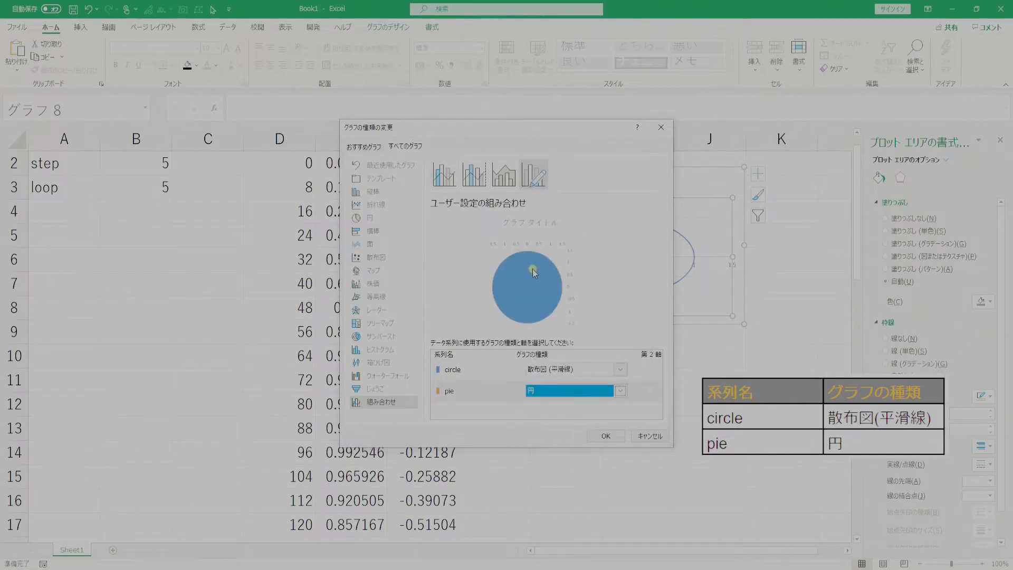
click(605, 436)
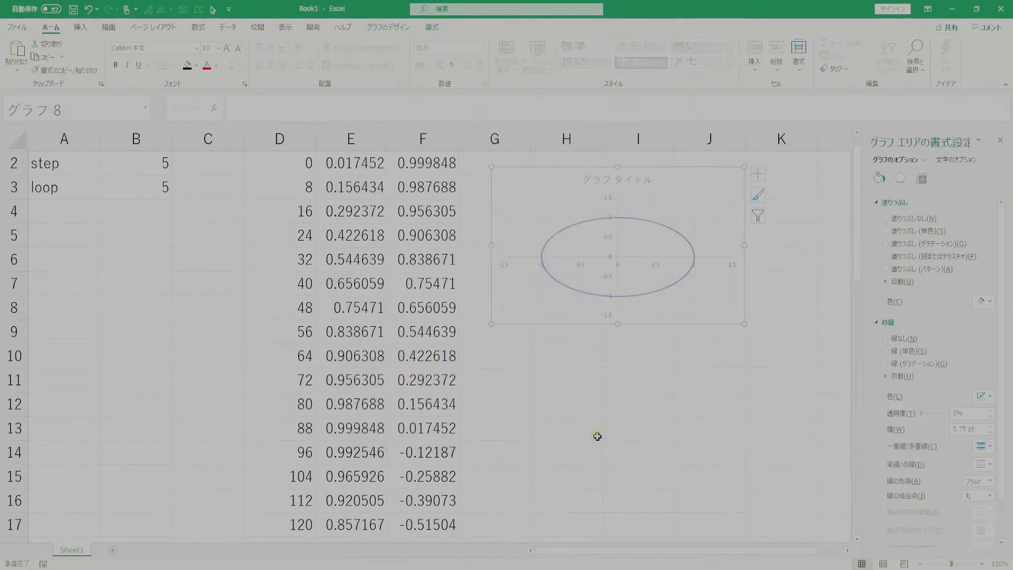
Format the pie series with no fill and no line.
click(601, 377)
click(606, 306)
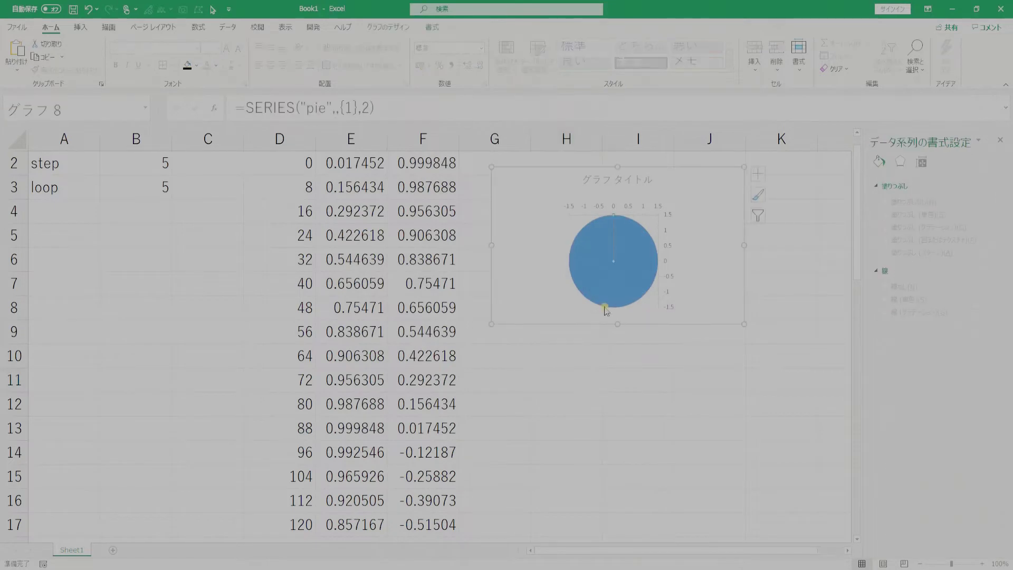
click(879, 177)
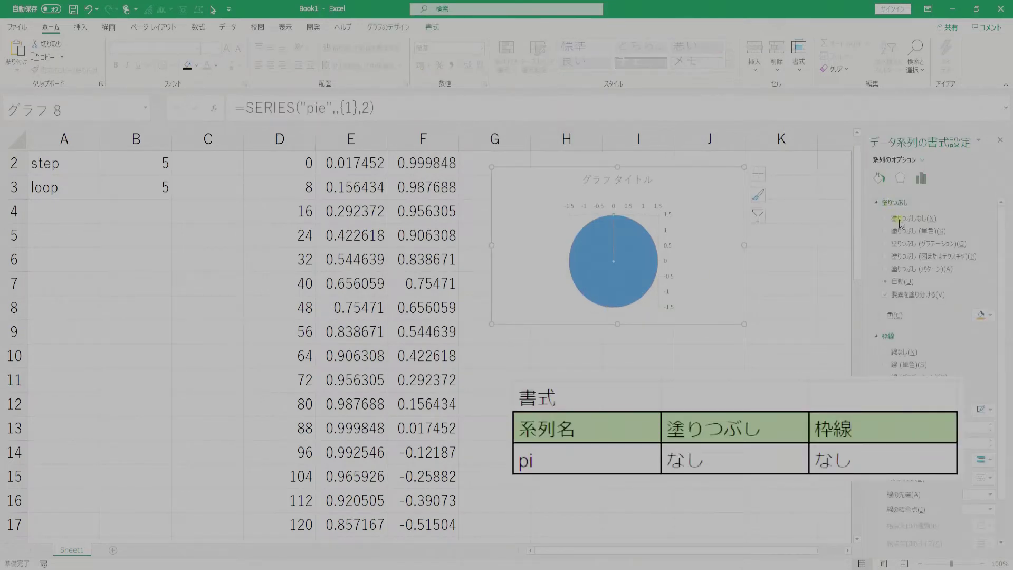
click(897, 218)
click(890, 332)
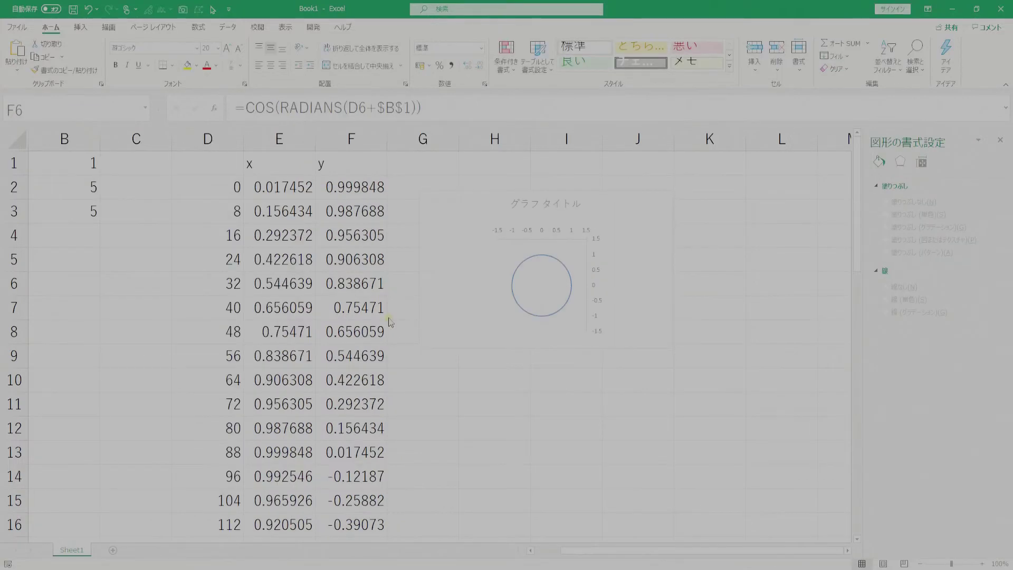
Type the headers x and y in K1 and L1.
click(728, 164)
text(x)
key(Tab)
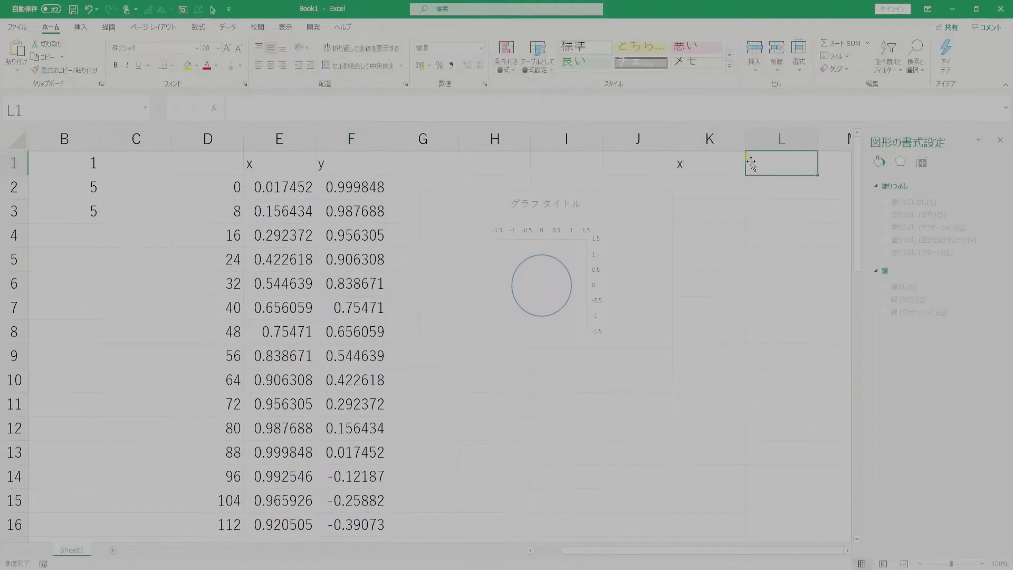
text(y)
key(Return)
Enter =SIN(RADIANS($B$1)) in K2.
text(=SIN)
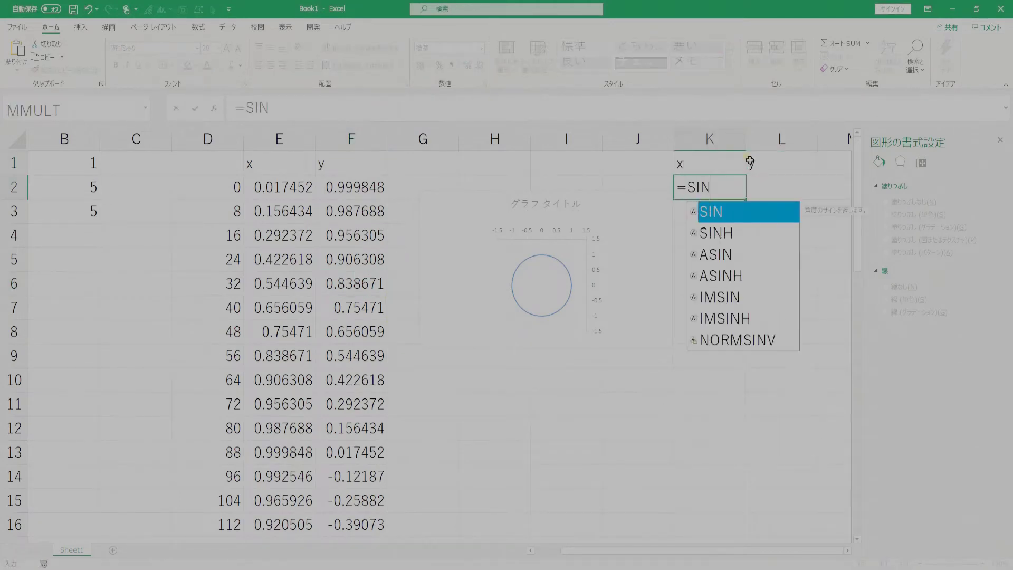
text((RADIANS()
key(Up)
key(Left)
key(Left)
key(Left)
key(Left)
key(Left)
key(Left)
key(Left)
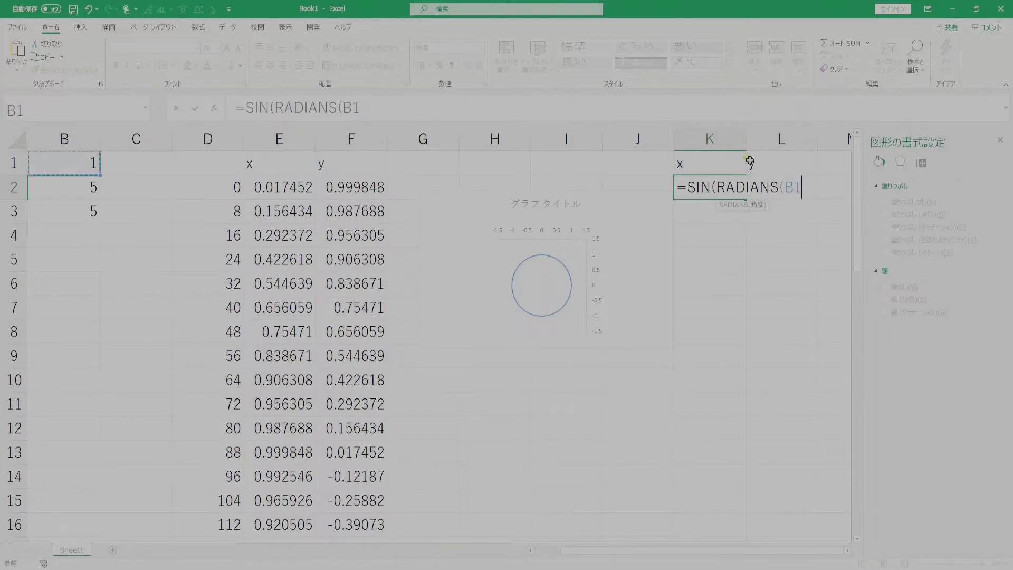
key(F4)
text()))
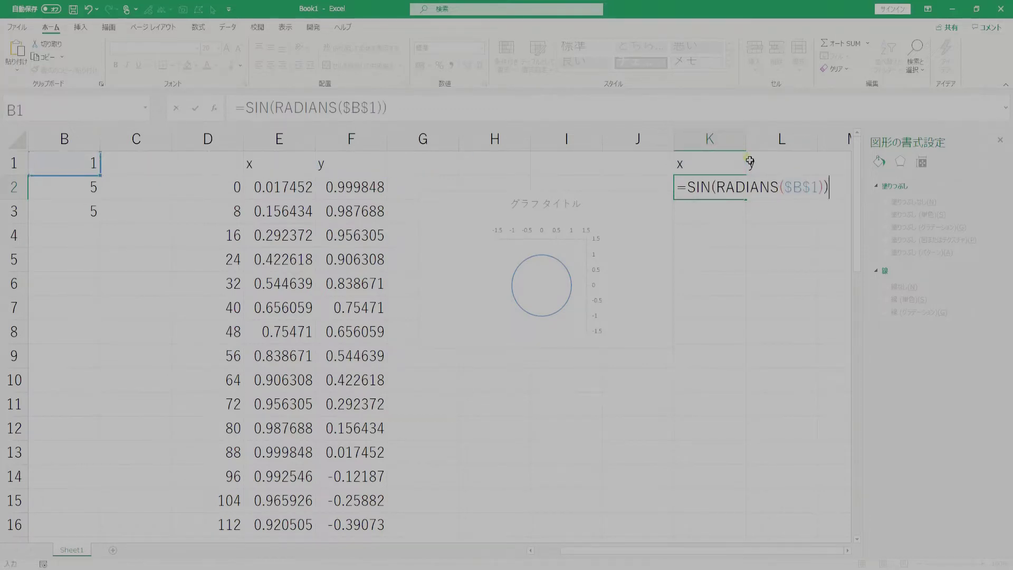
key(ctrl+Return)
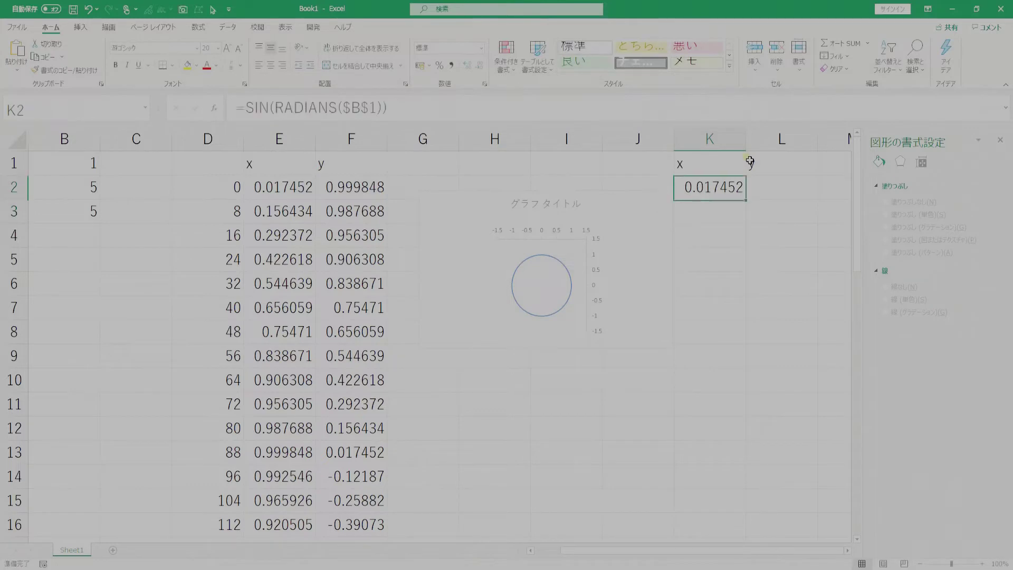
Copy K2 into L2 and change it to =COS(RADIANS($B$1)).
key(shift+Right)
key(ctrl+r)
key(Tab)
key(F2)
key(Home)
key(Right)
key(Delete)
key(Delete)
key(Delete)
text(COS)
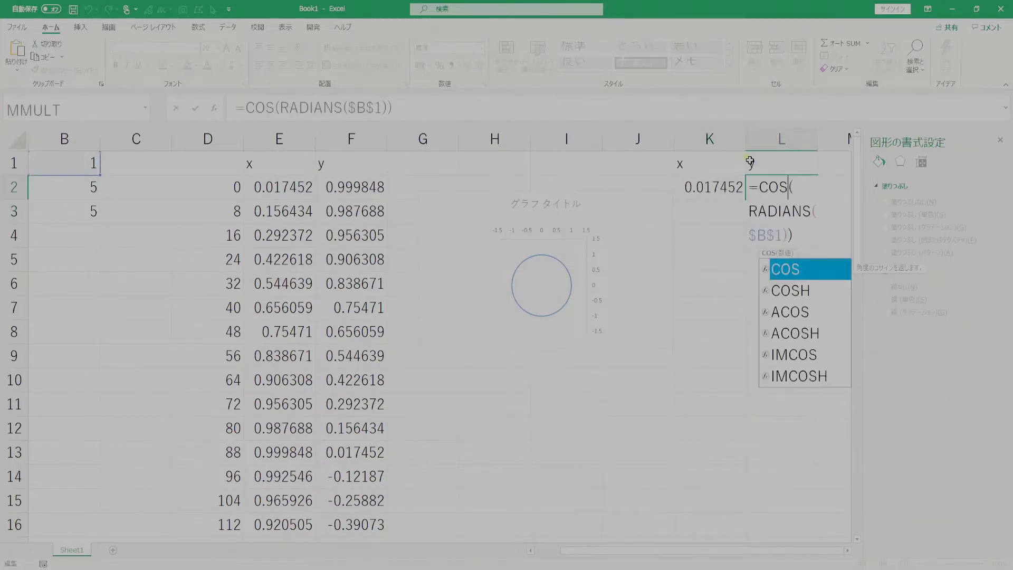
key(Return)
Put 0 in K3:L3 as the origin point of the radius.
key(shift+Right)
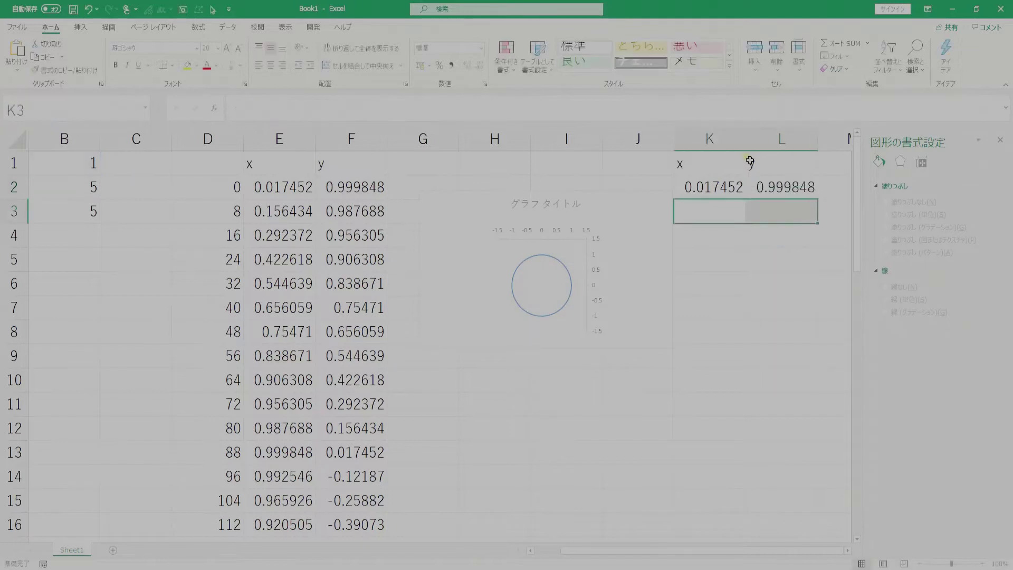
text(0)
key(ctrl+Return)
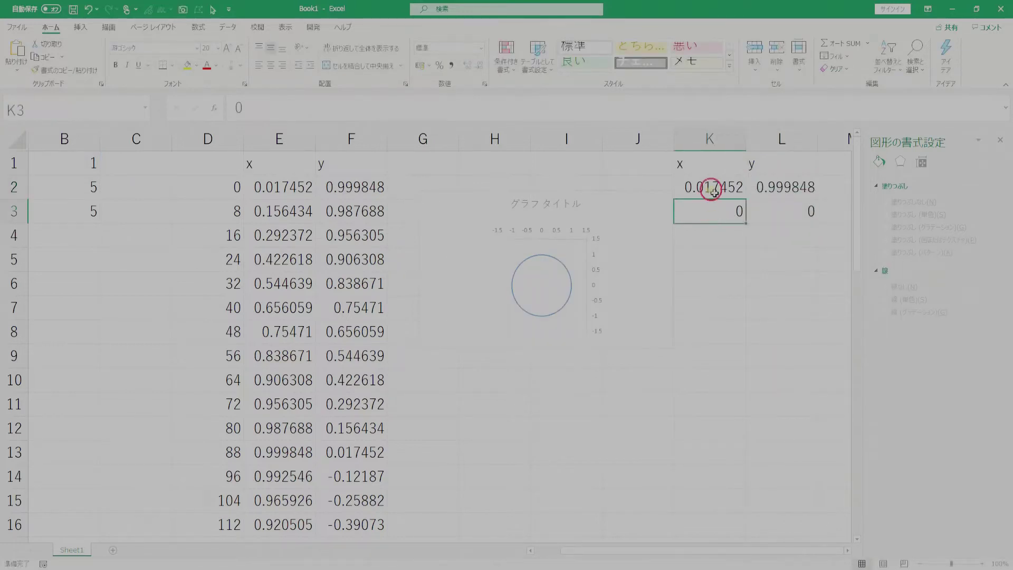
drag(705, 187, 747, 209)
right_click(551, 266)
Add a hypotenuse series with X values K2:K3 and Y values =Sheet1!$L$2:$L$3.
click(575, 316)
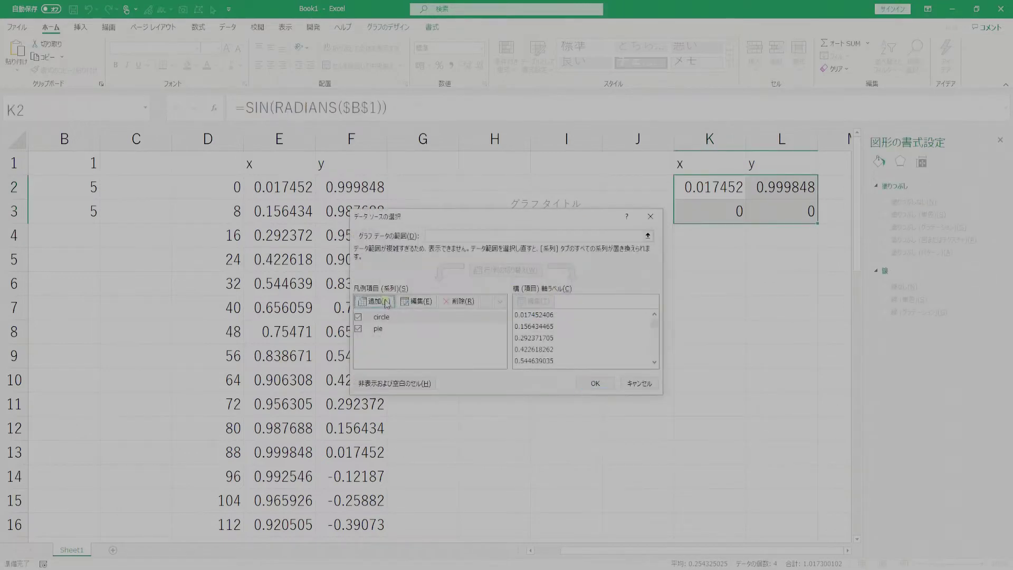
click(375, 300)
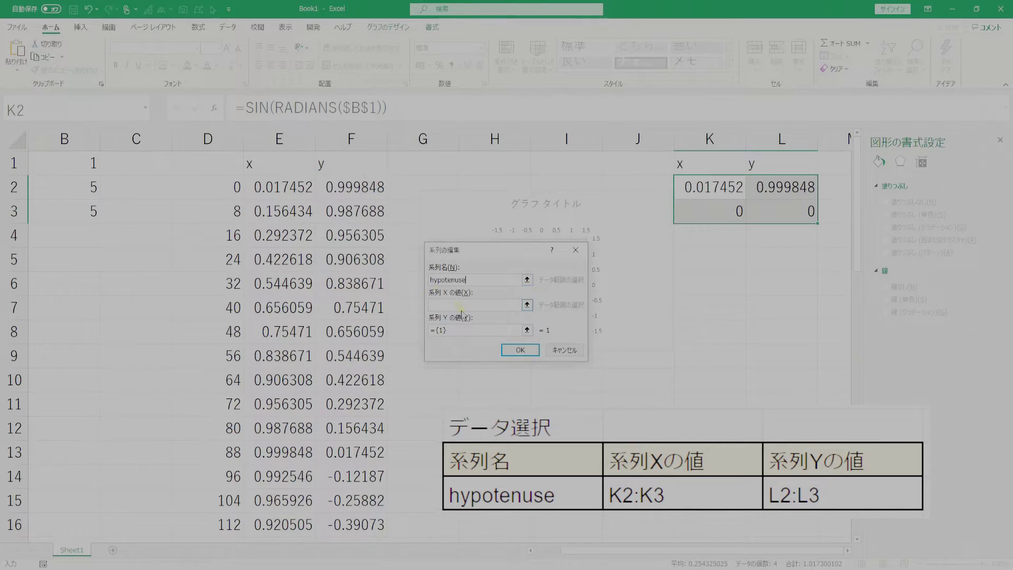
drag(731, 188, 724, 211)
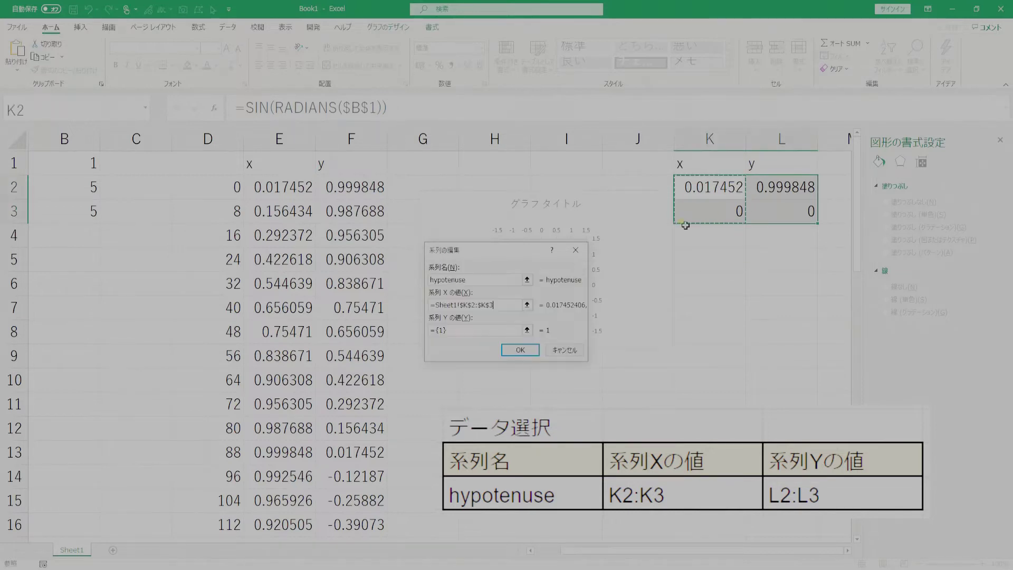
click(437, 332)
drag(781, 190, 784, 211)
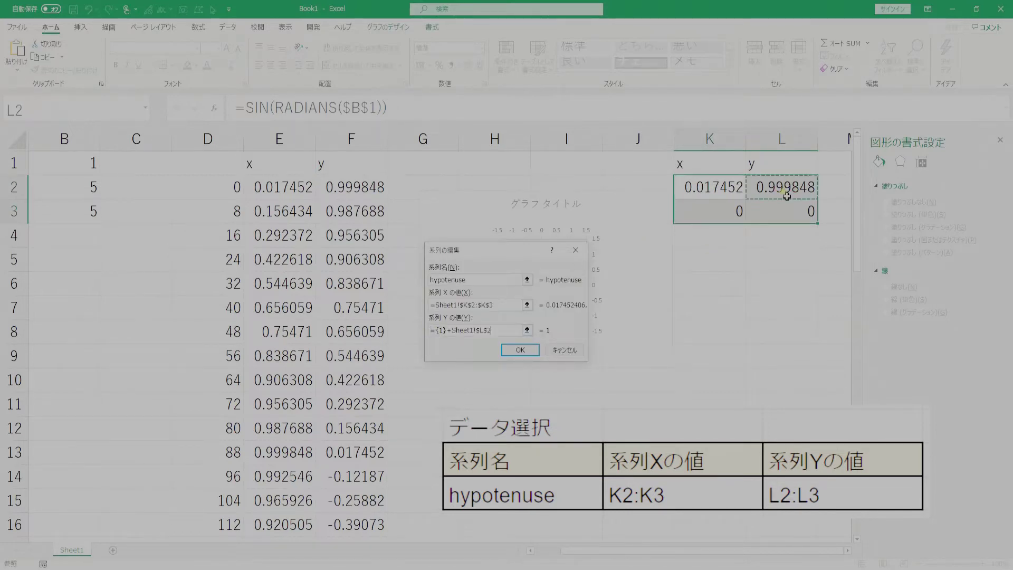
key(Return)
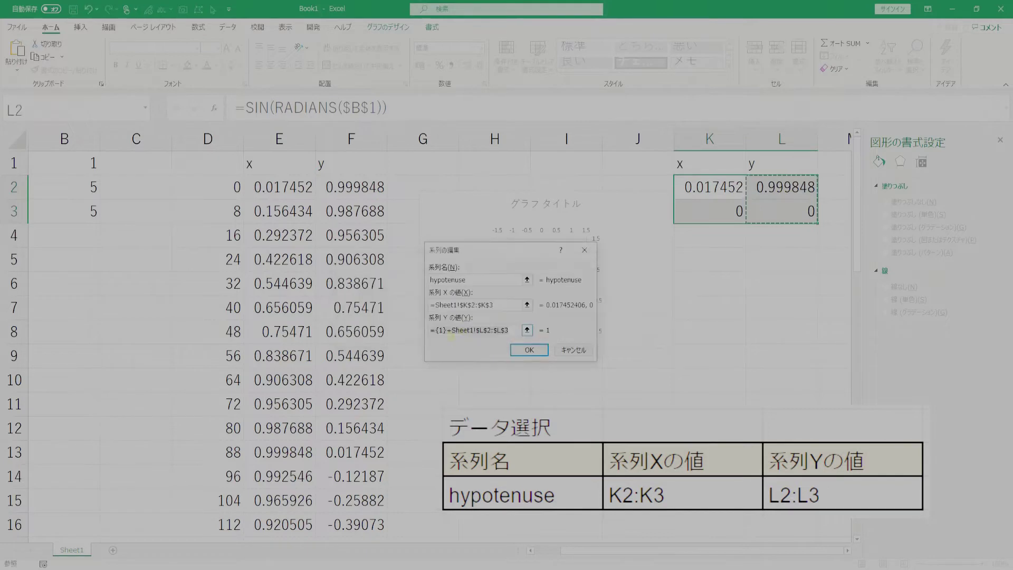
key(Home)
text(=)
click(528, 350)
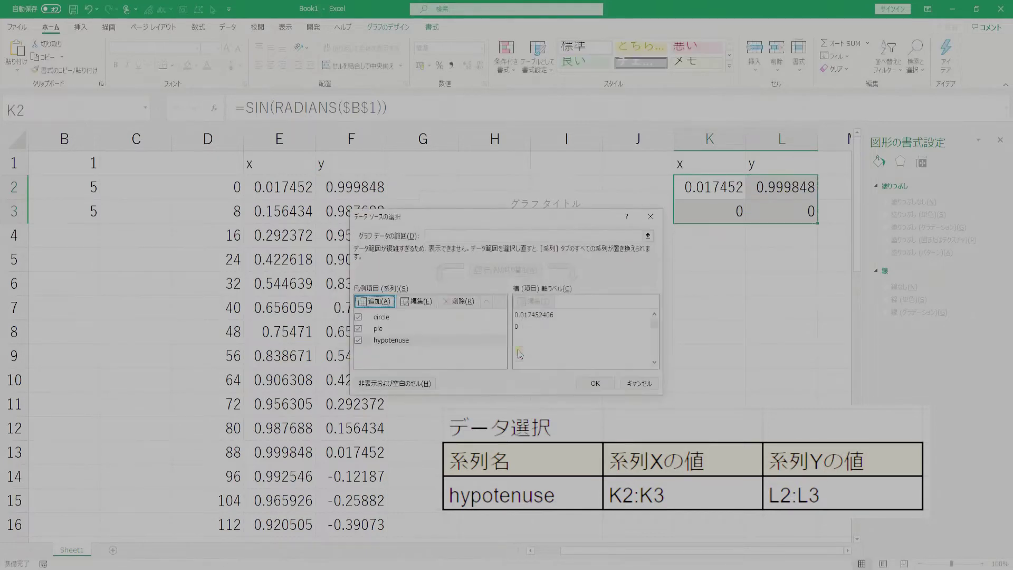
click(592, 384)
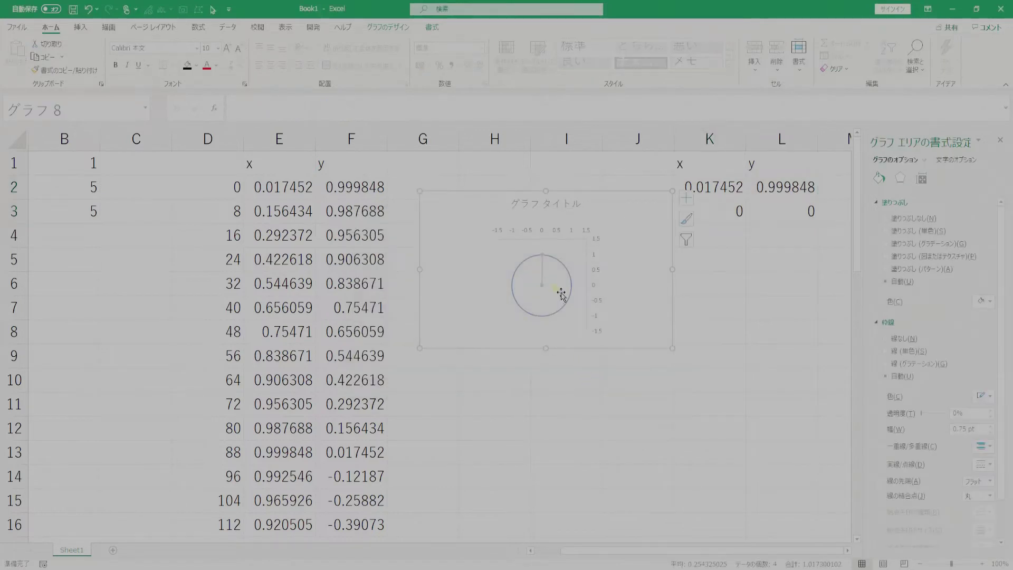
Set the hypotenuse series to Scatter with Smooth Lines and Markers.
right_click(552, 275)
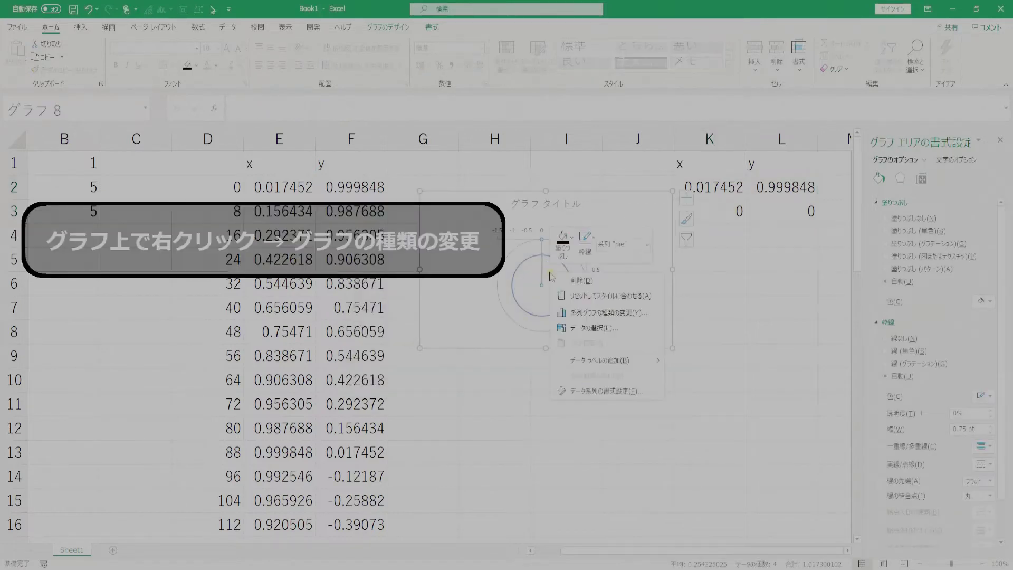
click(584, 317)
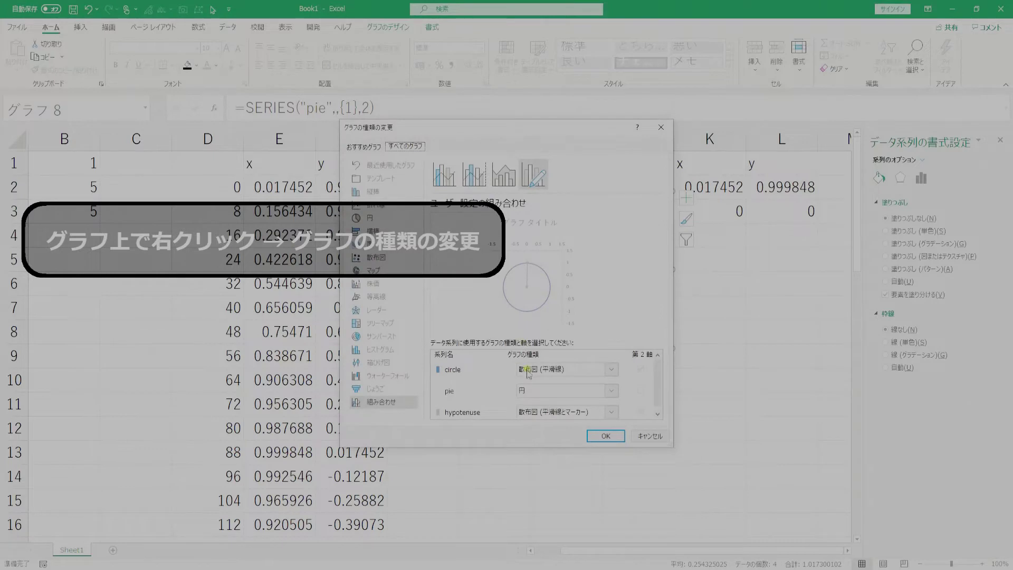
click(599, 436)
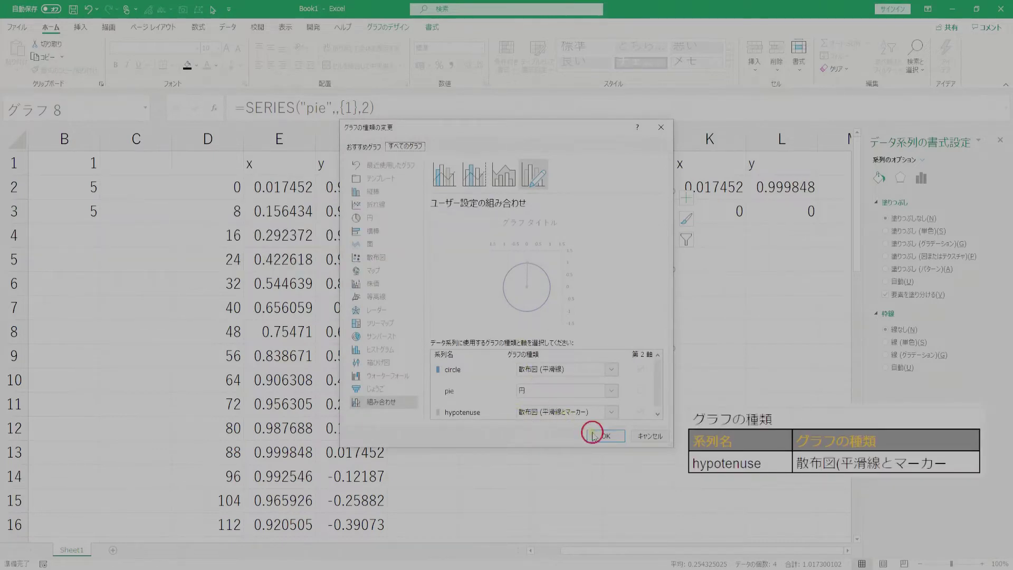
Give the hypotenuse series a built-in dot marker of size 5.
click(578, 278)
right_click(579, 278)
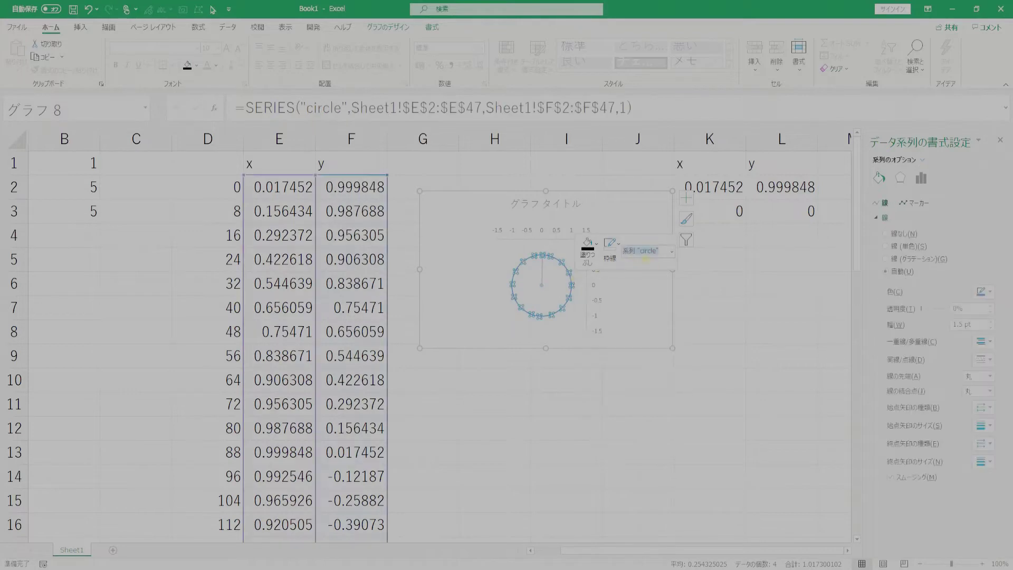
click(671, 254)
click(660, 345)
click(914, 203)
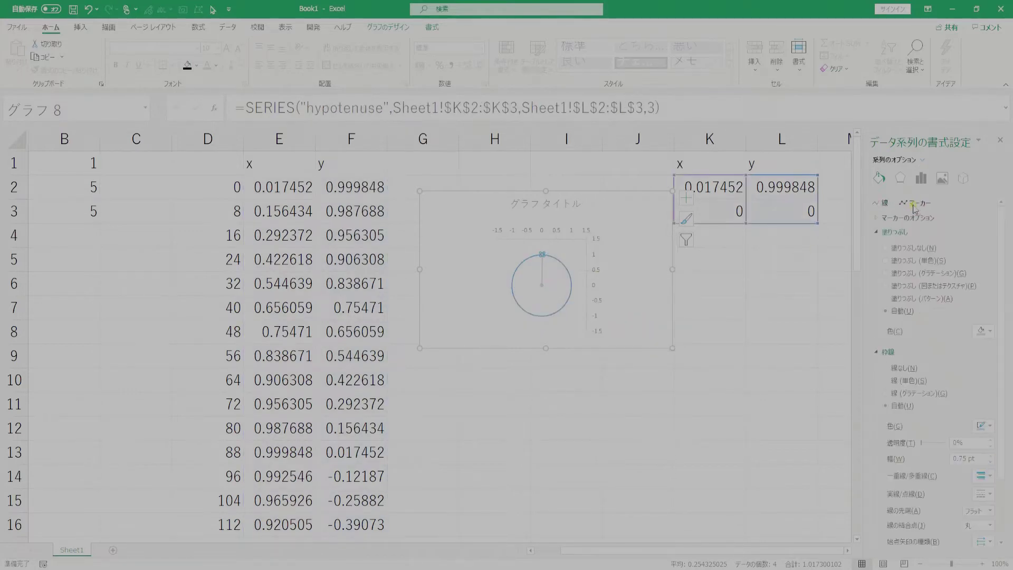
click(897, 218)
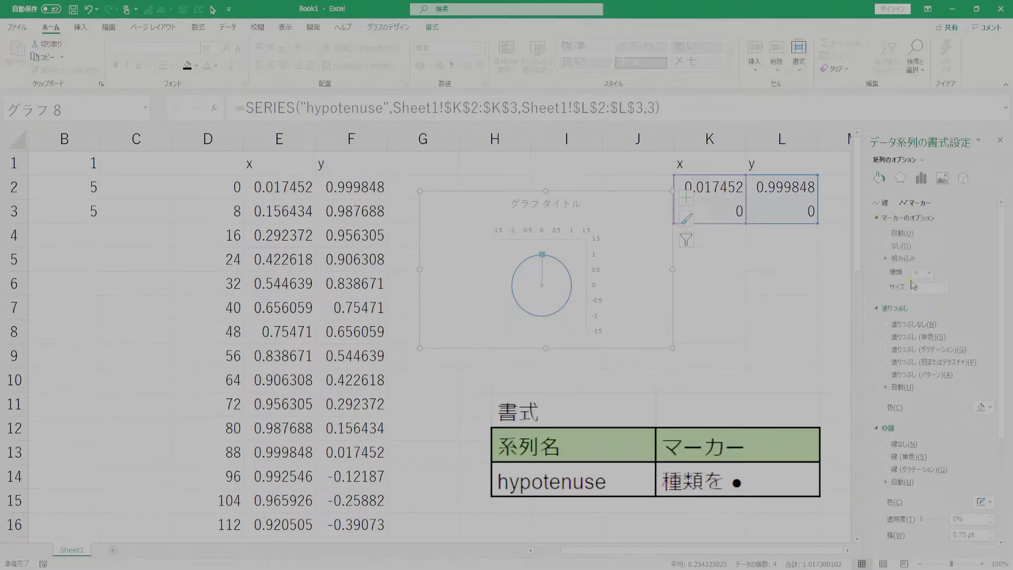
click(925, 276)
click(922, 359)
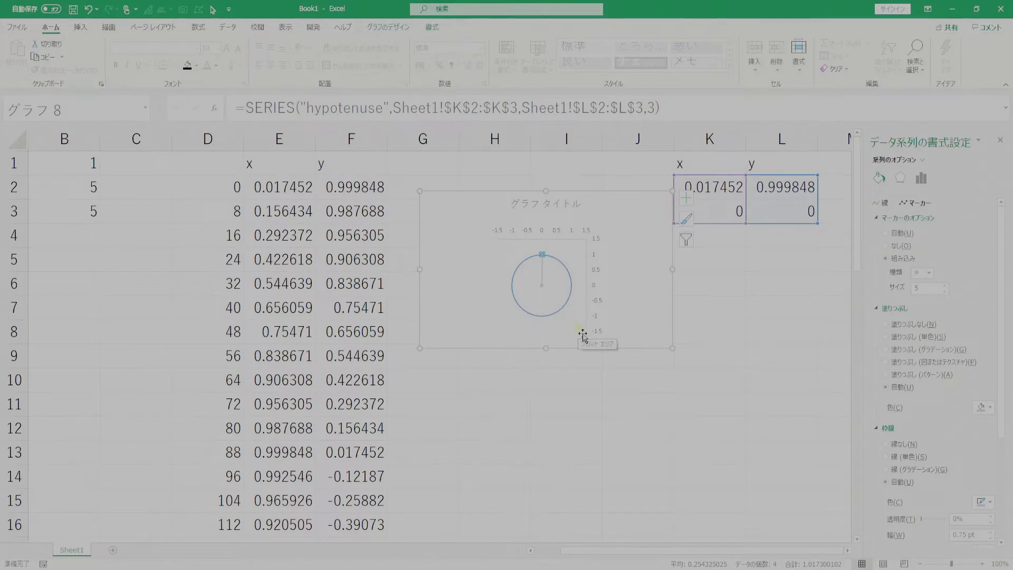
click(105, 168)
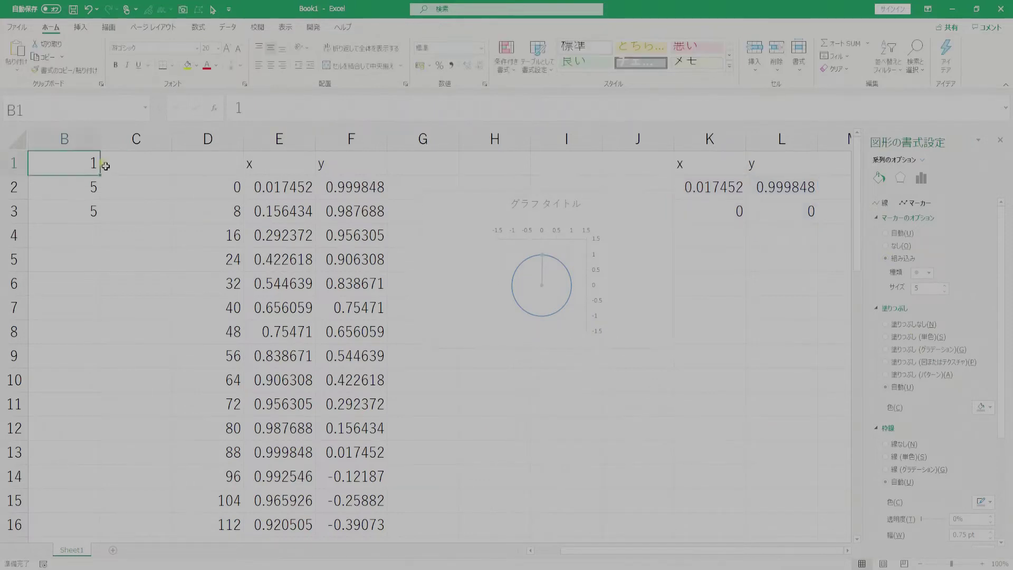
Set the angle in B1 to 45 degrees.
text(45)
key(Return)
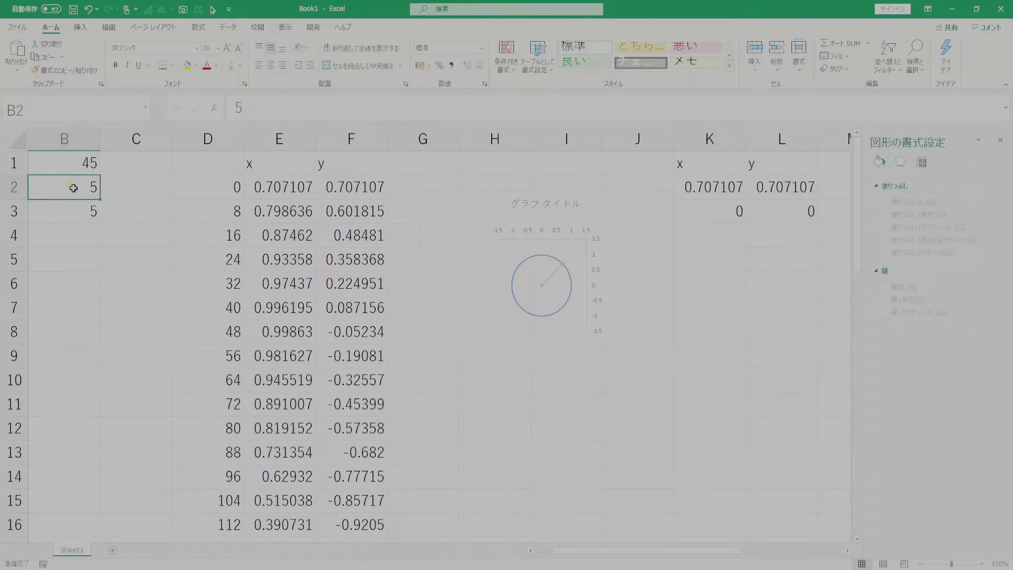
key(Right)
key(Right)
Add x and y headers in N1:O1 for the vertical-line table.
click(723, 167)
key(Right)
key(Right)
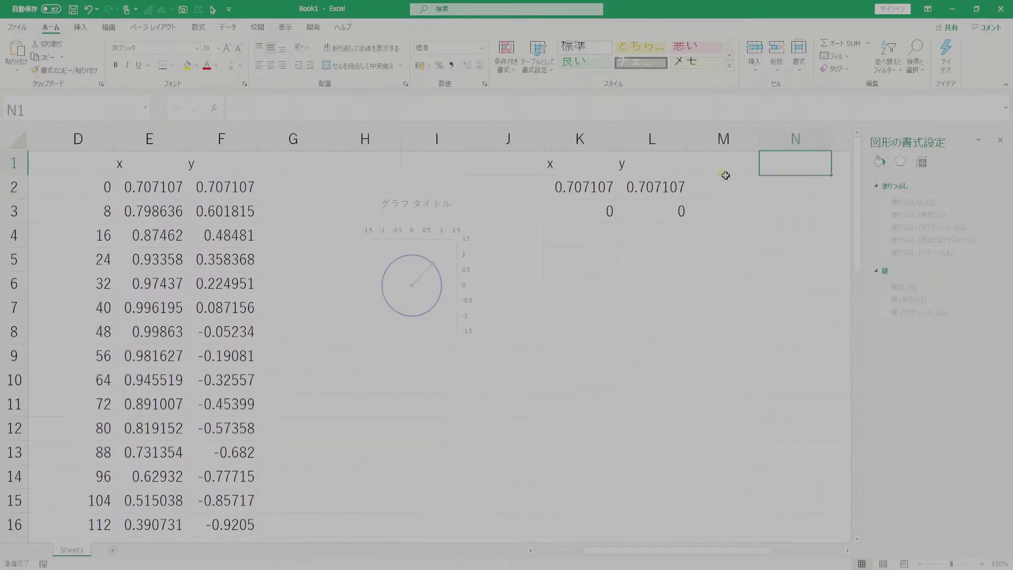
key(Right)
text(x)
key(Tab)
text(y)
key(Return)
Link N2:N3 to K2 and enter 1.4 and -1.4 in O2:O3.
text(=)
key(Left)
key(Left)
key(Left)
key(Return)
key(ctrl+d)
key(Right)
key(Up)
text(1.4)
key(ctrl+Return)
key(Down)
text(-1.)
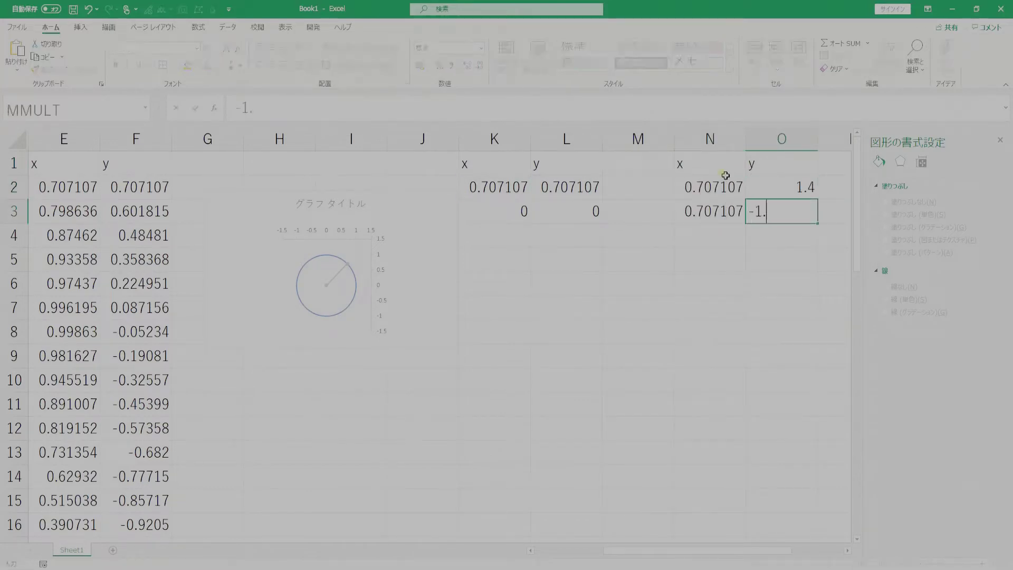
text(4)
key(Return)
Type the labels Dot in K5 and Vline in N5.
key(Left)
key(Left)
key(Left)
key(Down)
key(Left)
text(Dot)
key(Return)
key(Right)
key(Right)
key(Right)
key(Up)
text(Vline)
key(Return)
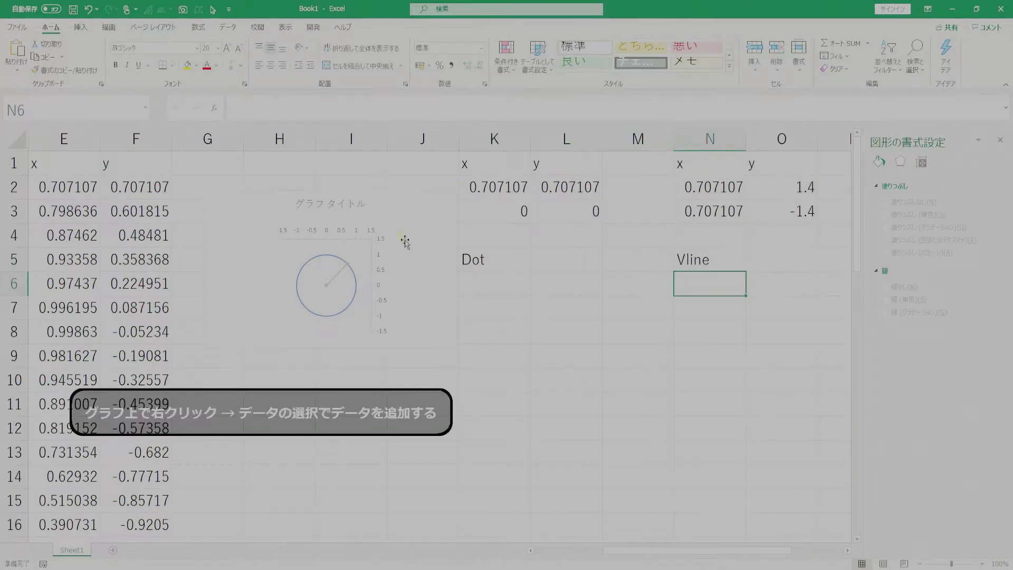
right_click(326, 262)
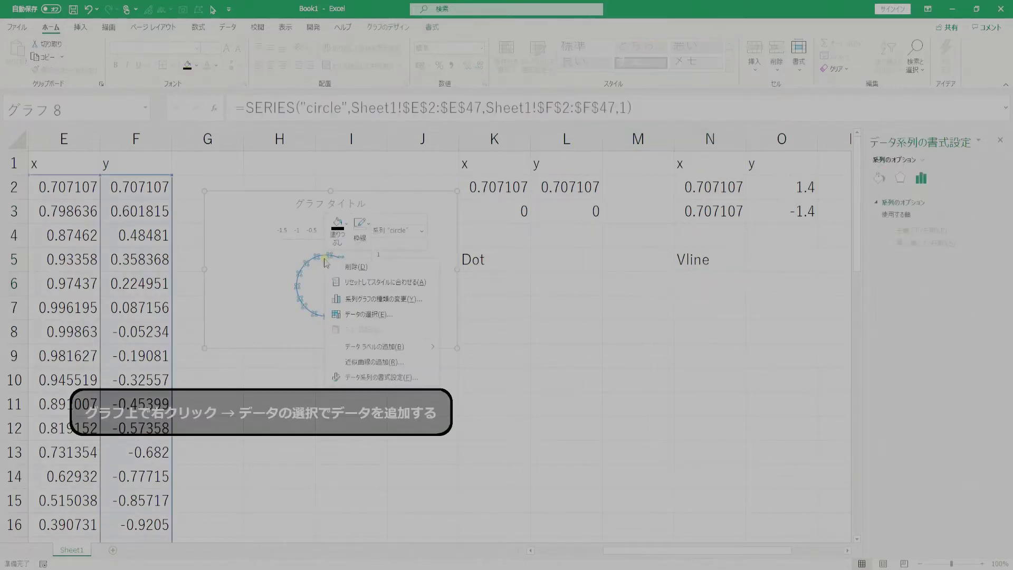
Add a chart series 'dashed vertical' with X values N2:N3 and Y values O2:O3.
click(368, 315)
click(382, 302)
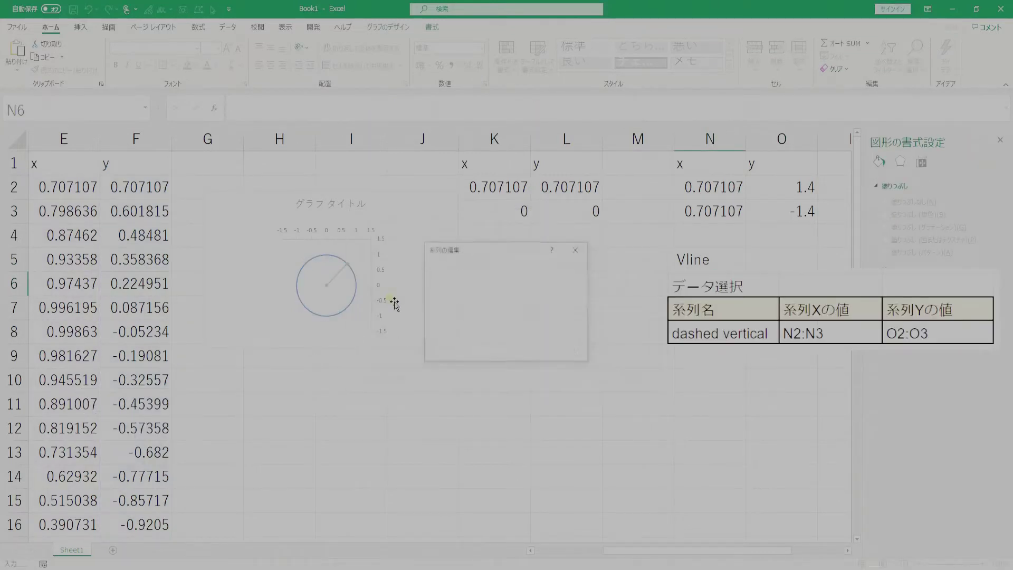
text(dashed vertical)
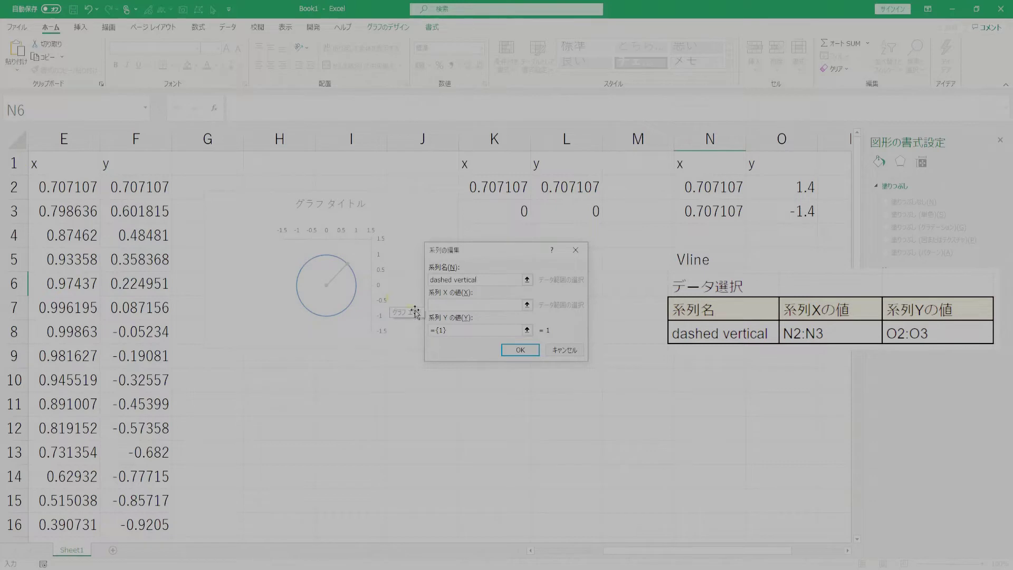
click(519, 305)
drag(713, 187, 716, 216)
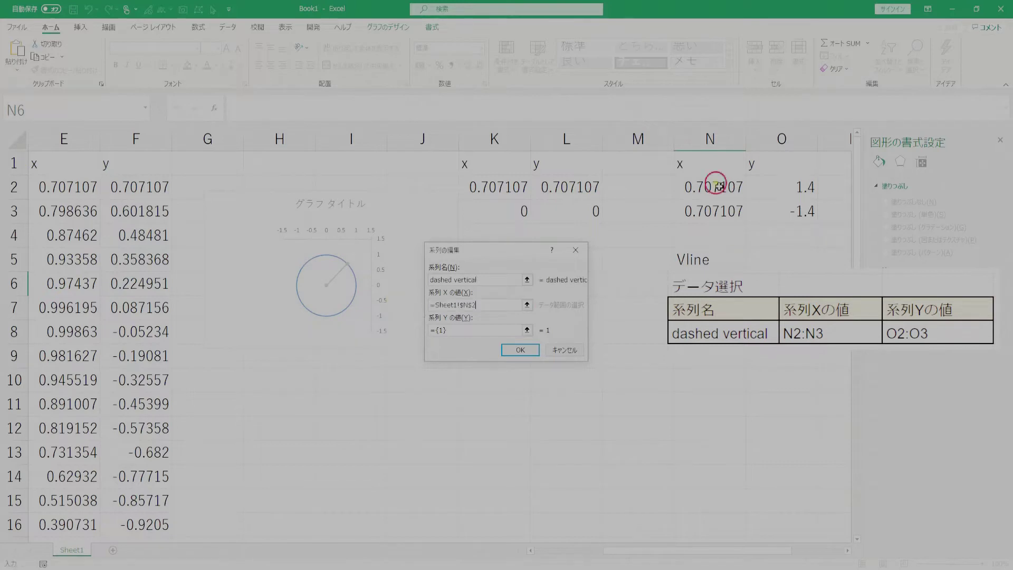
drag(465, 330, 417, 333)
key(BackSpace)
drag(791, 188, 789, 217)
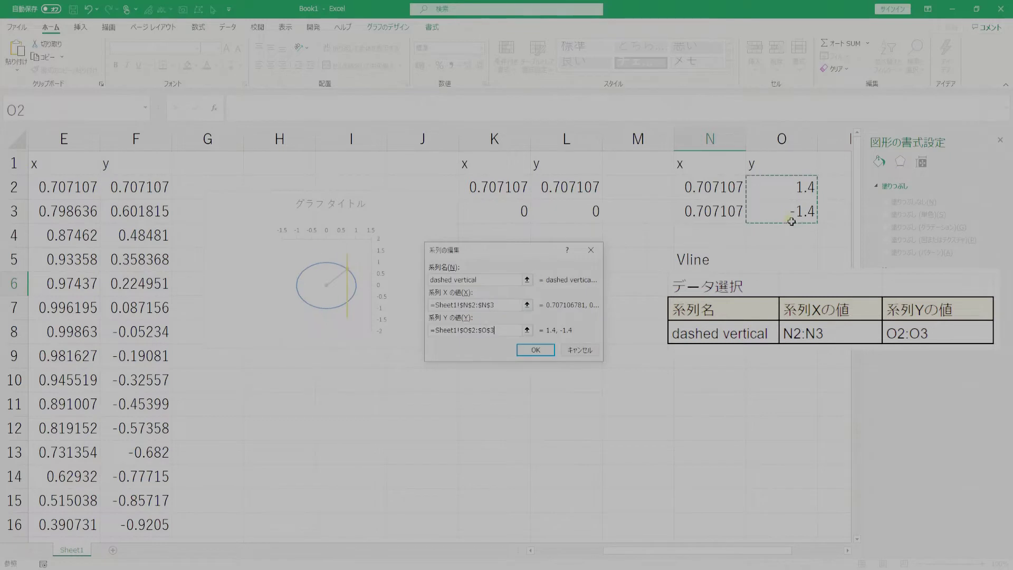
click(521, 350)
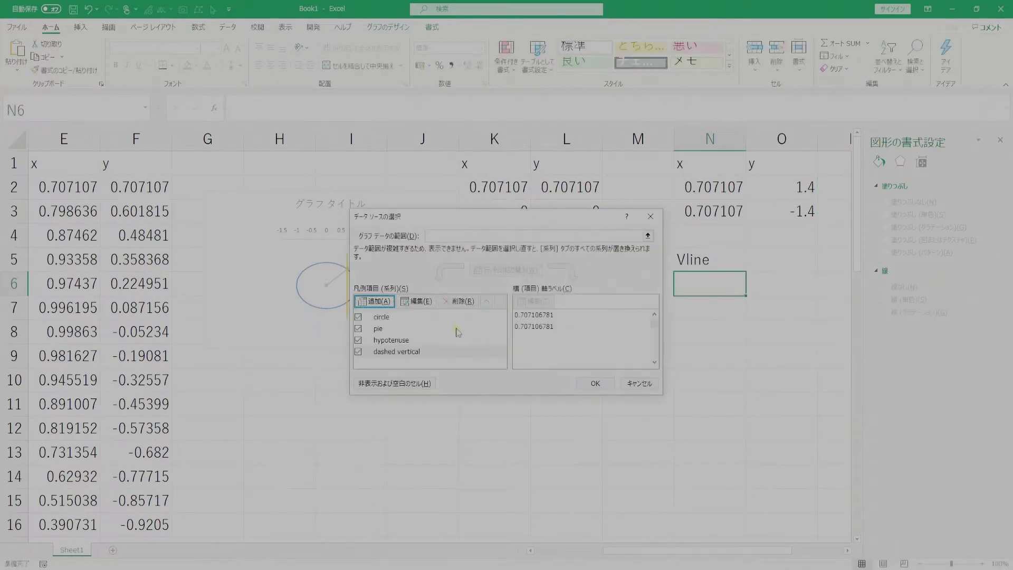
click(599, 387)
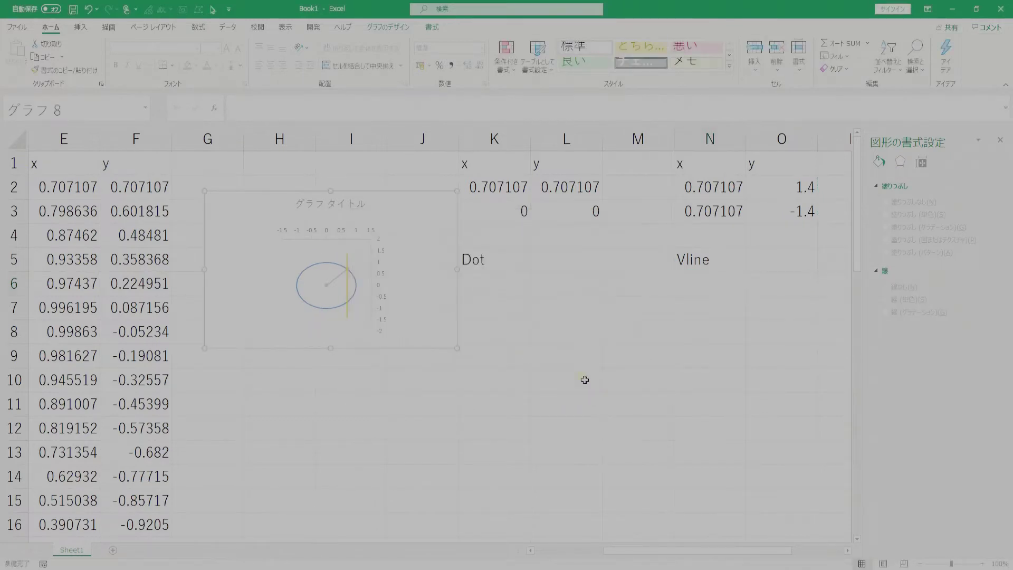
Change the dashed vertical series to scatter with straight lines (散布図(直線)).
right_click(347, 301)
click(385, 337)
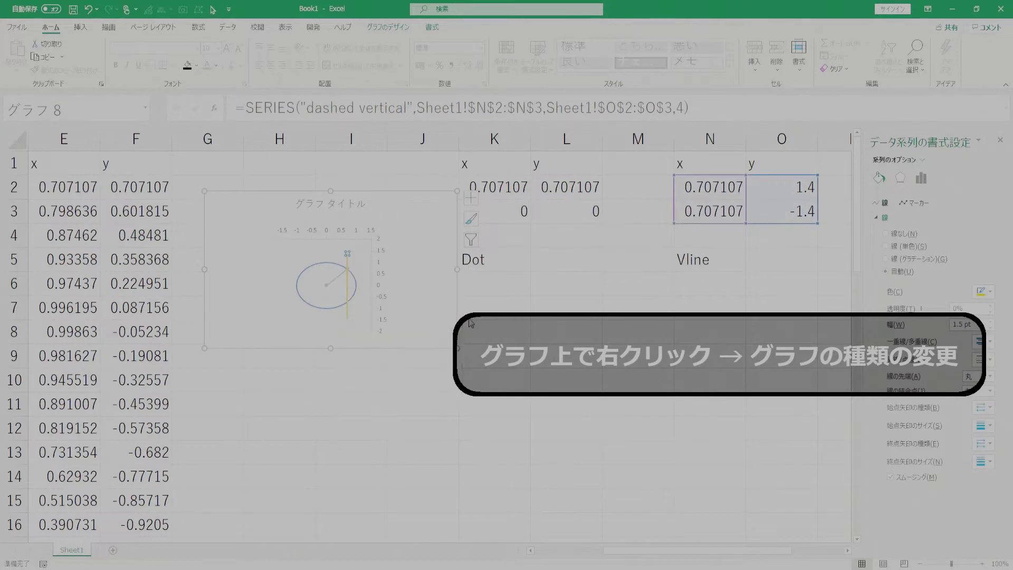
scroll(639, 370, down, 2)
click(609, 412)
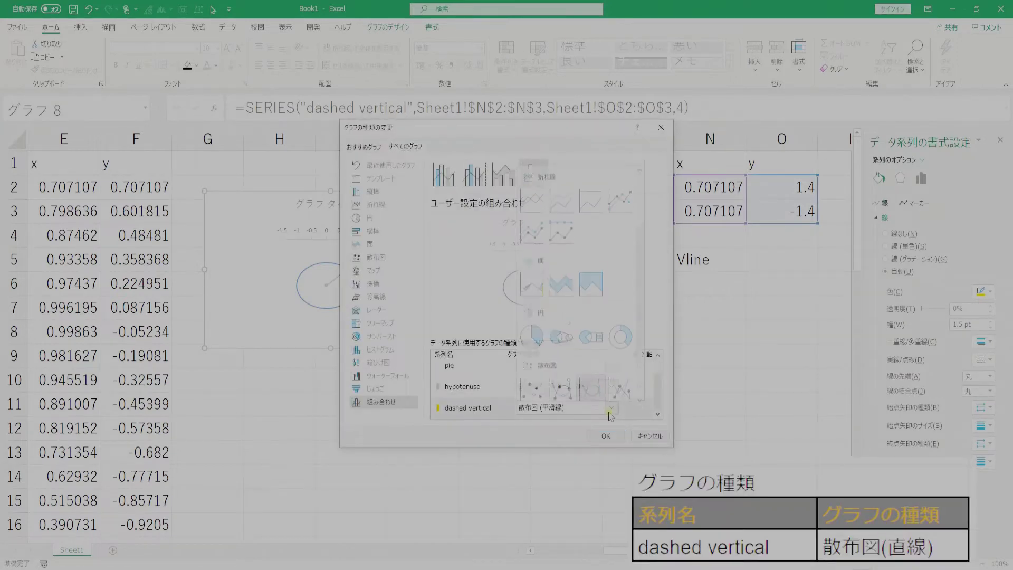
scroll(641, 316, down, 2)
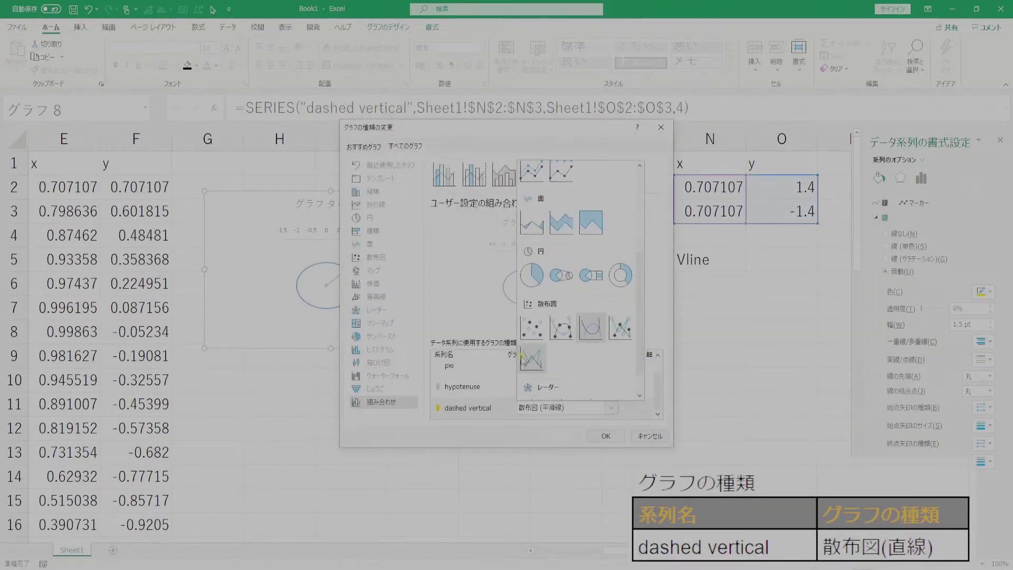
click(531, 358)
click(605, 436)
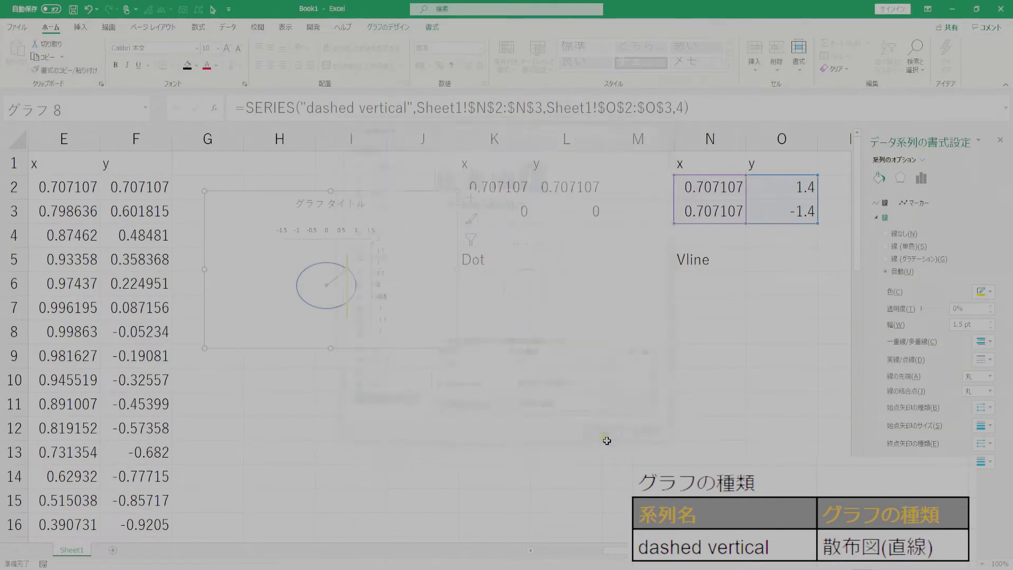
Format the dashed vertical series with a dashed line.
right_click(362, 273)
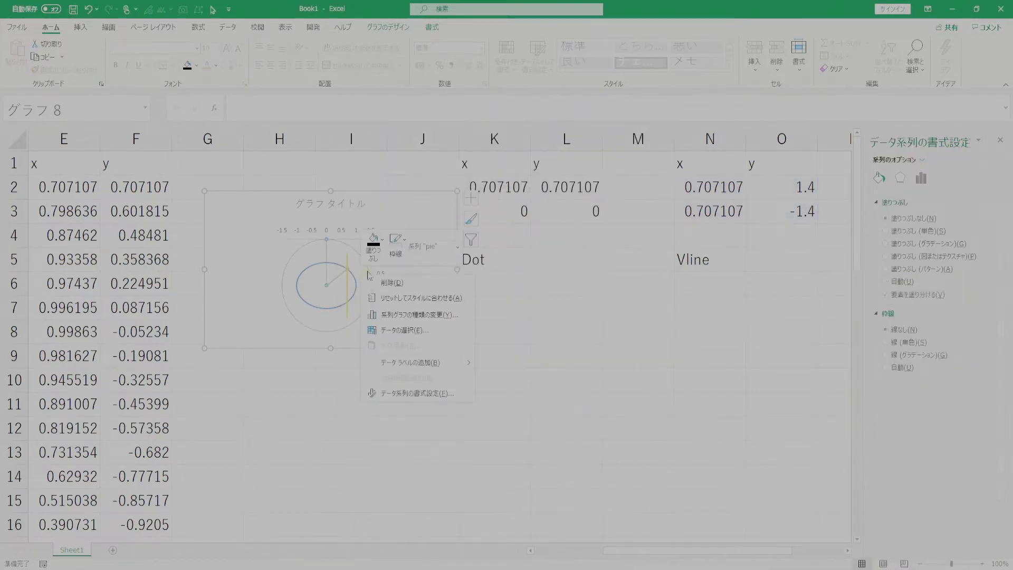
click(457, 246)
click(447, 361)
click(465, 360)
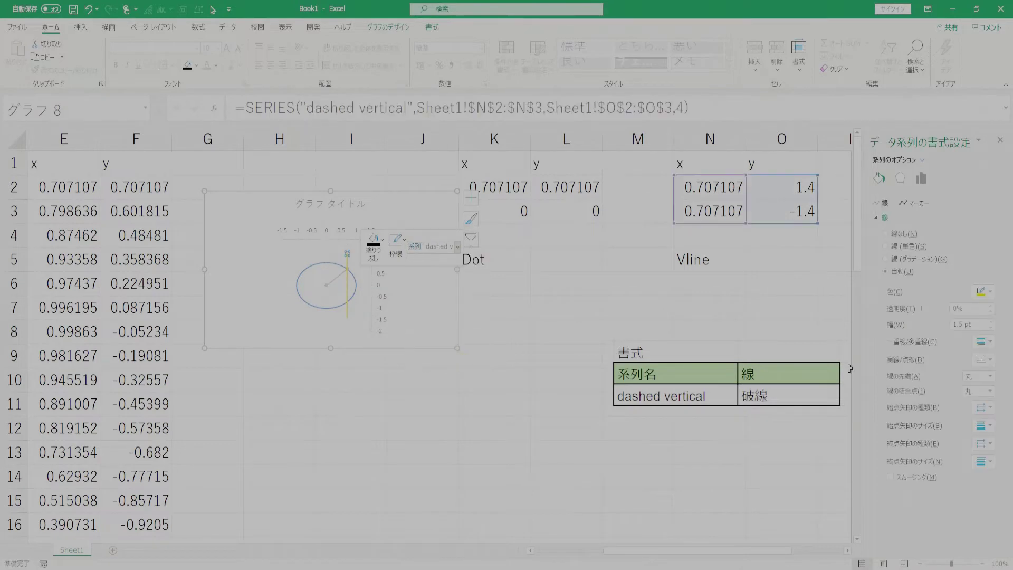
click(510, 363)
click(688, 173)
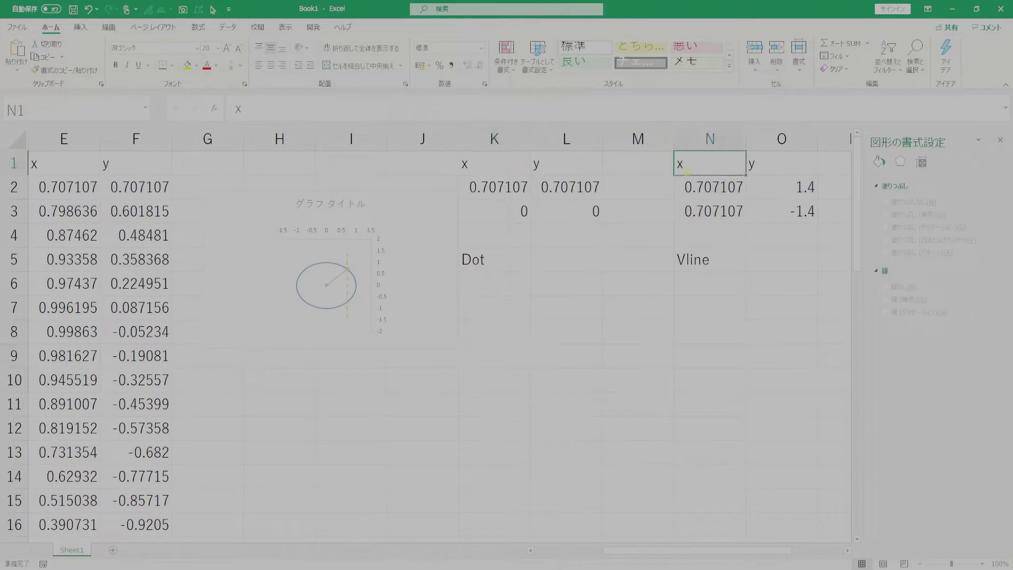
Enter x and y headers in Q1:R1 and x values 1.4 and -1.4 in Q2:Q3.
key(Right)
key(Right)
key(Right)
text(x)
Link R2:R3 to L2 with =L2 and type the Hline label in Q5.
key(Right)
text(y)
click(691, 175)
text(1.4)
key(Return)
text(-1.4)
key(Return)
key(Up)
key(Up)
key(Right)
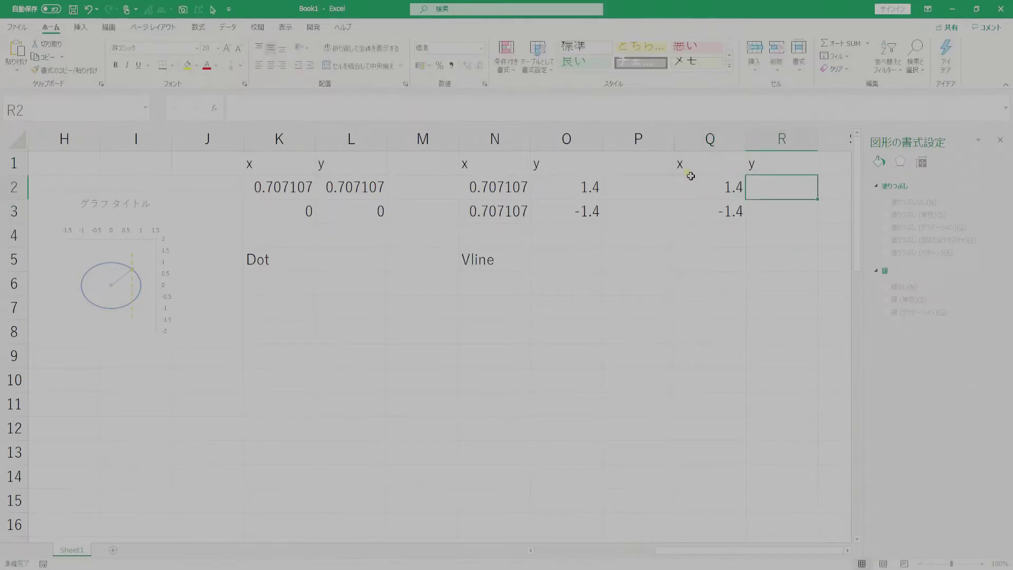
text(=)
key(Left)
key(Left)
key(Left)
key(Left)
key(Left)
key(Left)
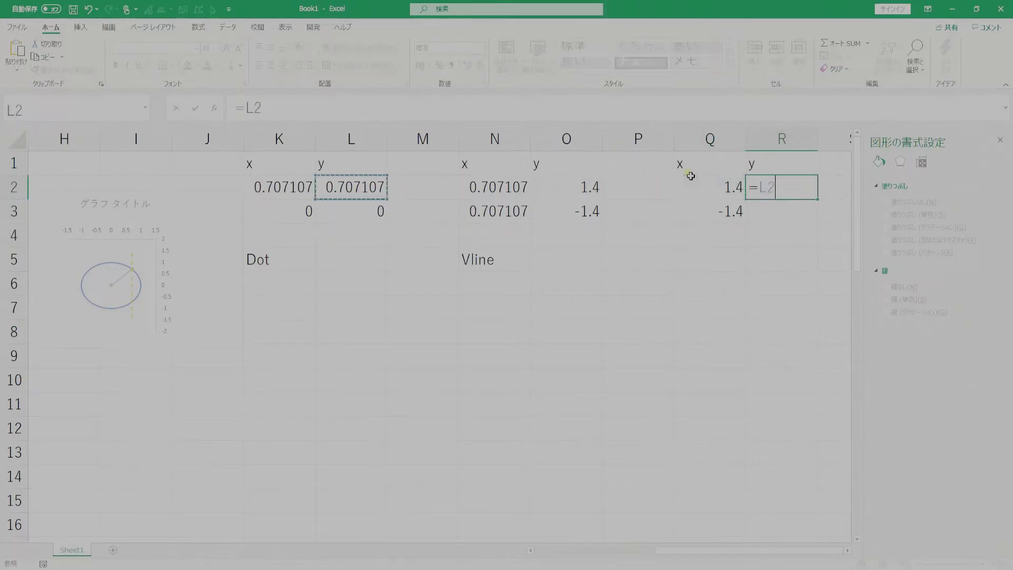
key(Return)
key(ctrl+d)
key(Down)
key(Down)
key(Left)
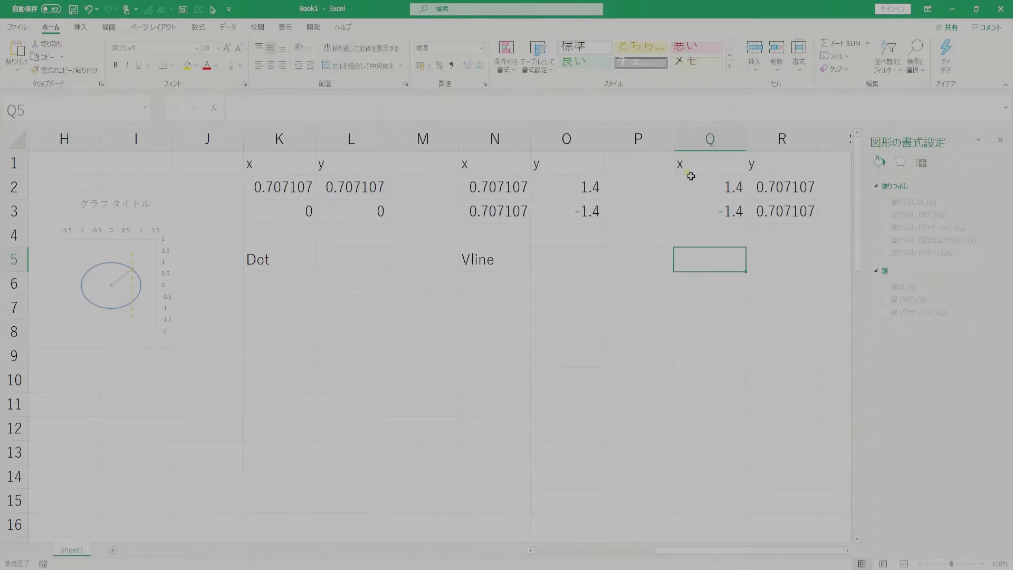
text(Hline)
key(Return)
key(Left)
key(Left)
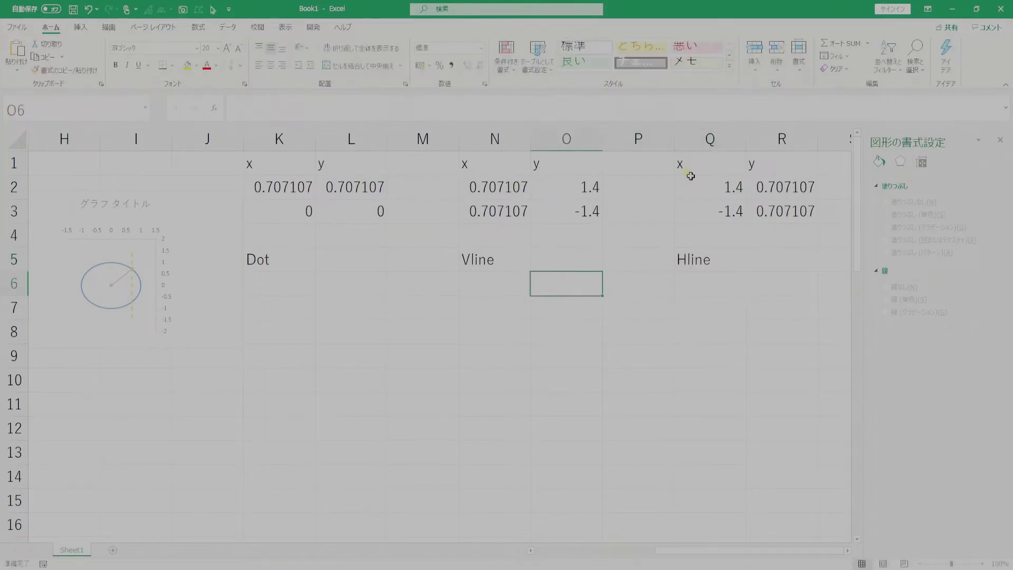
key(Left)
key(Left)
right_click(100, 267)
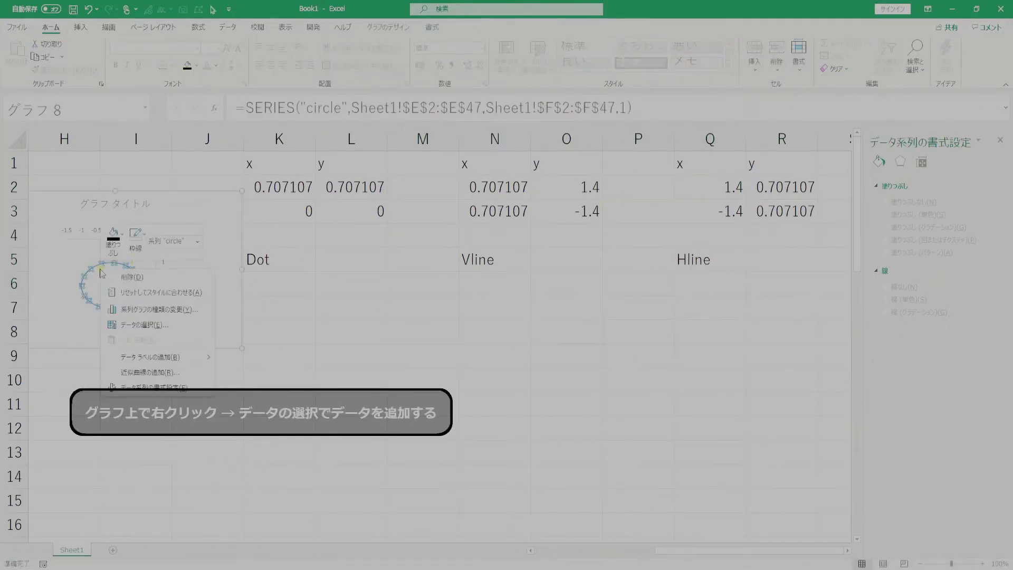
Add the 'dashed horizontal' series with X values Q2:Q3 and Y values R2:R3.
click(131, 325)
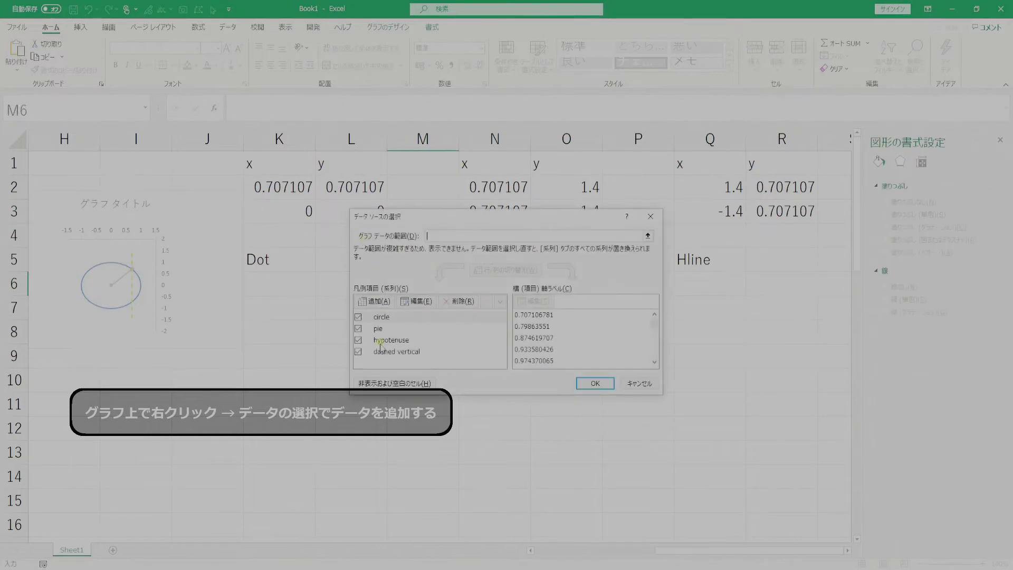
click(382, 302)
text(dashe)
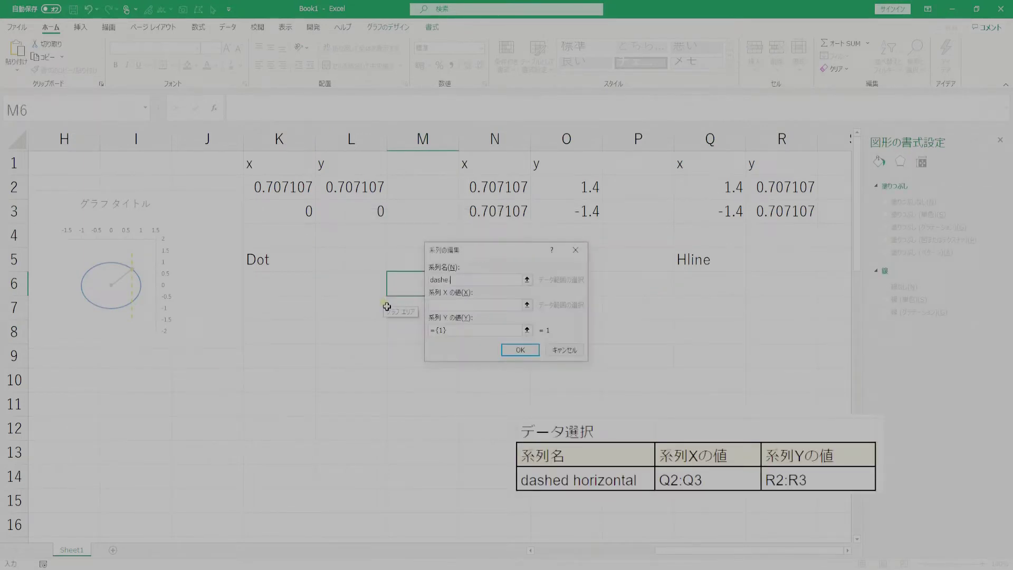
text(d horizontal)
click(464, 304)
drag(731, 192, 726, 210)
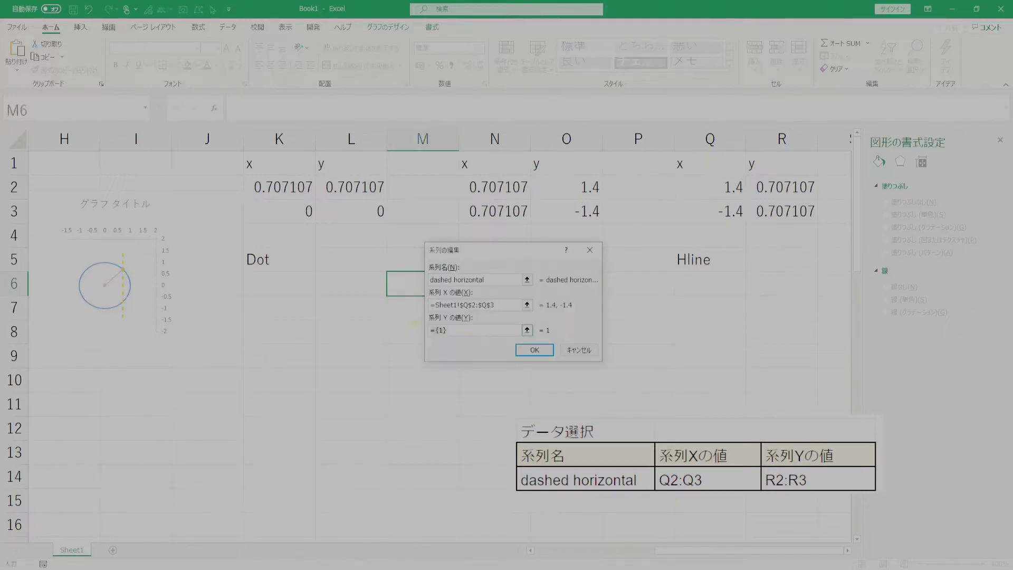
drag(785, 185, 778, 214)
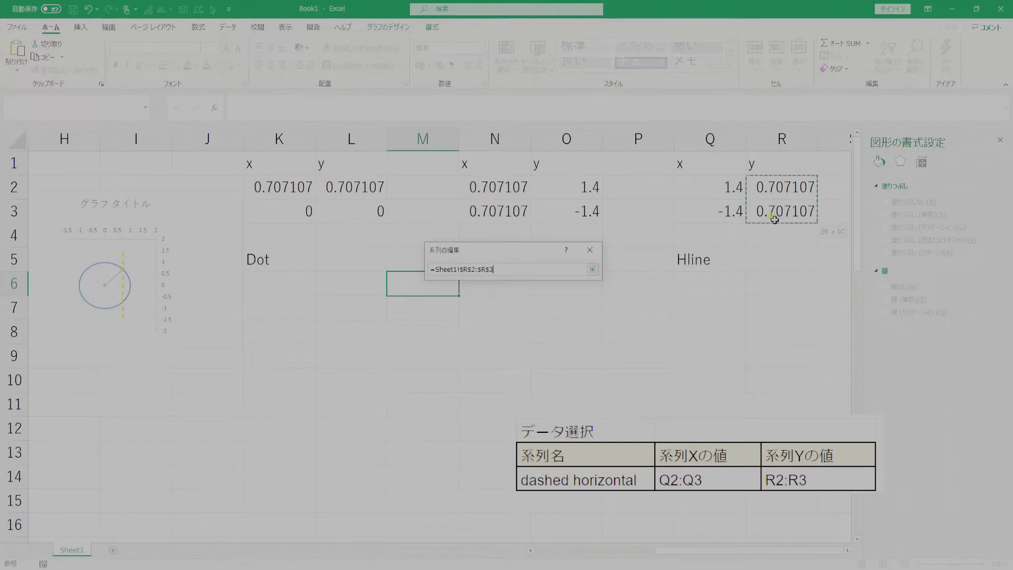
click(519, 349)
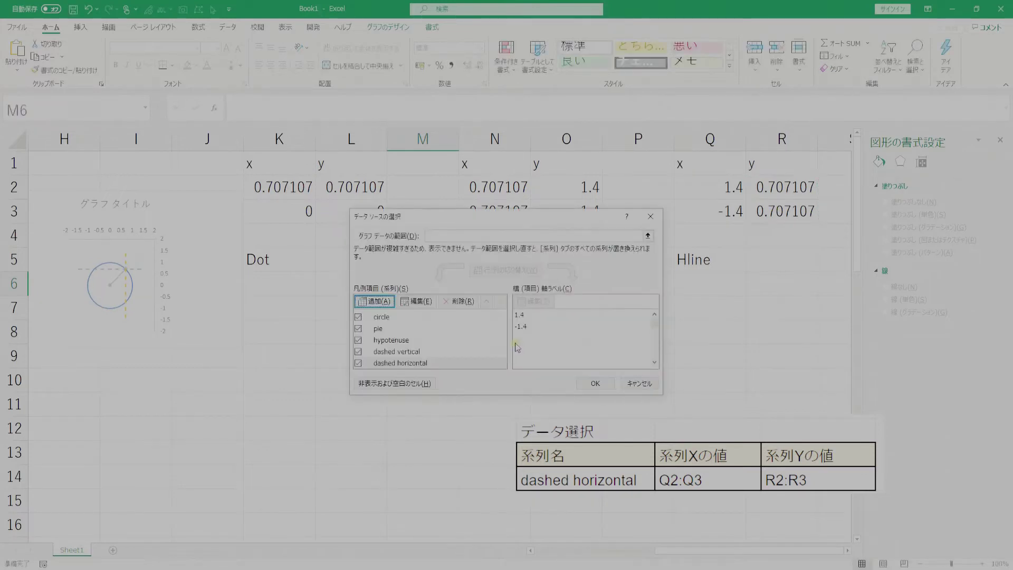
click(594, 384)
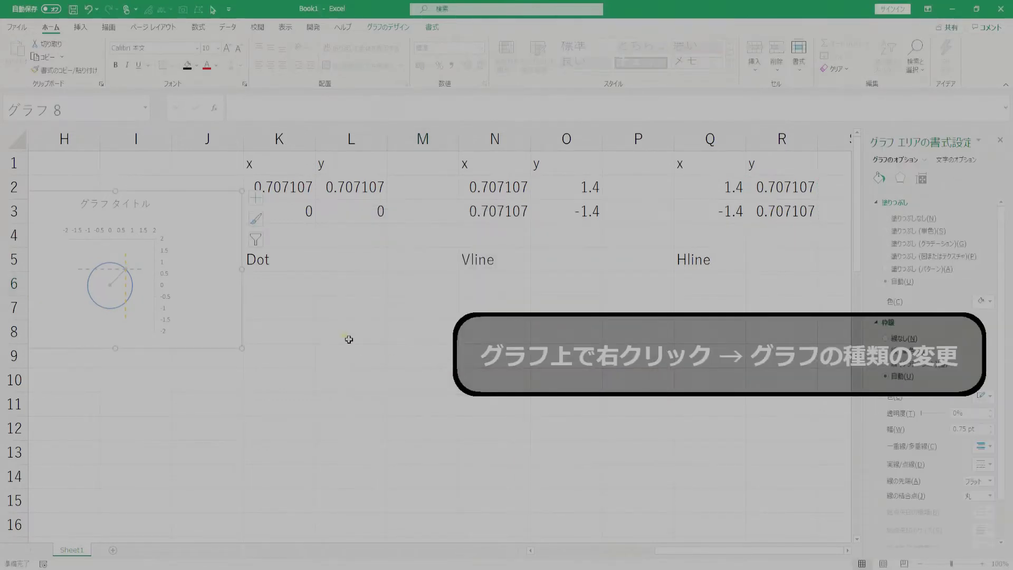
Change the dashed horizontal series to scatter with straight lines (散布図(直線)).
right_click(118, 270)
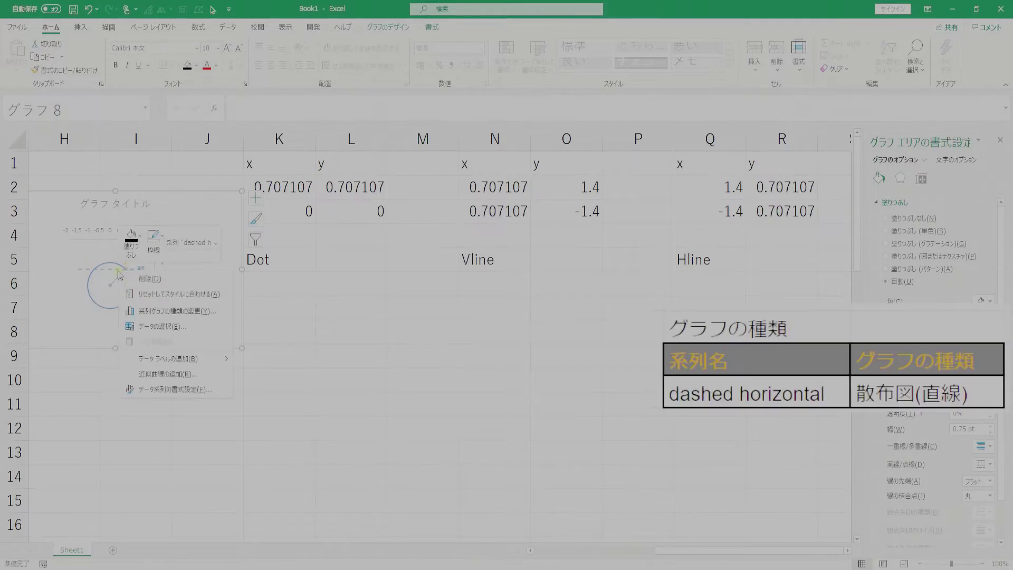
click(167, 314)
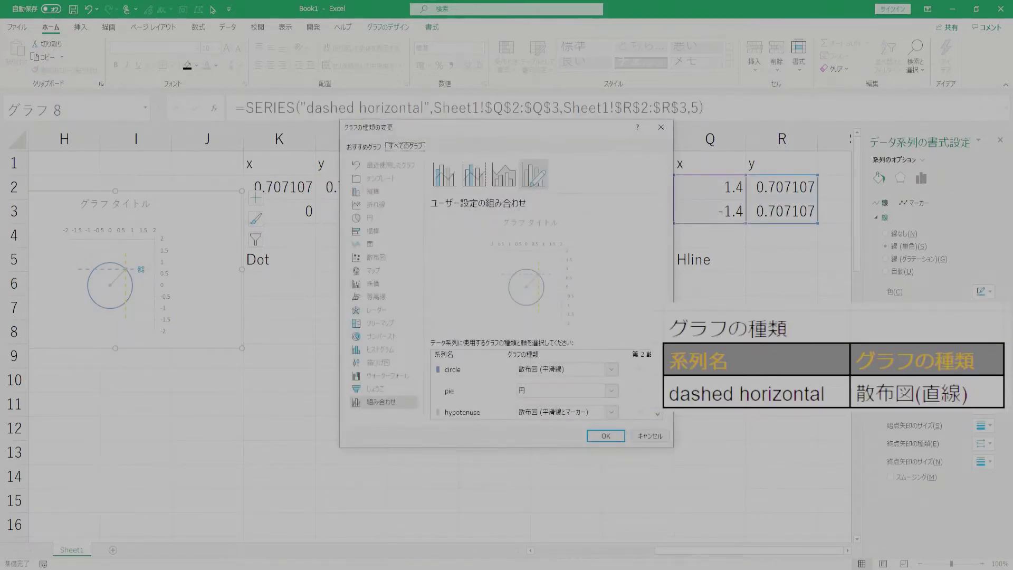
scroll(544, 391, down, 2)
click(606, 436)
click(290, 305)
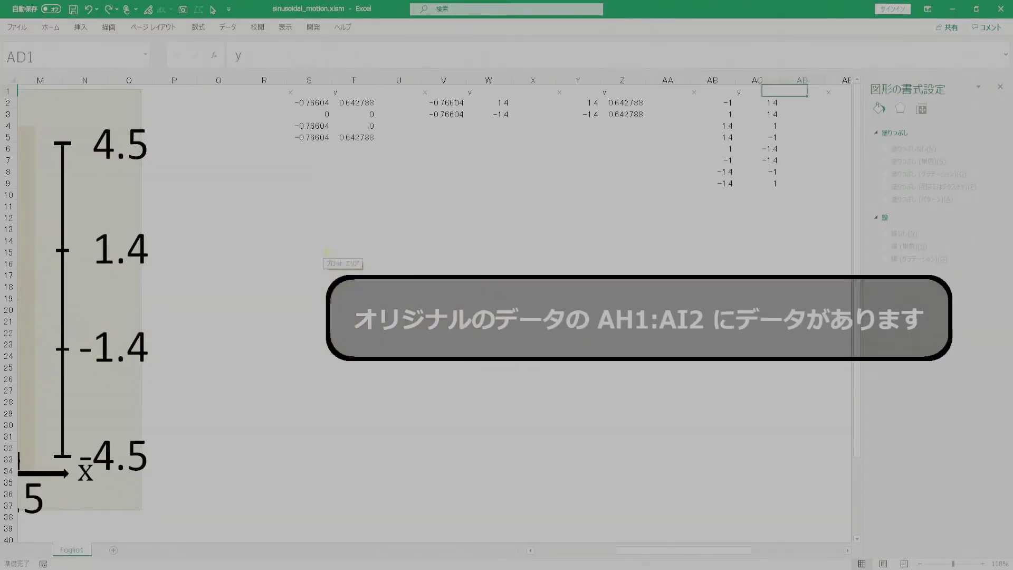
Copy the h/t parameter block AH1:AI2 and switch to Book1.
key(shift+Right)
key(shift+Down)
key(ctrl+c)
key(ctrl+Tab)
Paste the h/t block into T1:U2 of Book1.
click(494, 235)
click(697, 158)
key(Right)
key(ctrl+Right)
key(ctrl+Left)
key(Right)
key(Right)
right_click(230, 172)
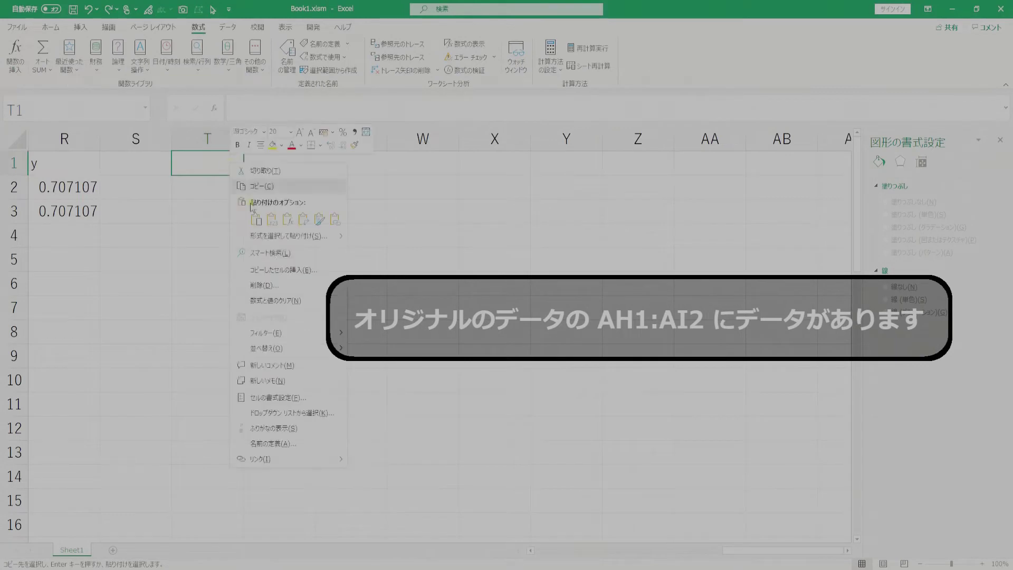
click(269, 218)
Check AI1 and the name h via the Name Box, clear the copy marquee, select U1.
click(278, 180)
click(280, 169)
click(74, 112)
text(AI1)
key(Return)
text(h)
key(Return)
key(Down)
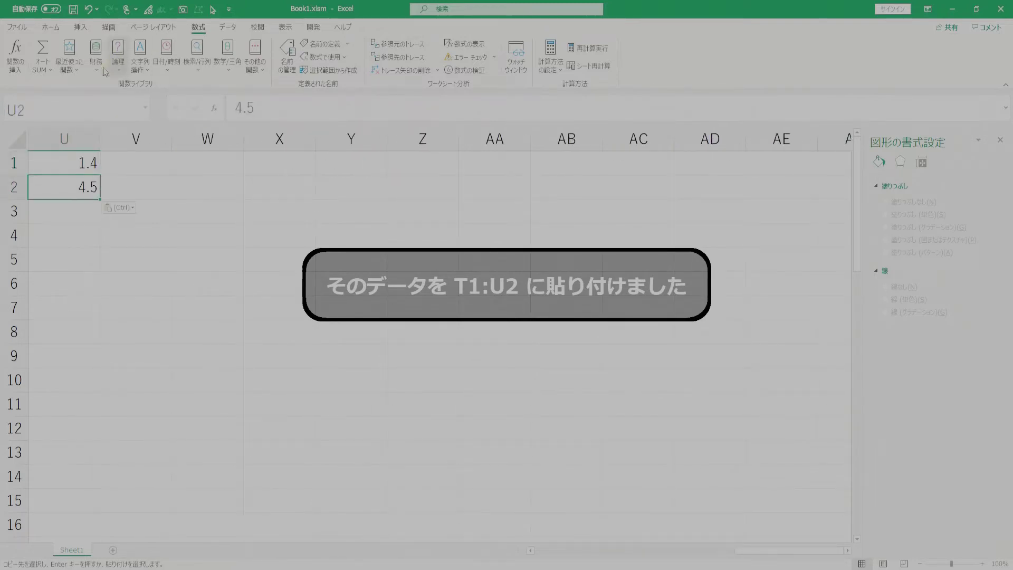
click(64, 113)
key(Escape)
text(t)
key(Escape)
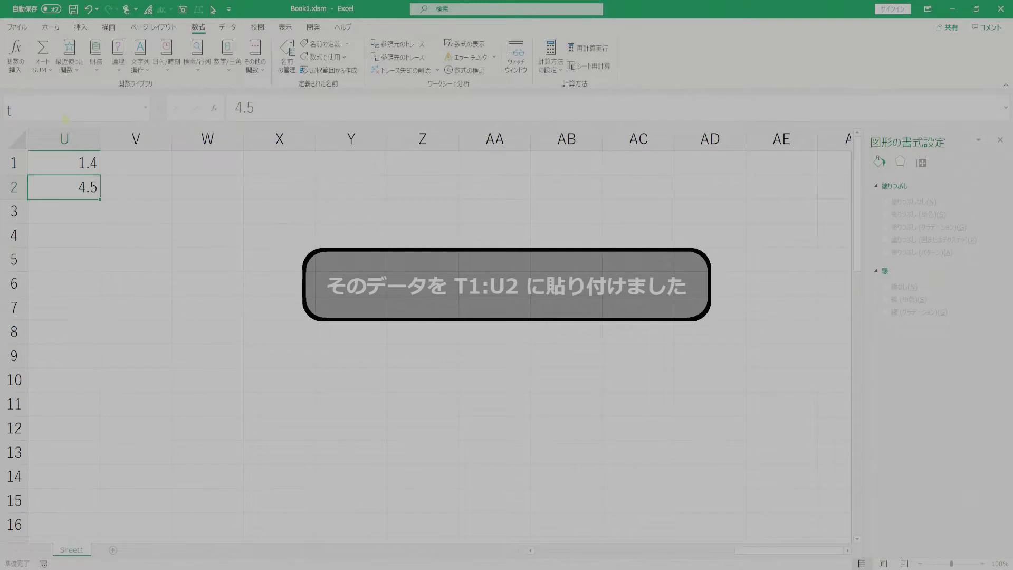
click(85, 164)
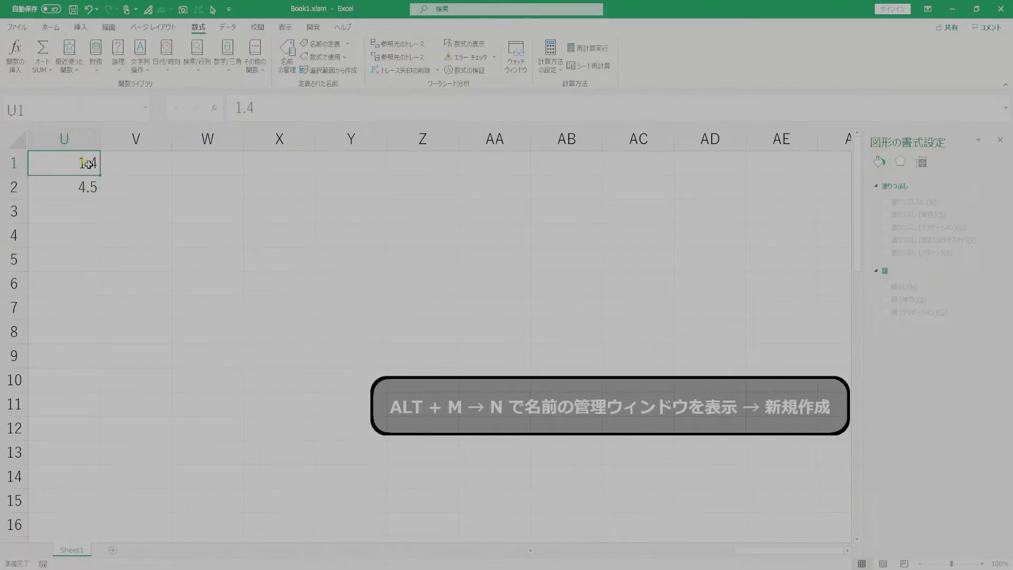
key(alt+m)
In Name Manager, repoint the name h to Sheet1!$U$1 so it holds 1.4.
key(n)
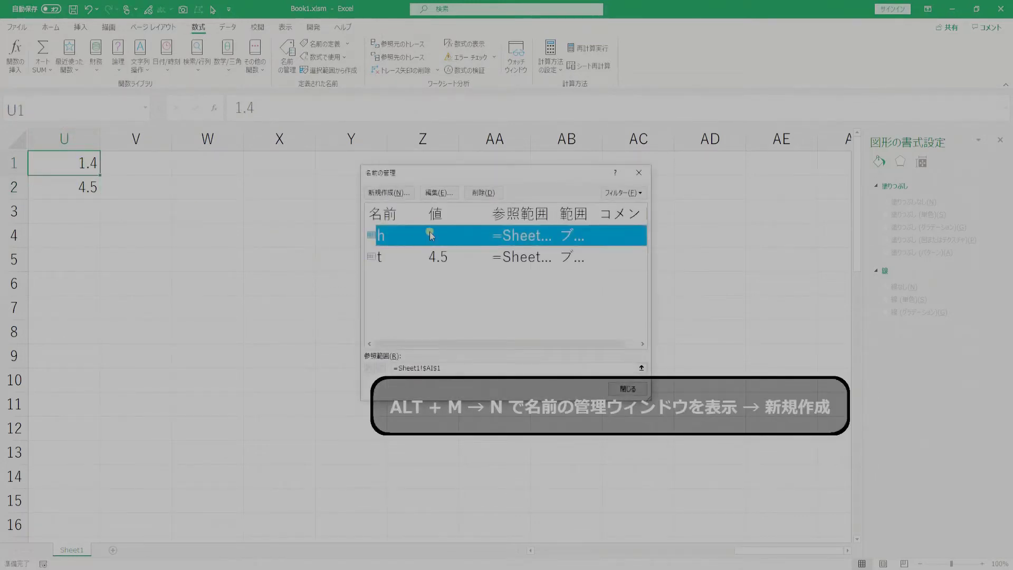
double_click(428, 233)
click(514, 319)
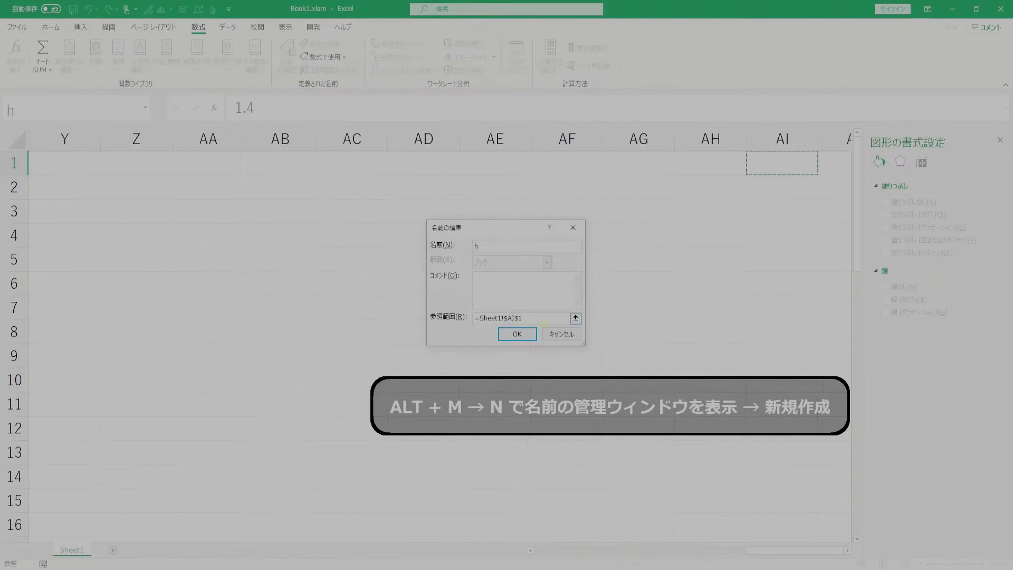
key(BackSpace)
key(BackSpace)
text(U)
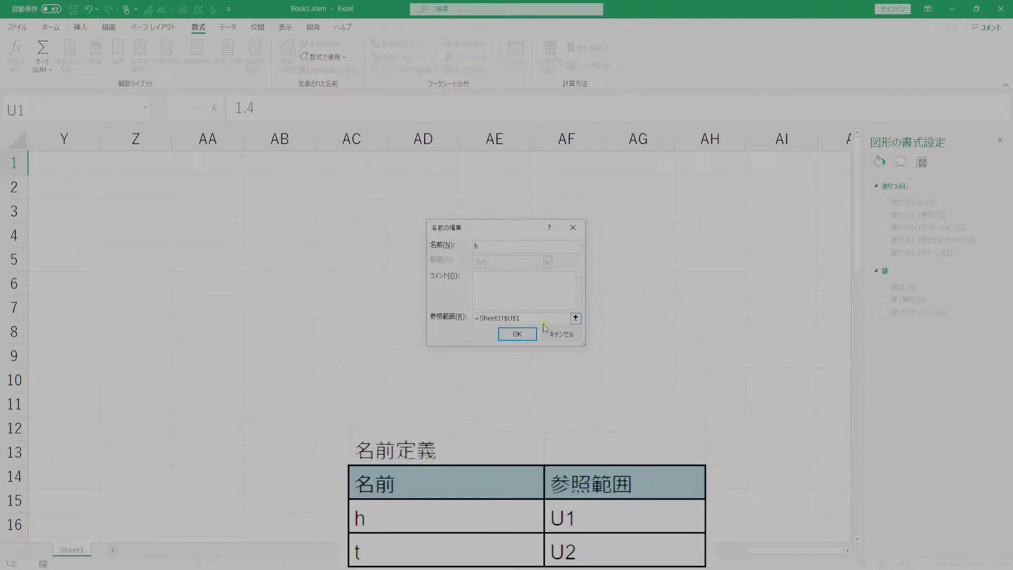
key(Return)
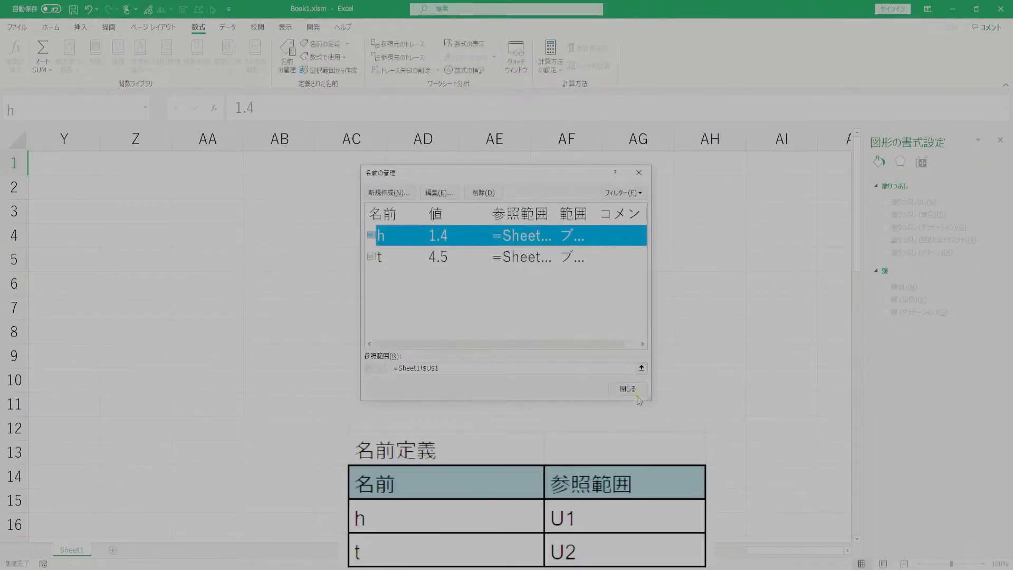
click(638, 394)
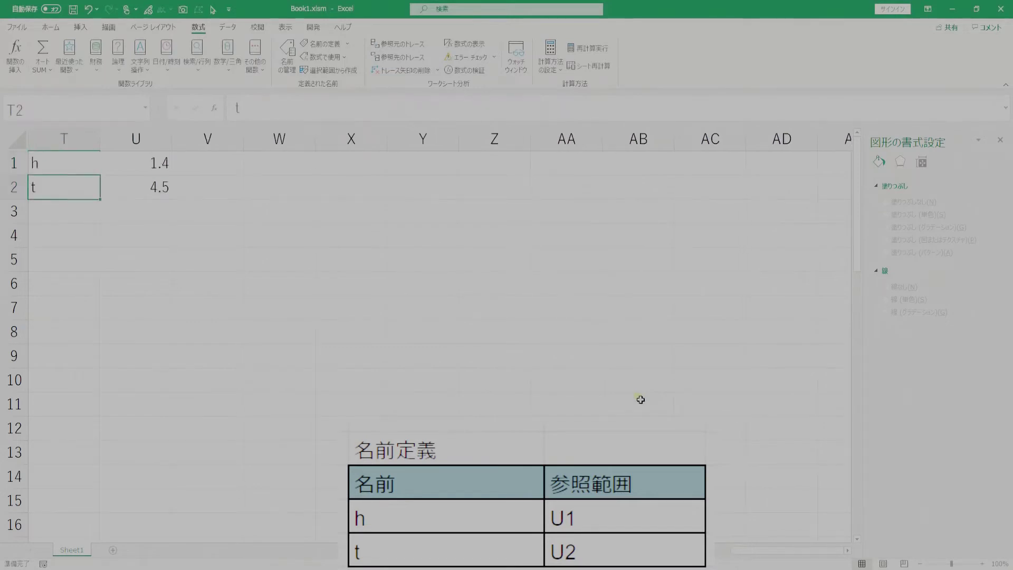
Copy the centre-line x/y data AB1:AC9 from sinusoidal_motion.xlsm.
key(alt+Tab)
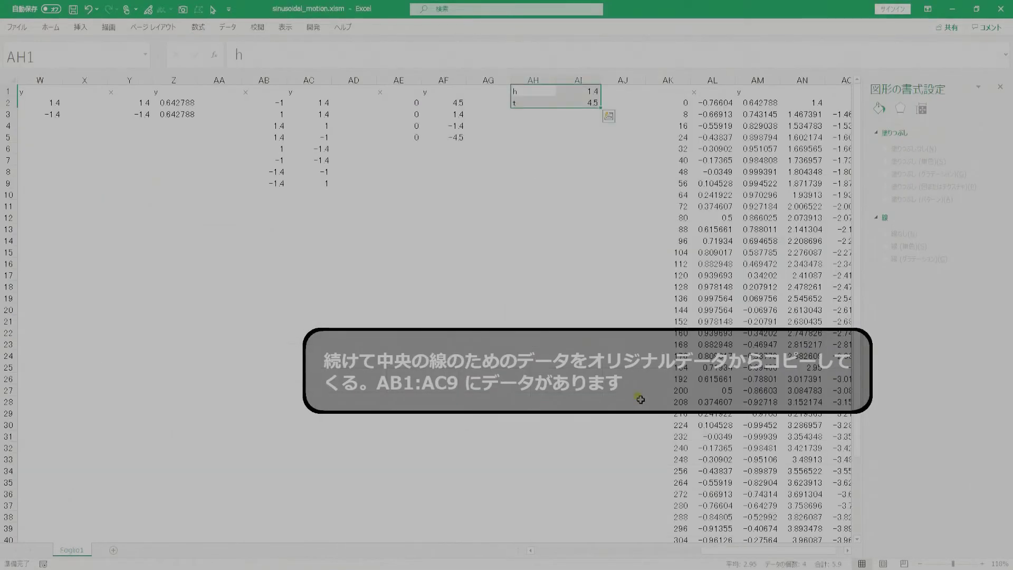
key(Left)
key(Left)
key(Left)
key(shift+Right)
key(shift+Down)
key(shift+Down)
key(shift+Down)
key(shift+Down)
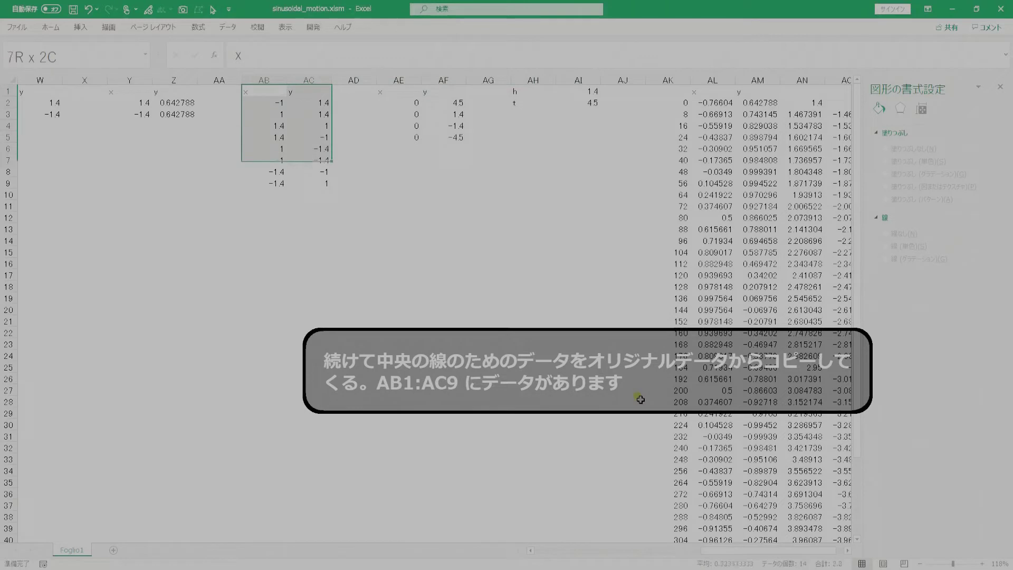
key(shift+Down)
key(shift+Down)
key(shift+Down)
key(ctrl+c)
Paste it into W1:X9 of Book1, keeping the existing name h.
key(alt+Tab)
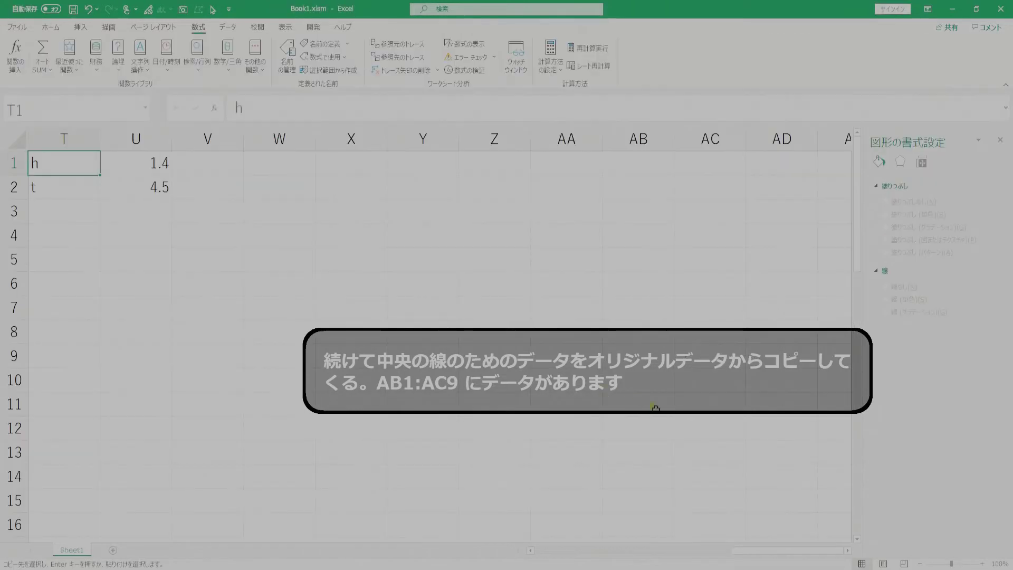
click(286, 162)
key(ctrl+v)
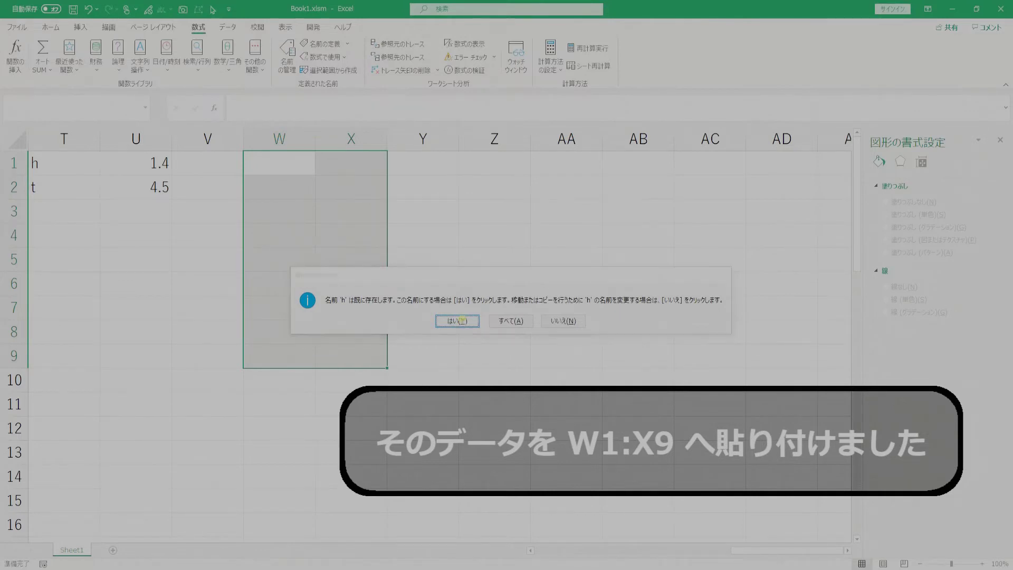
click(462, 321)
click(323, 231)
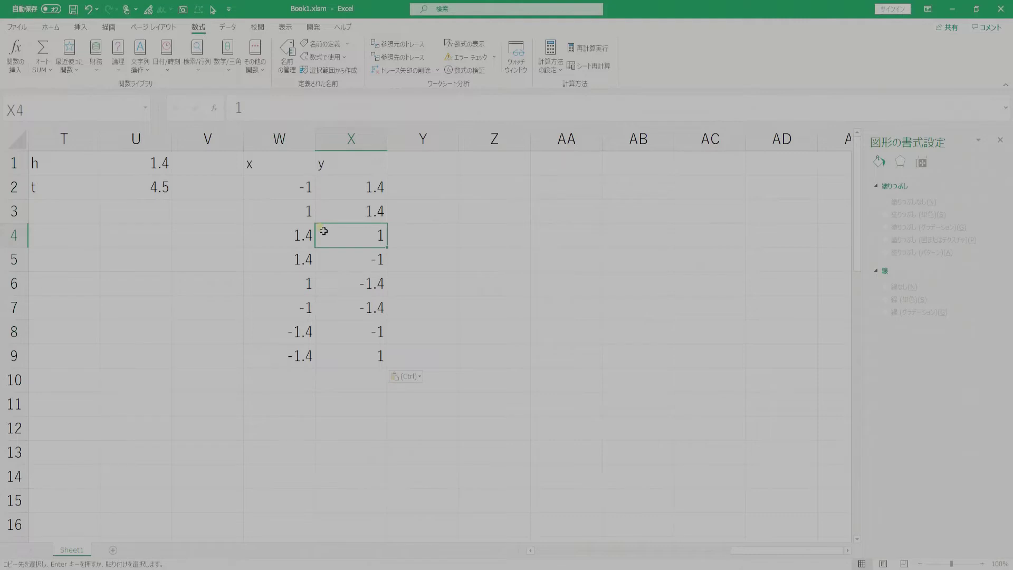
Add an axes_x chart series with X values W2:W9 and Y values X2:X9.
key(Left)
key(Left)
key(Left)
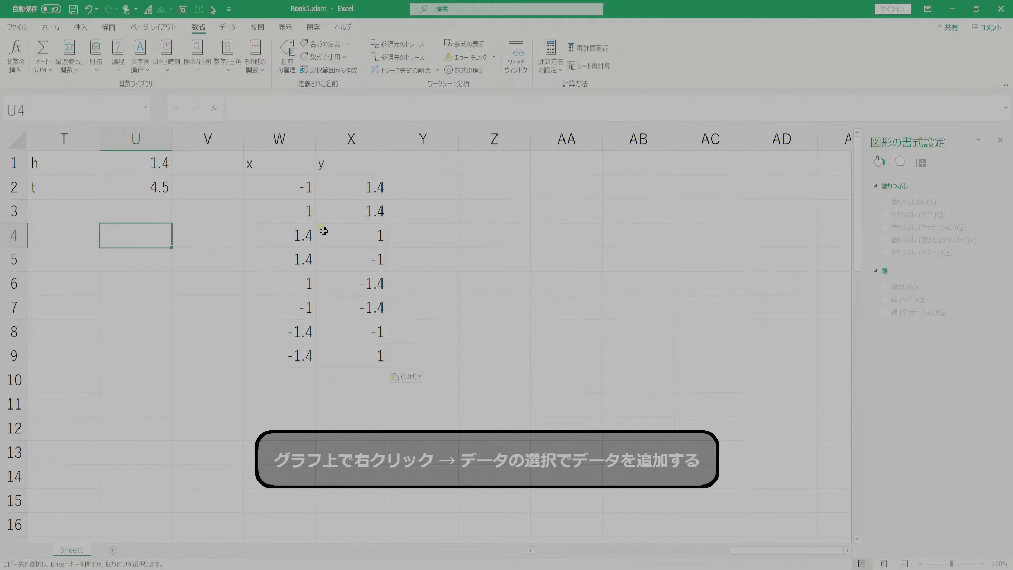
key(Left)
key(Left)
key(Left)
key(Left)
key(Left)
key(Left)
key(Right)
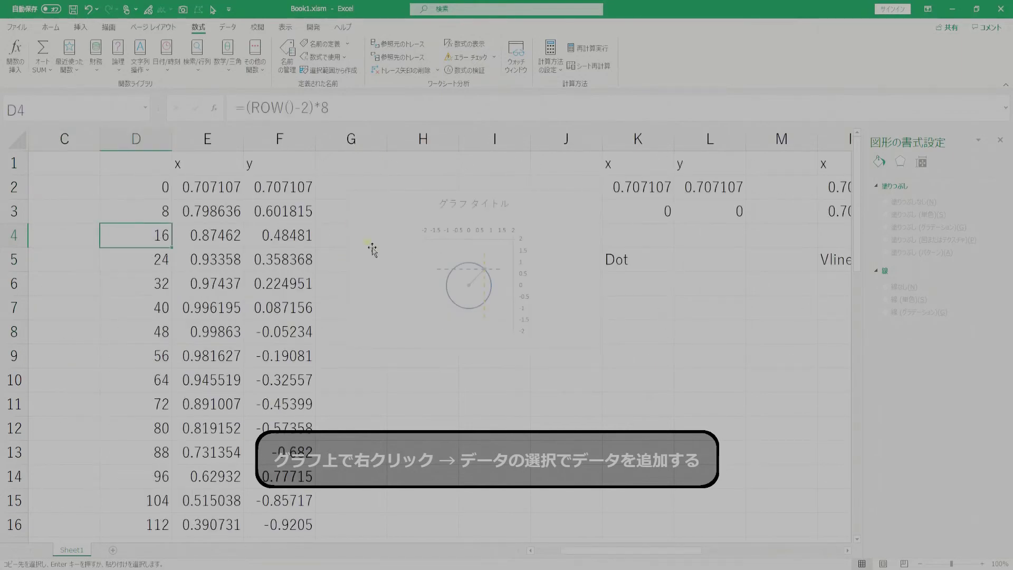
right_click(468, 268)
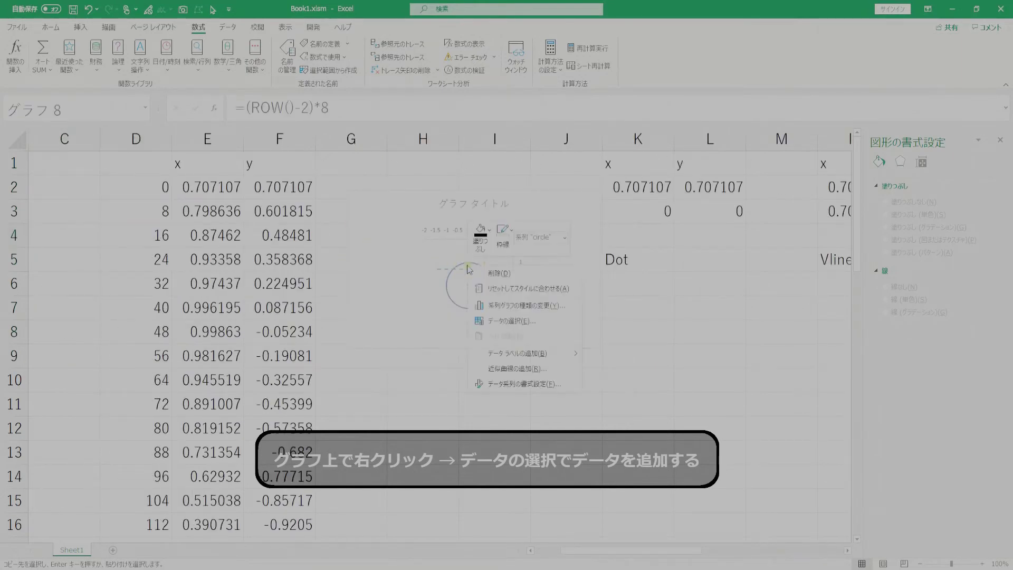
click(514, 321)
click(374, 302)
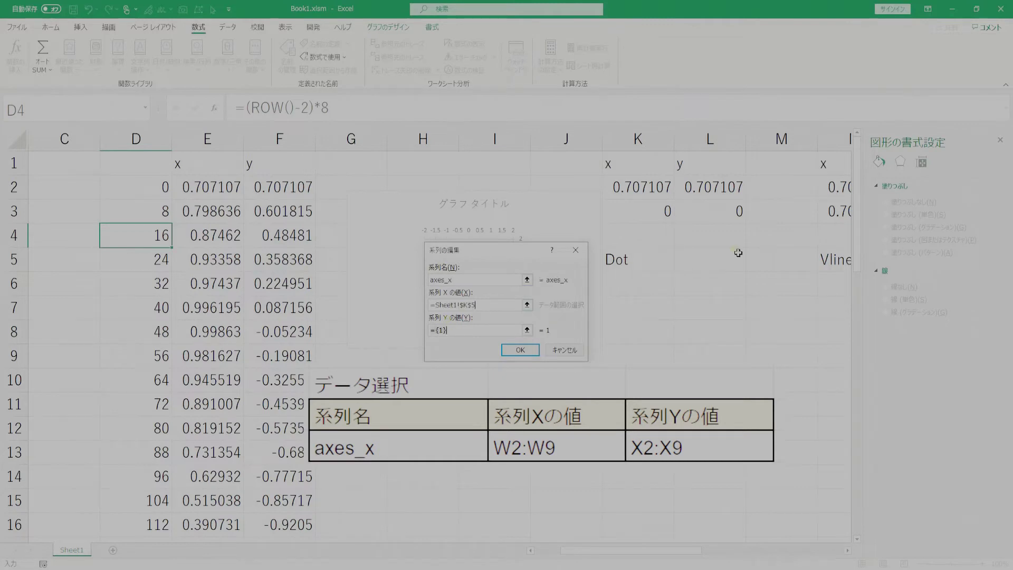
drag(670, 254, 890, 249)
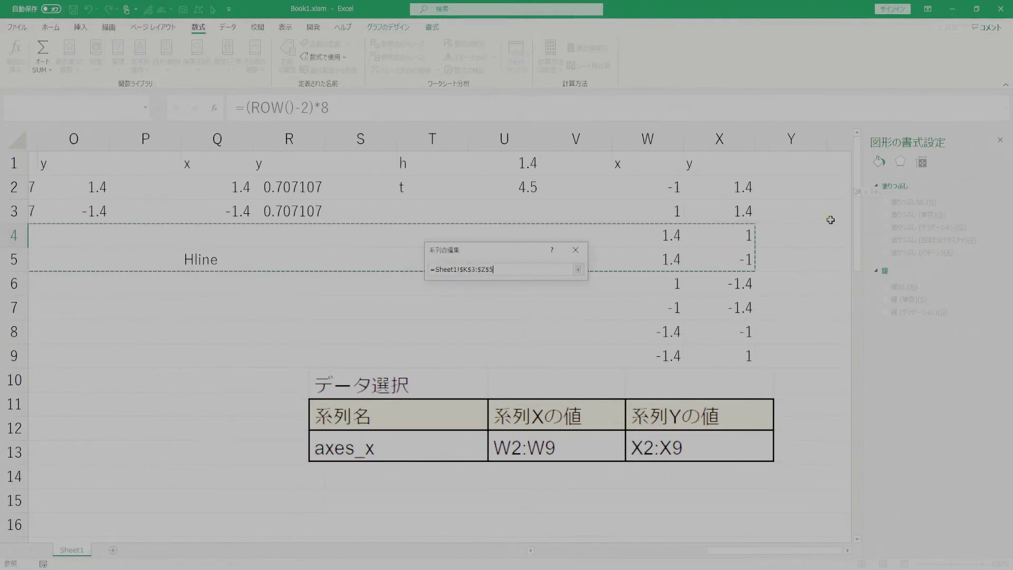
drag(638, 188, 640, 356)
drag(447, 330, 416, 332)
key(BackSpace)
drag(690, 198, 697, 356)
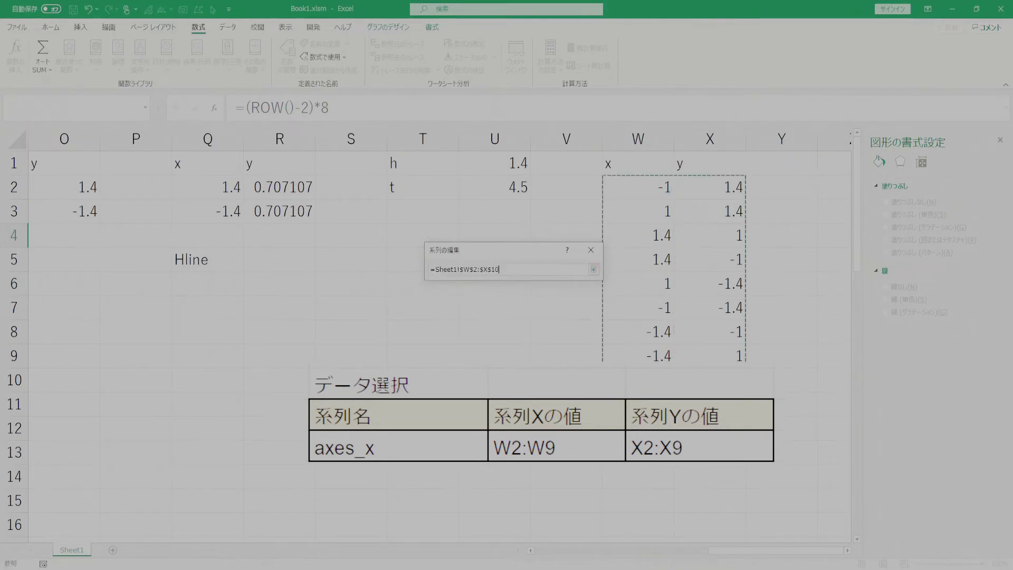
key(Return)
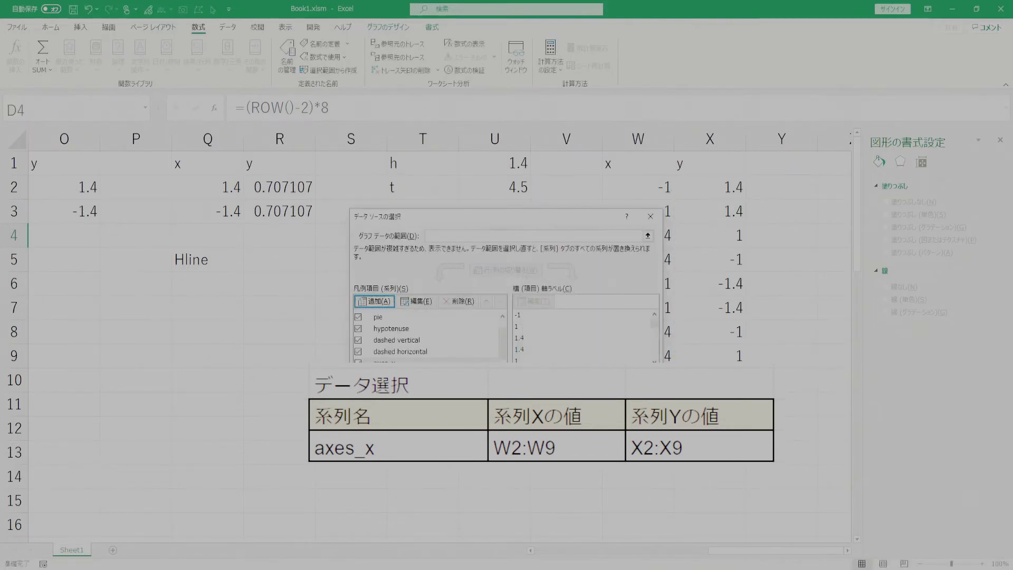
key(Return)
Enter the label 'Acxes_x' in cell W11.
click(638, 404)
text(Ac)
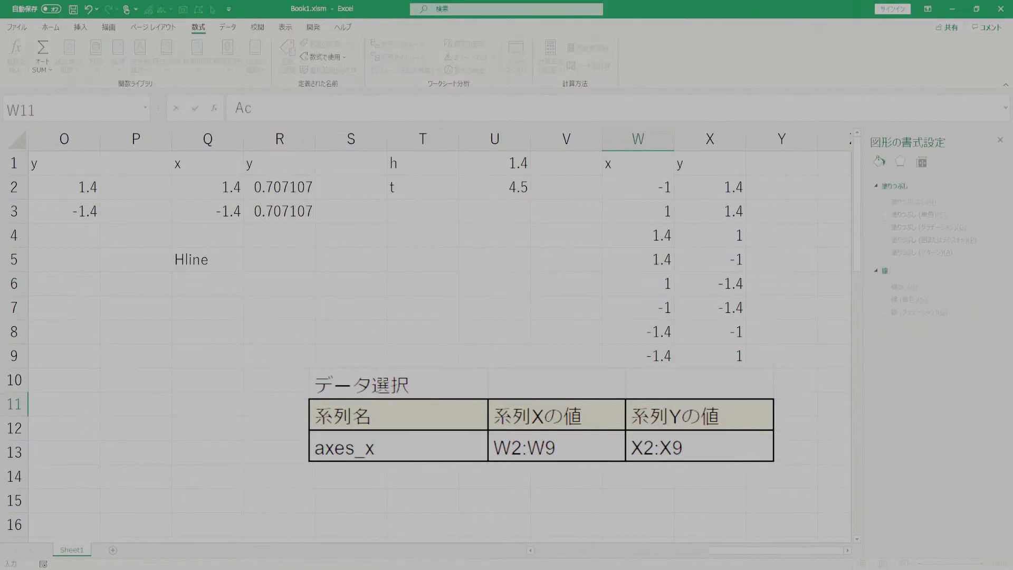
text(xes_x)
key(Return)
click(653, 404)
key(ctrl+Left)
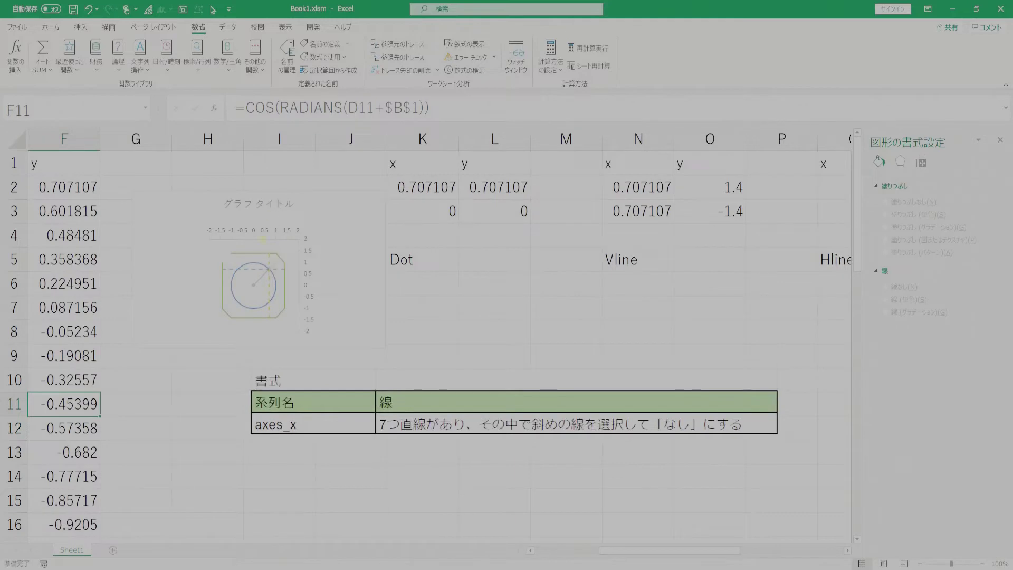
Give one axes_x line segment an arrowhead at its end.
click(264, 254)
click(239, 257)
right_click(239, 256)
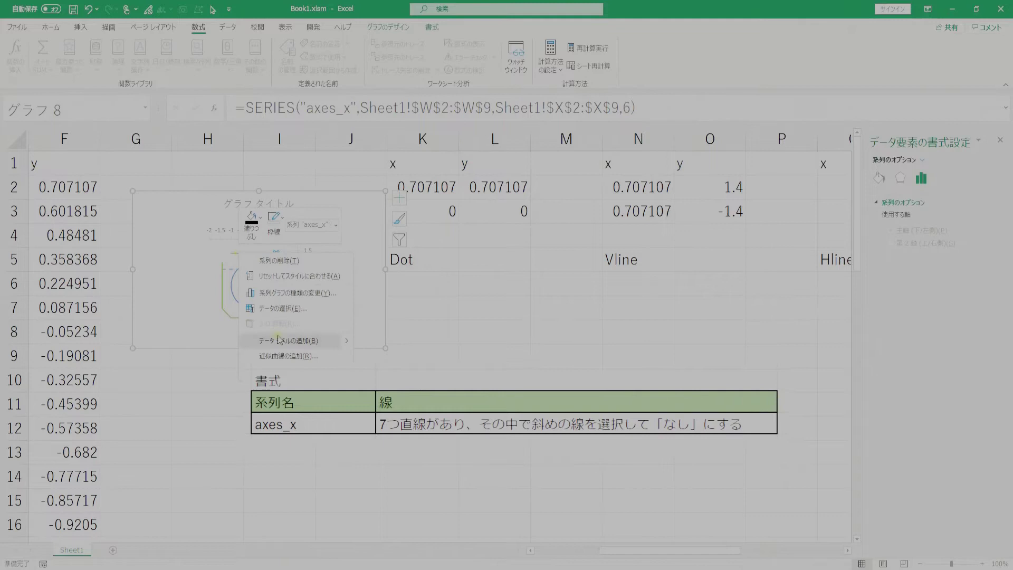
key(Escape)
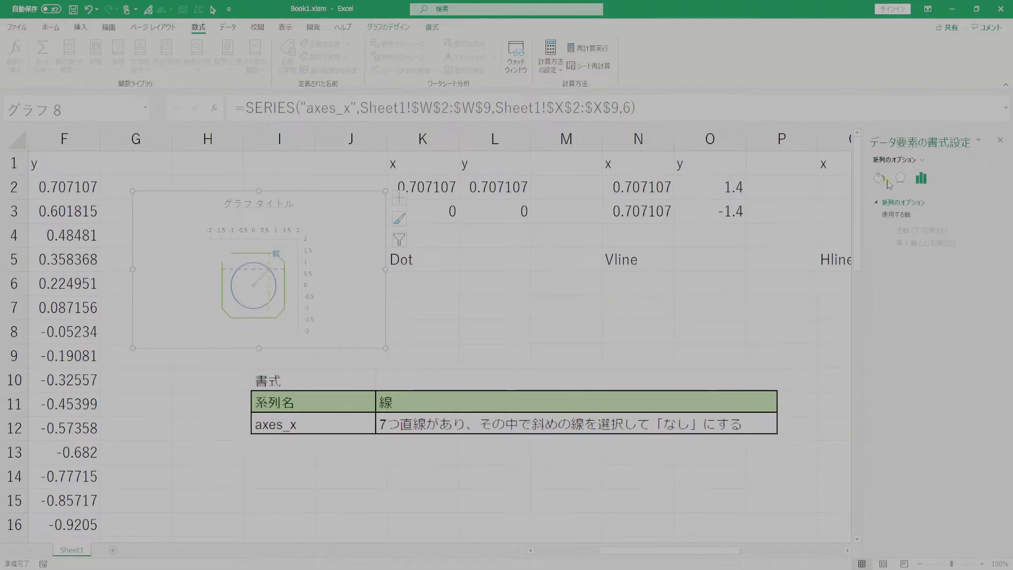
click(879, 178)
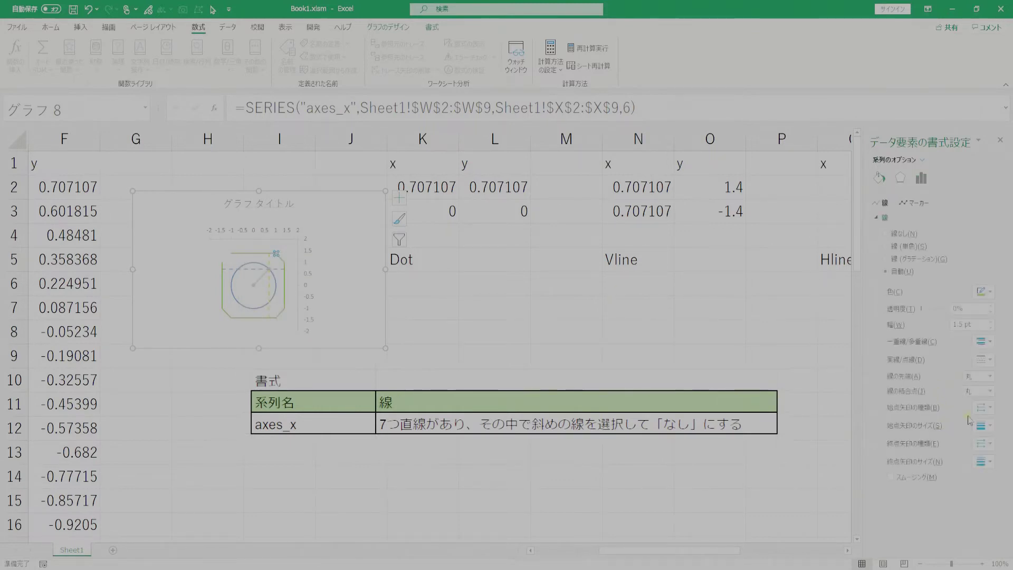
click(984, 444)
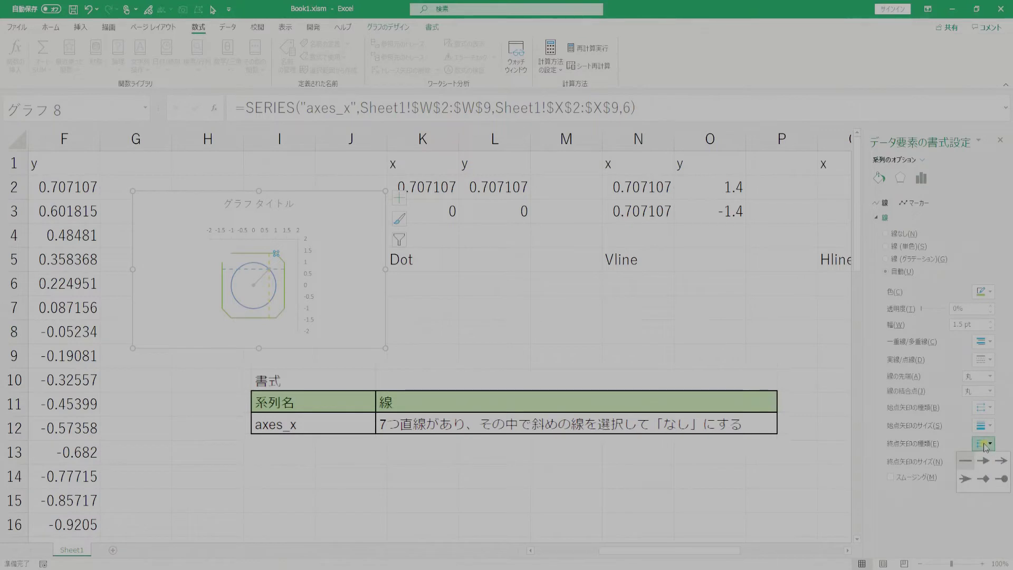
click(984, 460)
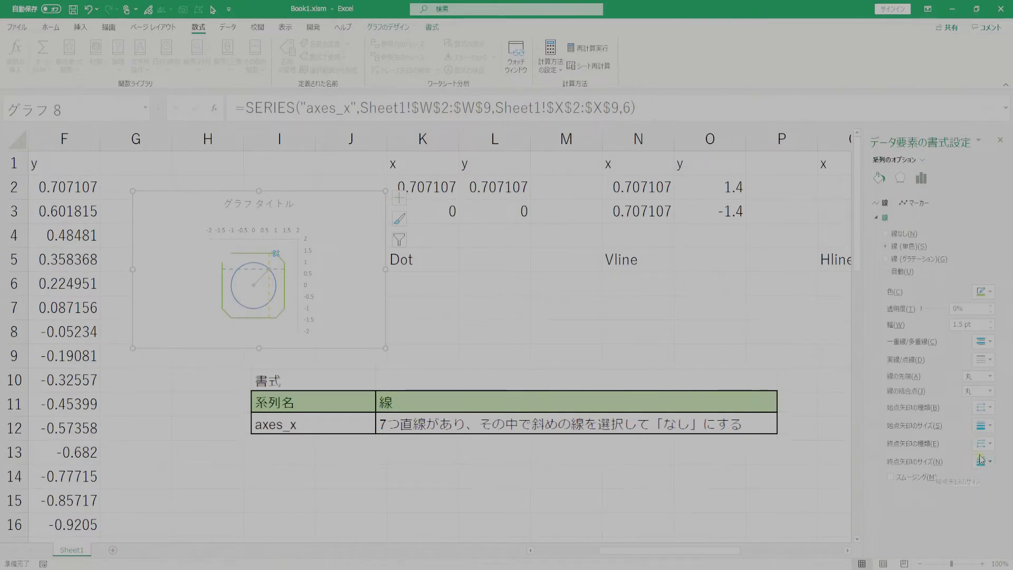
click(283, 261)
Add a start arrowhead to the green axes line segment.
right_click(283, 305)
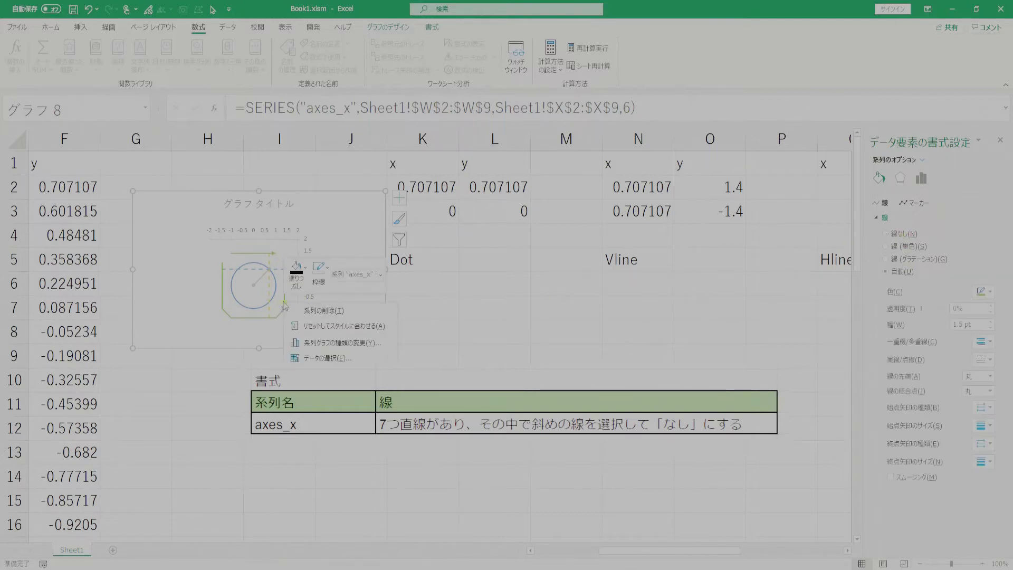
click(961, 423)
click(983, 408)
click(984, 424)
click(983, 408)
click(985, 412)
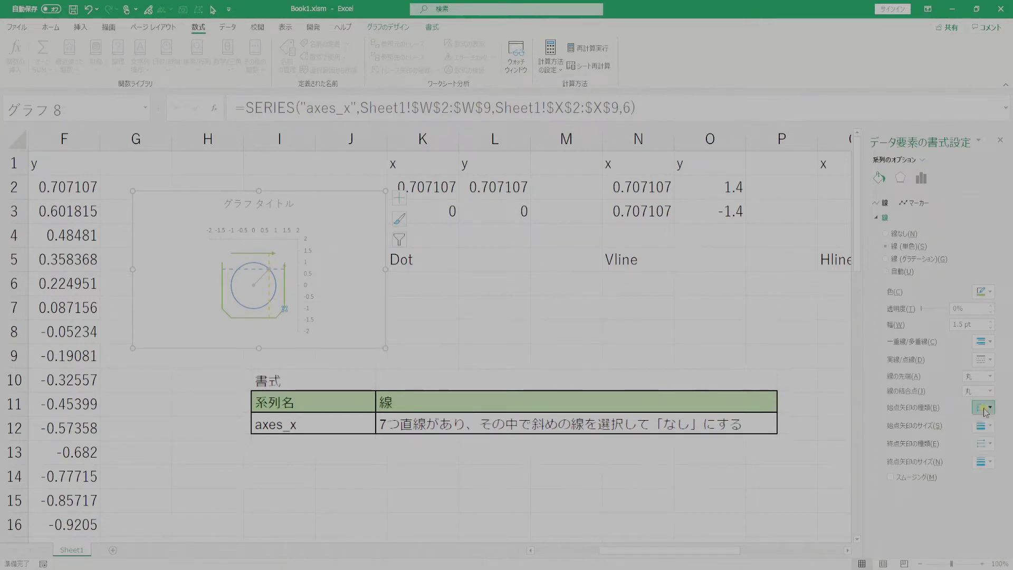
Set the diagonal axes_x segments to No line and add an end arrowhead to the next segment.
right_click(277, 318)
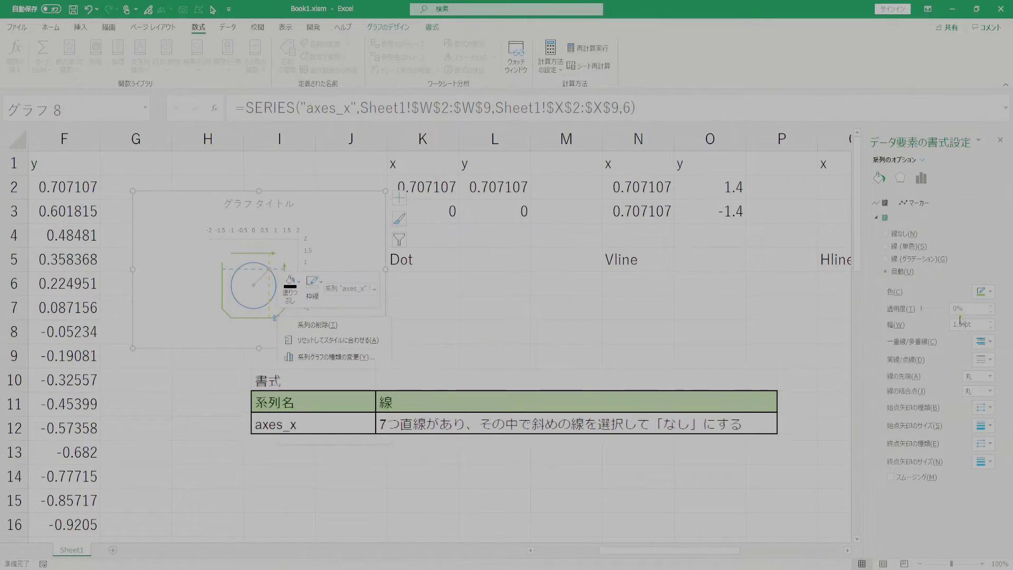
click(903, 234)
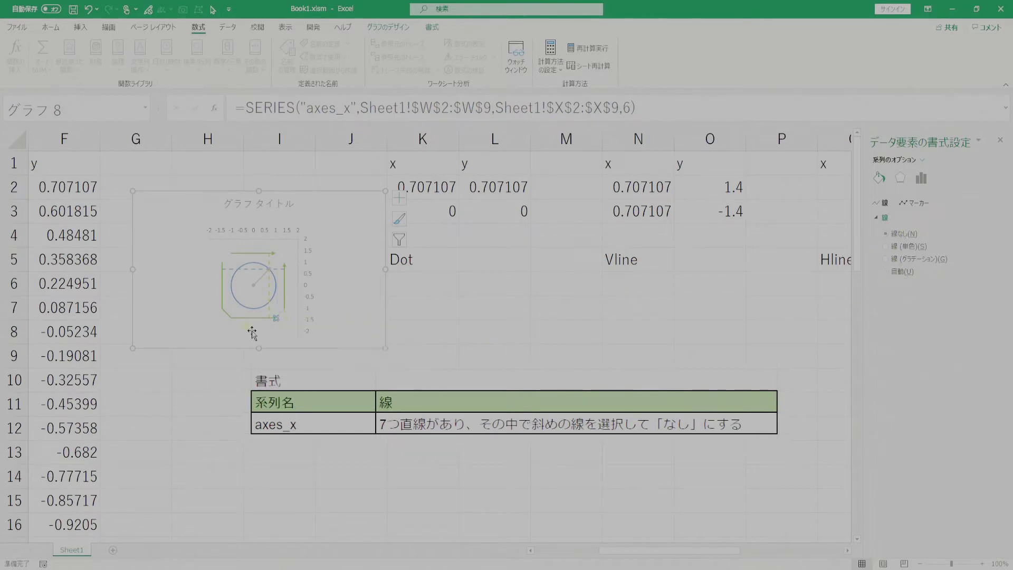
right_click(236, 320)
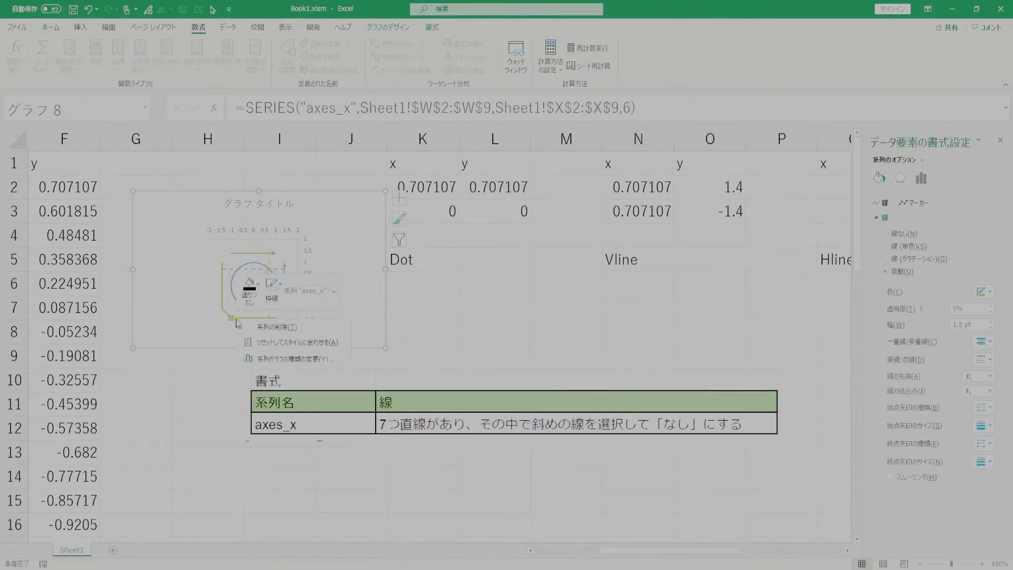
click(983, 444)
click(979, 461)
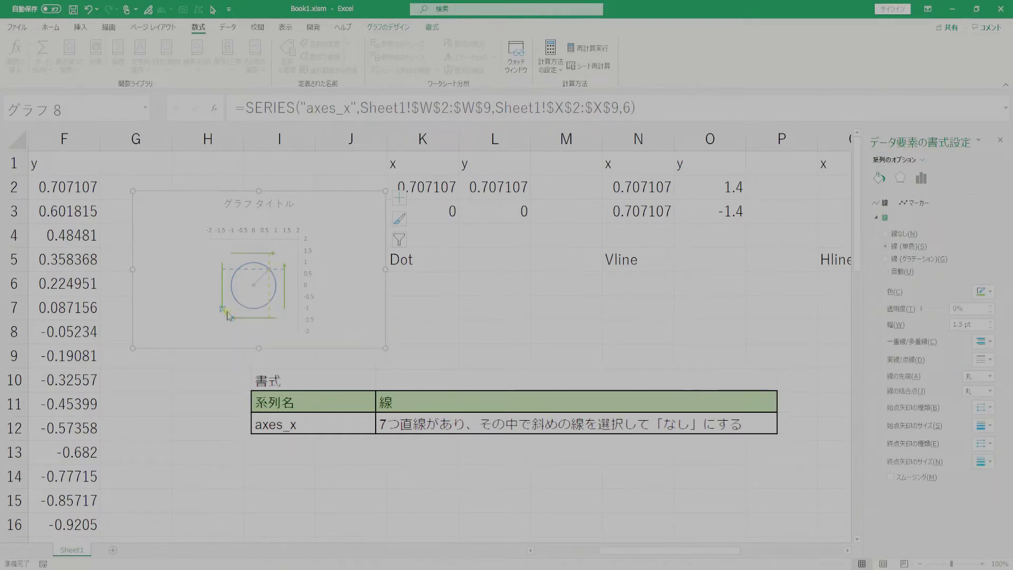
click(886, 233)
Give the left vertical axes line an end arrowhead as well.
click(221, 290)
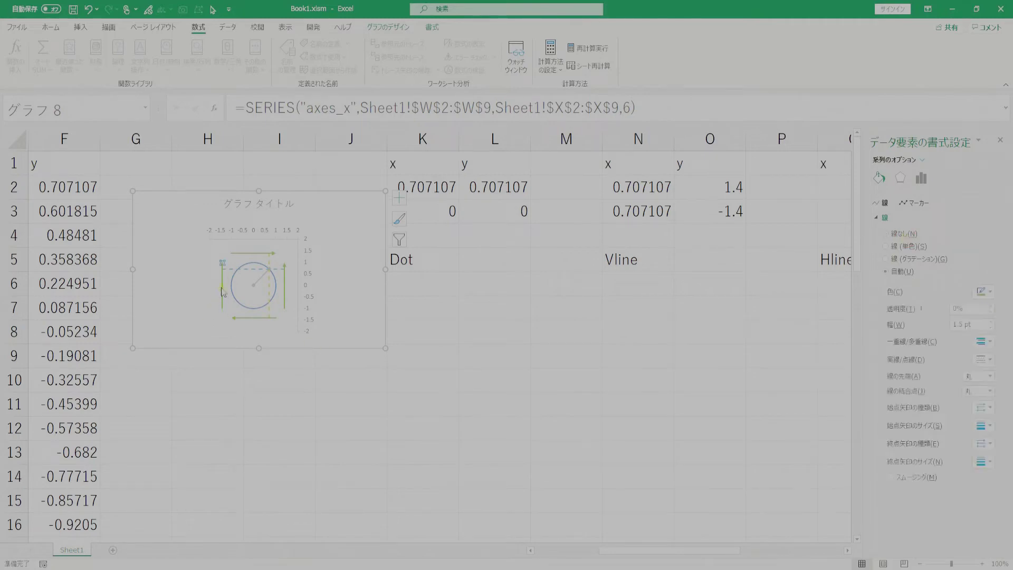
click(986, 443)
click(984, 461)
click(432, 316)
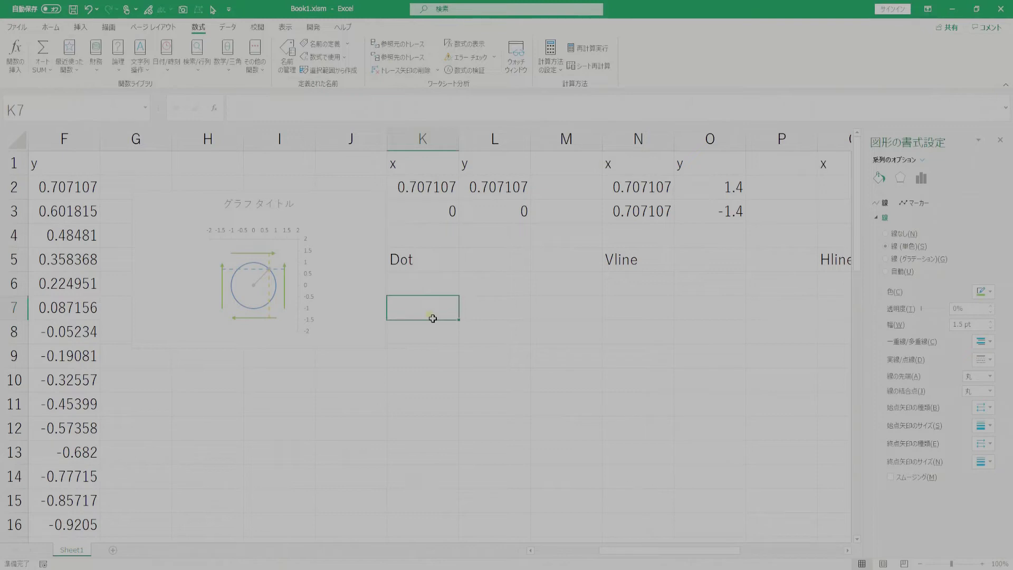
click(150, 182)
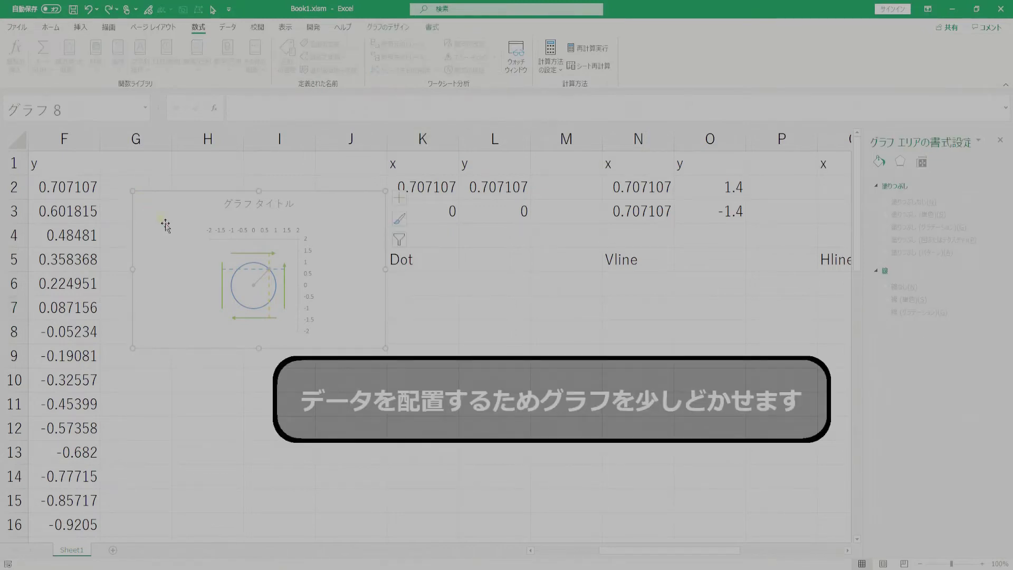
Move the chart to columns K–N and paste sinusoidal_motion's AN1:AO47 data into G1.
drag(146, 197, 409, 296)
click(149, 166)
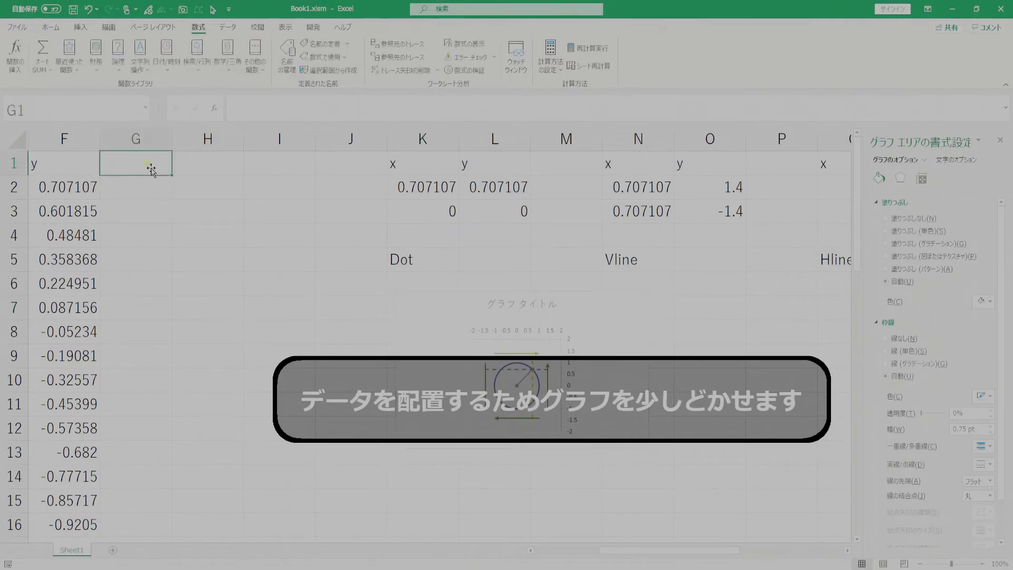
key(alt+Tab)
key(Right)
key(Right)
key(Right)
key(Right)
key(shift+Right)
key(ctrl+shift+Down)
key(ctrl+c)
key(alt+Tab)
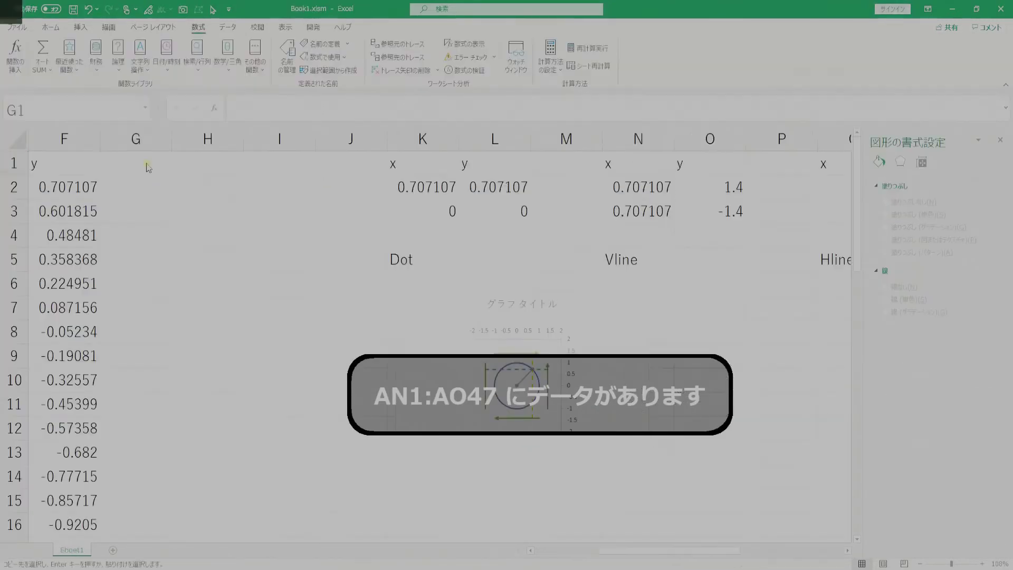
key(ctrl+shift+Down)
key(ctrl+v)
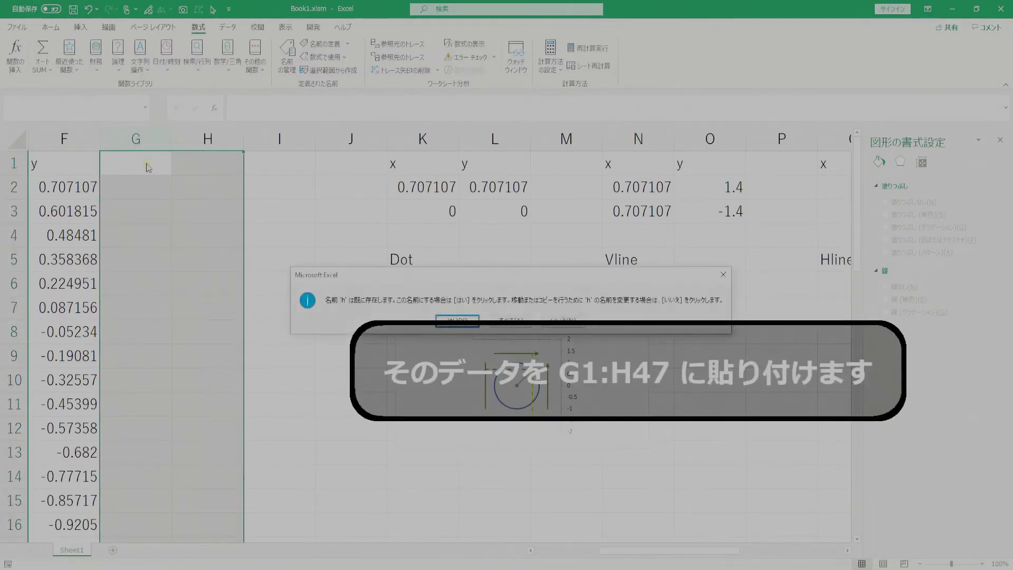
key(Return)
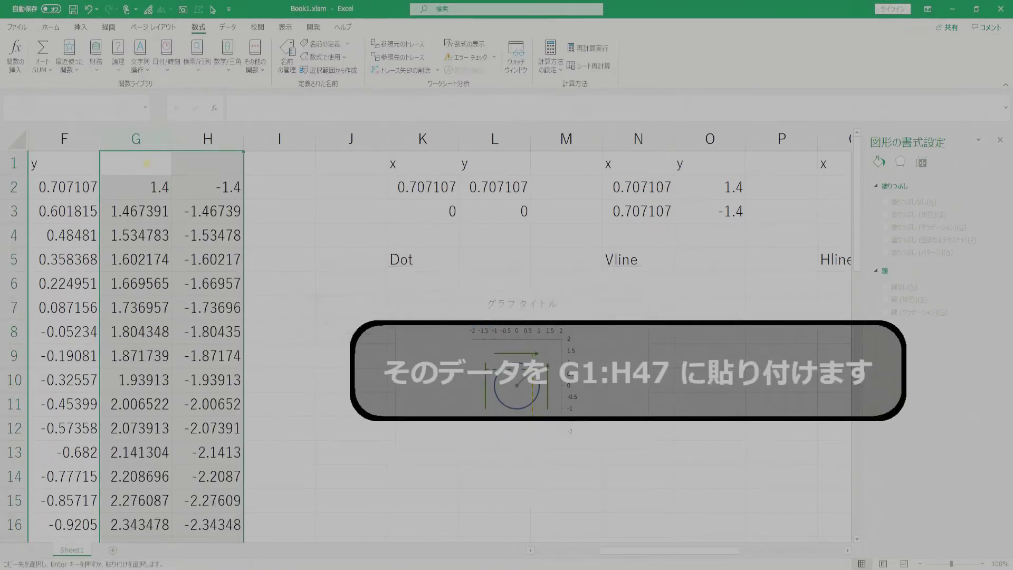
click(148, 168)
Change G2's ROWS range from $AL$2:$AL$47 to $A$2:$A$47 and fill it down to G47.
key(Down)
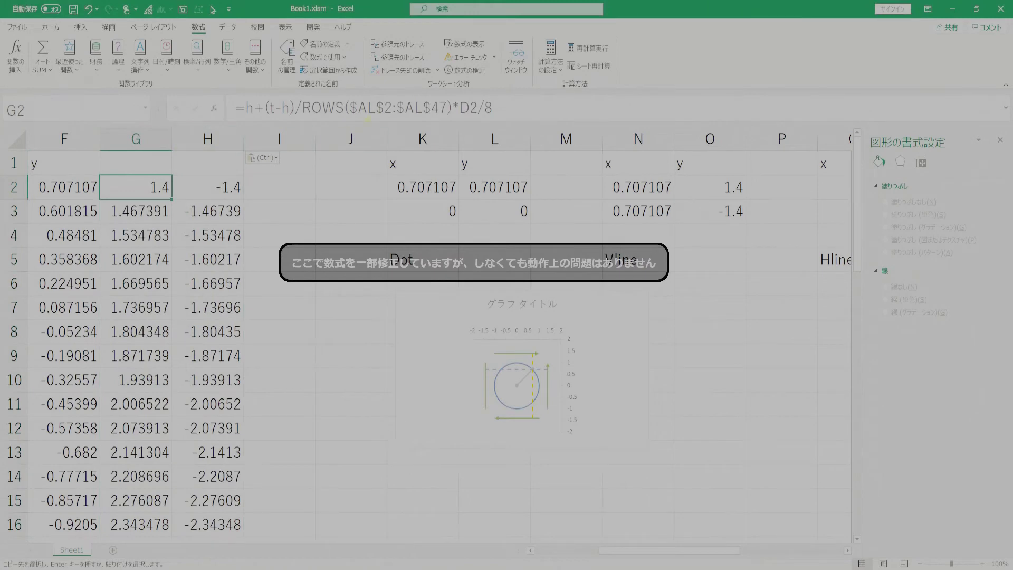
key(Down)
key(Down)
key(Up)
key(Up)
click(376, 108)
key(BackSpace)
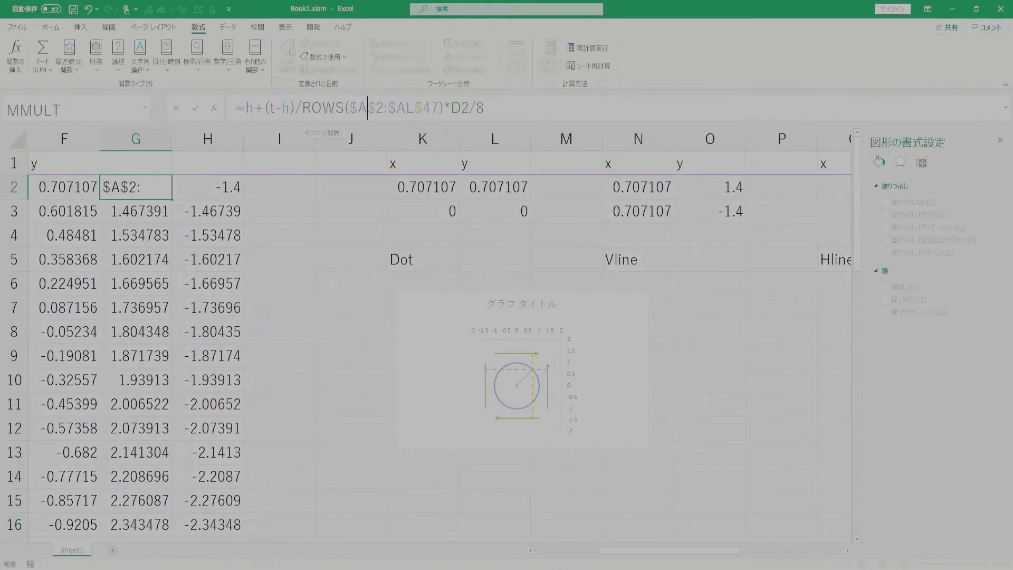
key(BackSpace)
key(ctrl+Return)
key(ctrl+shift+Down)
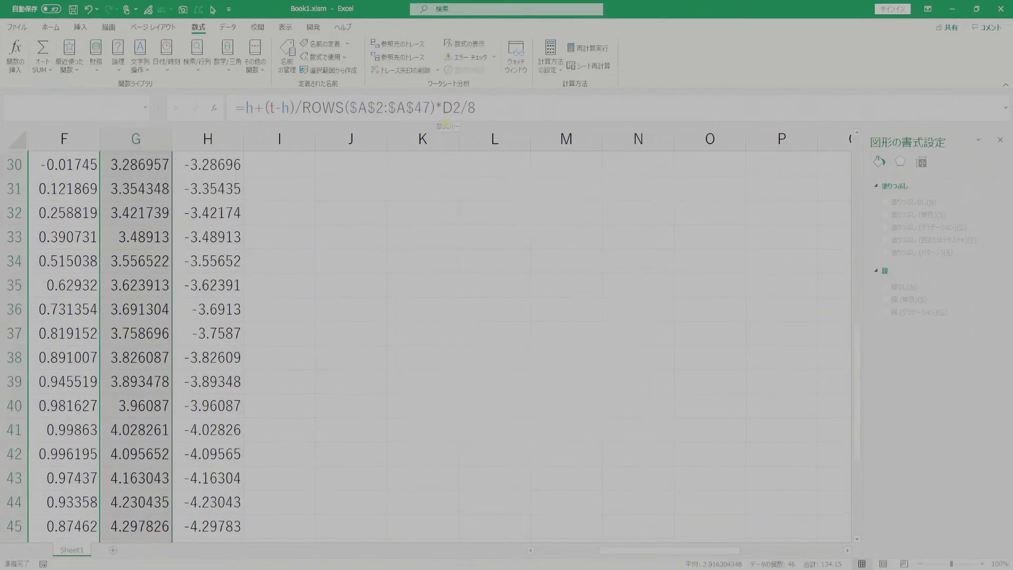
key(Up)
key(Down)
key(Right)
key(Down)
key(Down)
key(Left)
key(Up)
key(Up)
key(Up)
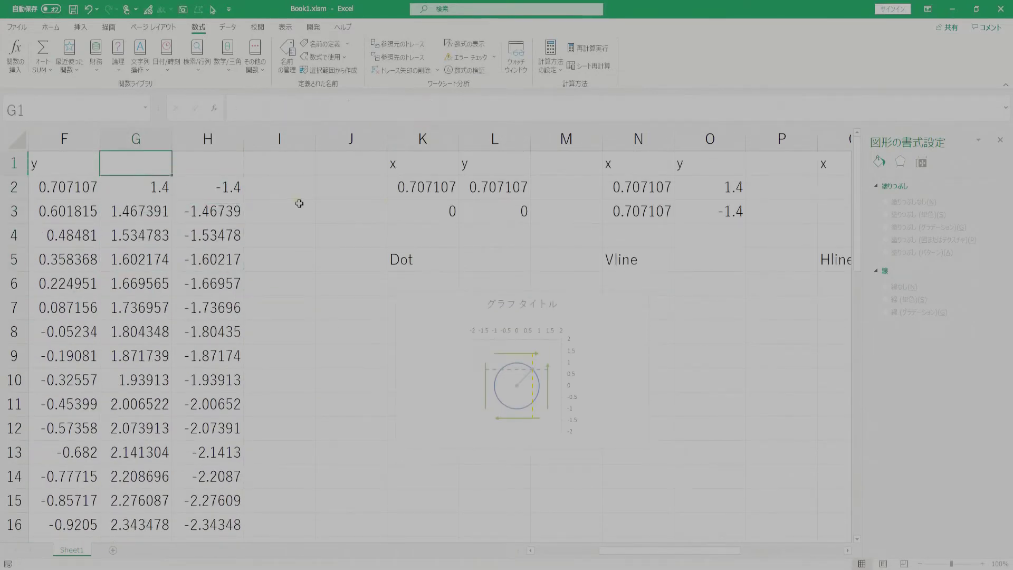
click(159, 197)
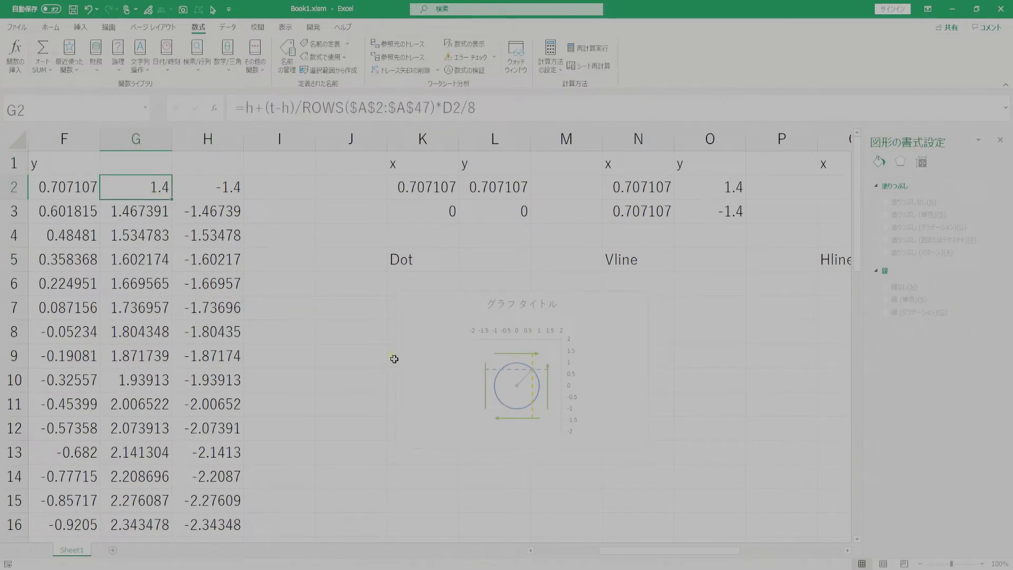
right_click(488, 376)
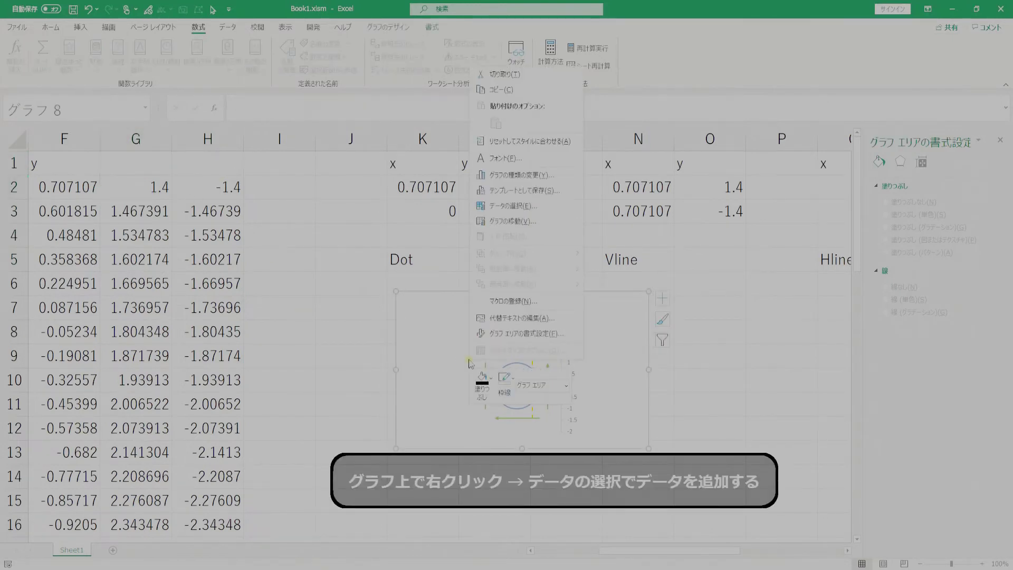
Add series s_1 with X values E2:E47 and Y values G2:G47 through Select Data.
click(525, 213)
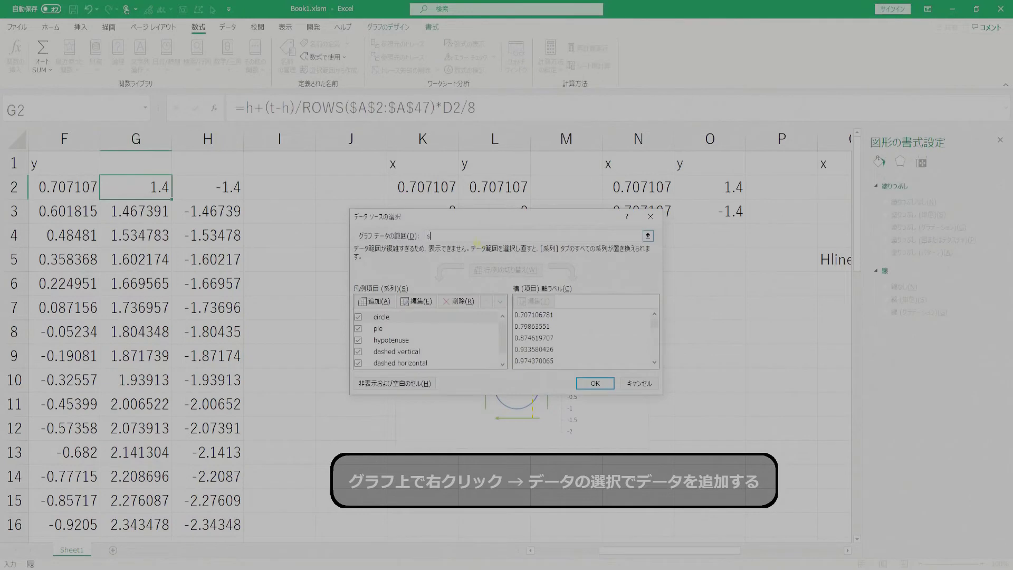
click(375, 301)
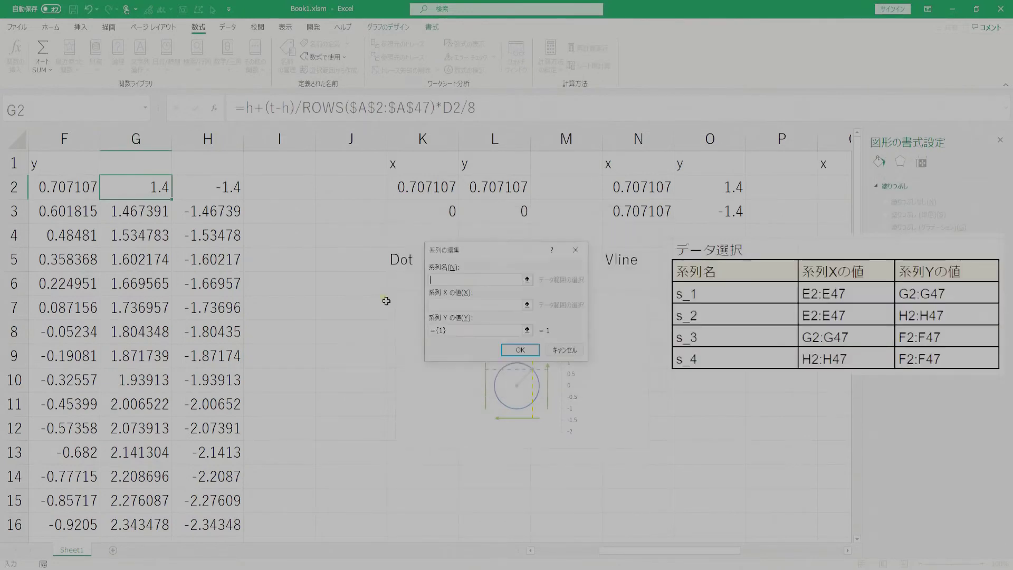
click(64, 188)
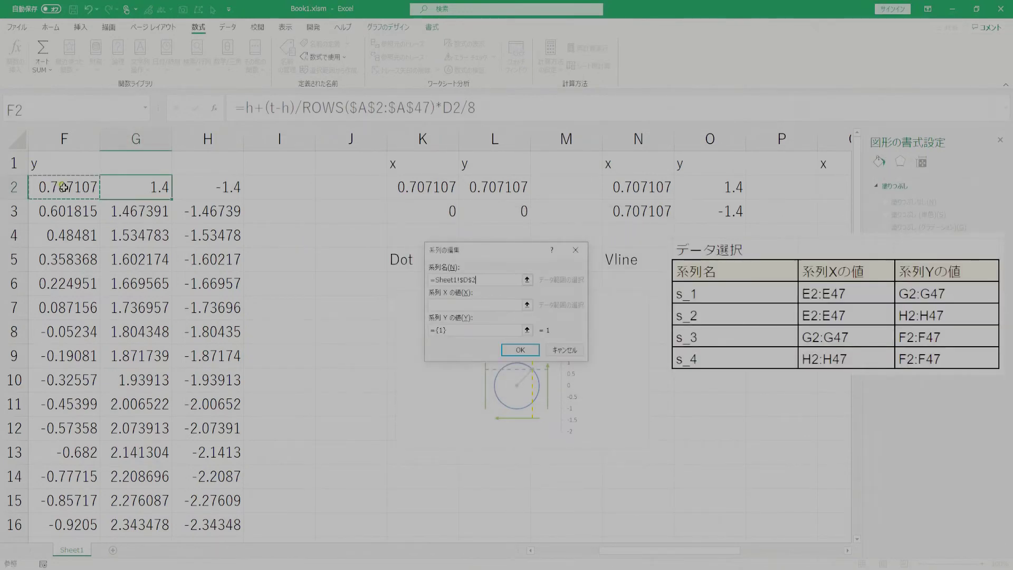
key(Left)
key(ctrl+shift+Down)
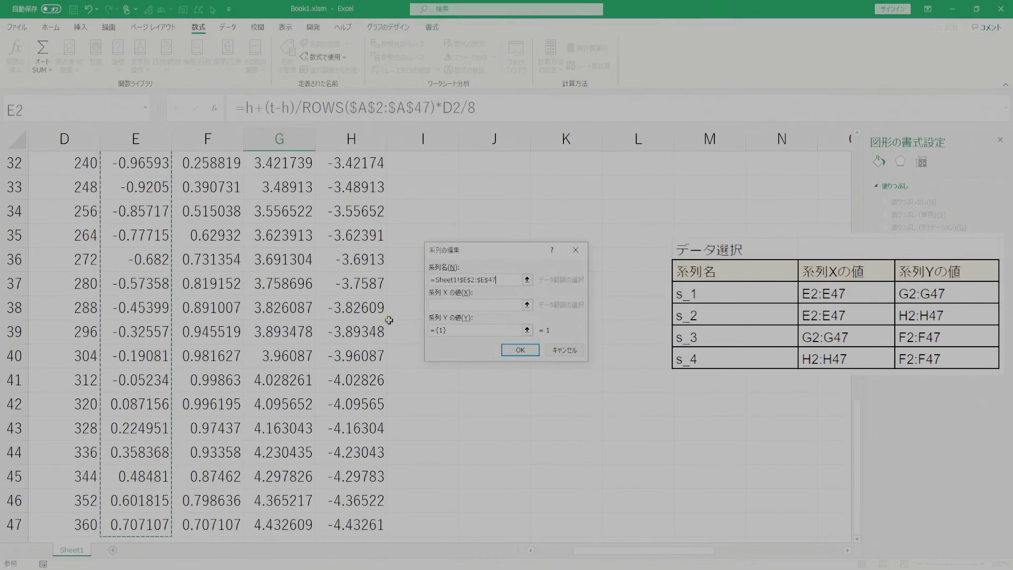
drag(499, 280, 431, 280)
key(ctrl+x)
click(466, 305)
key(ctrl+v)
click(455, 280)
click(478, 331)
key(ctrl+a)
key(BackSpace)
click(299, 182)
key(ctrl+shift+Down)
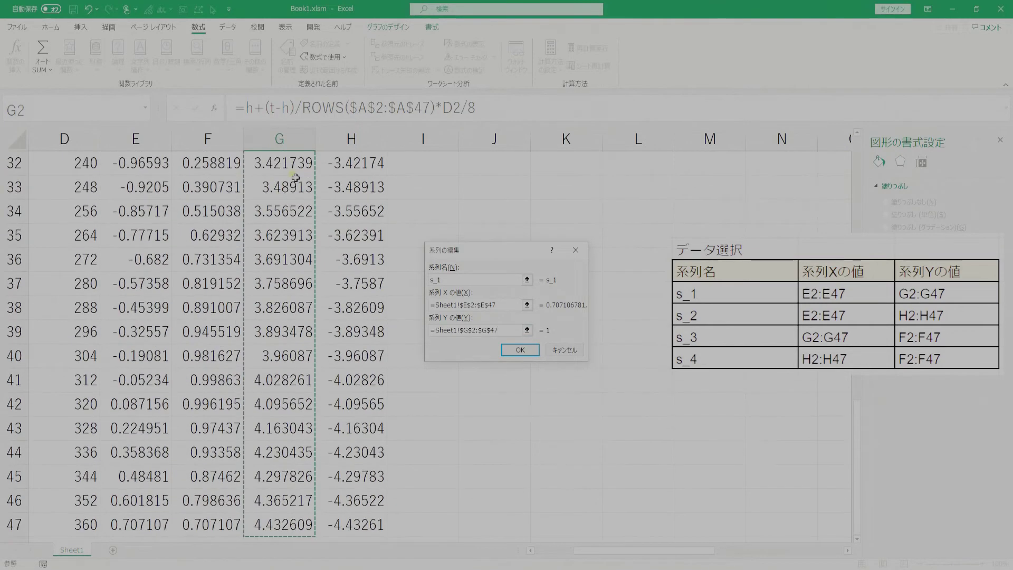
click(520, 350)
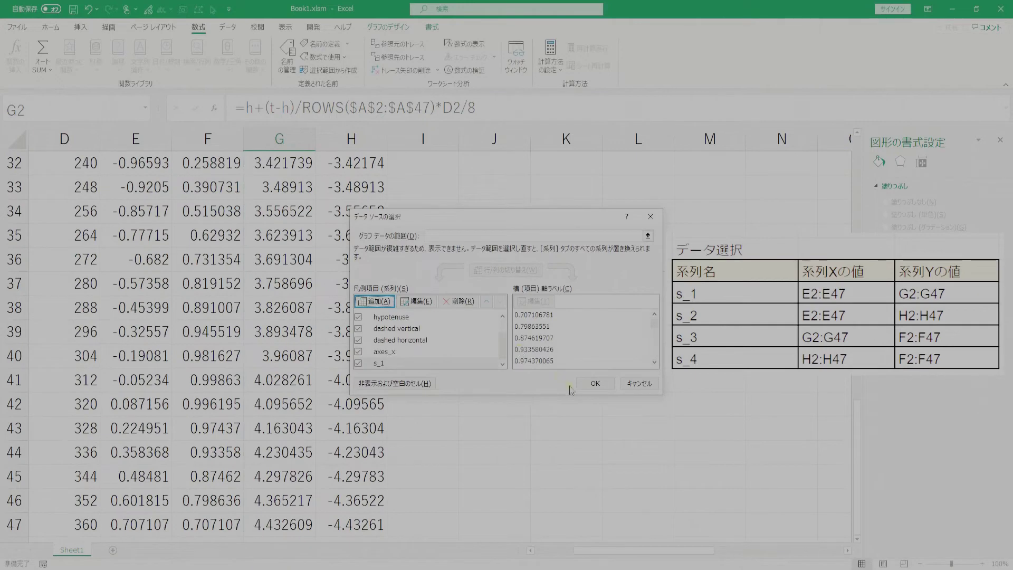
click(596, 384)
scroll(543, 393, up, 9)
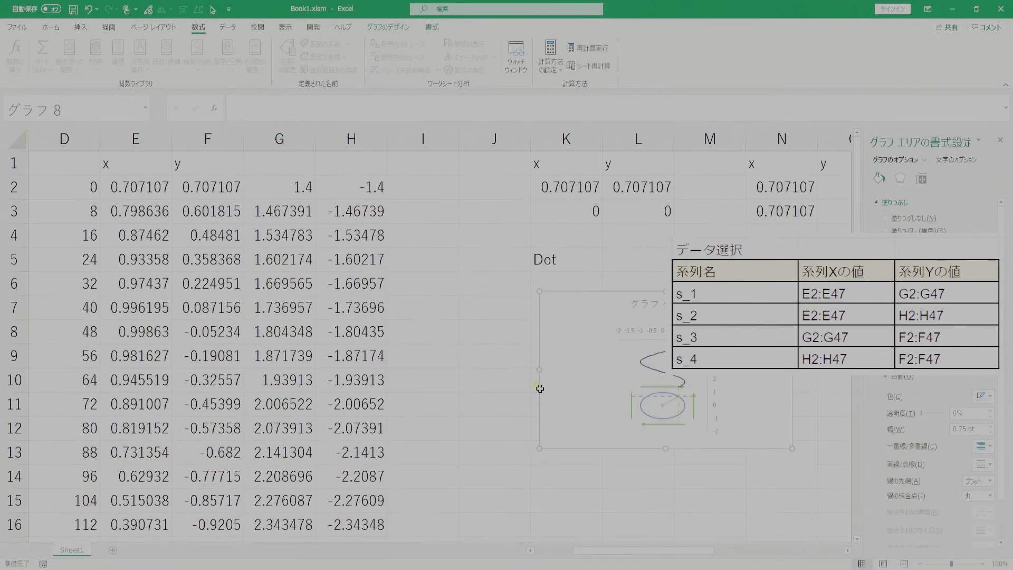
right_click(615, 374)
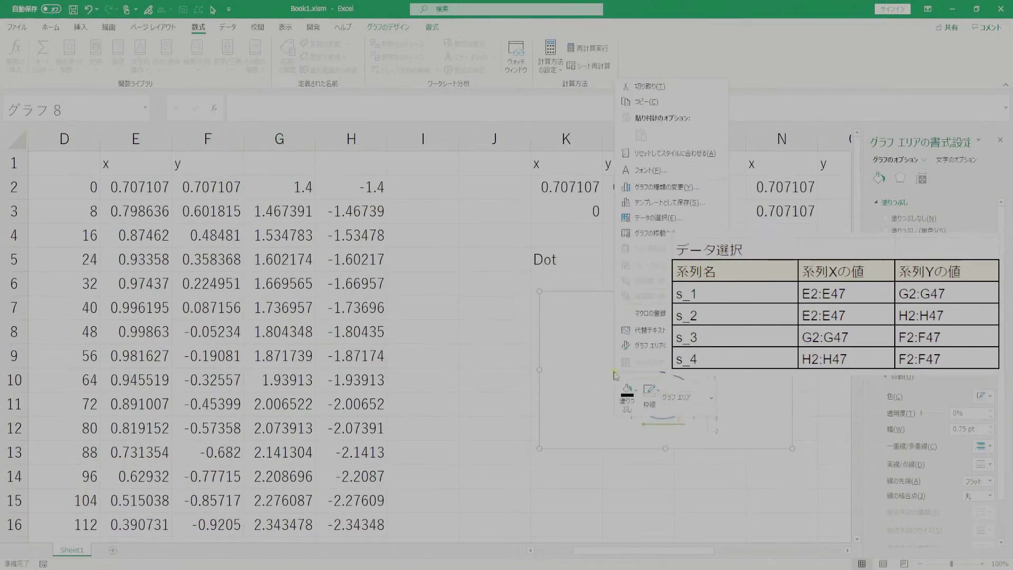
Add series s_2 with X values E2:E47 and Y values G2:G47 through Select Data.
click(655, 217)
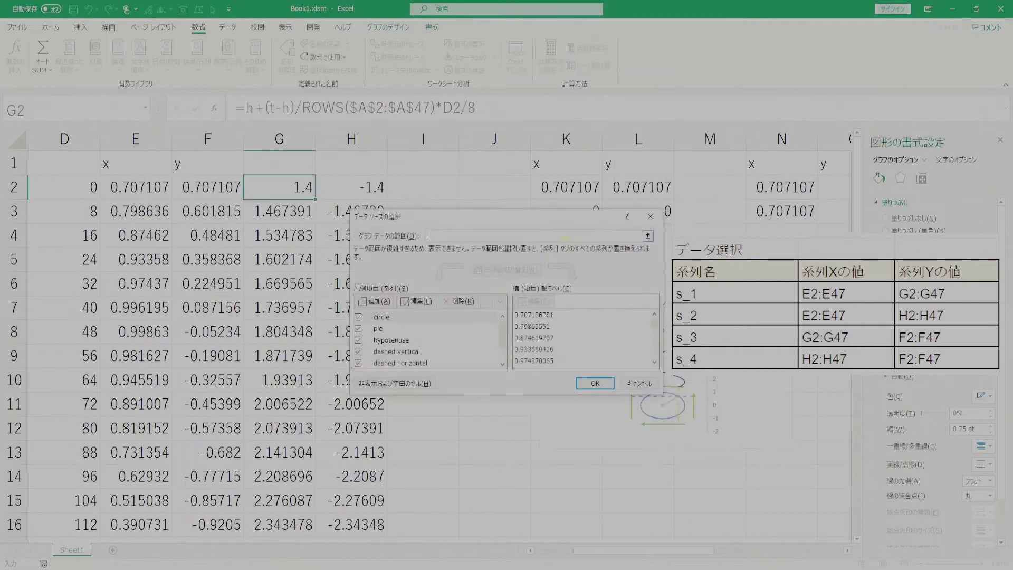
click(379, 303)
key(Tab)
click(153, 189)
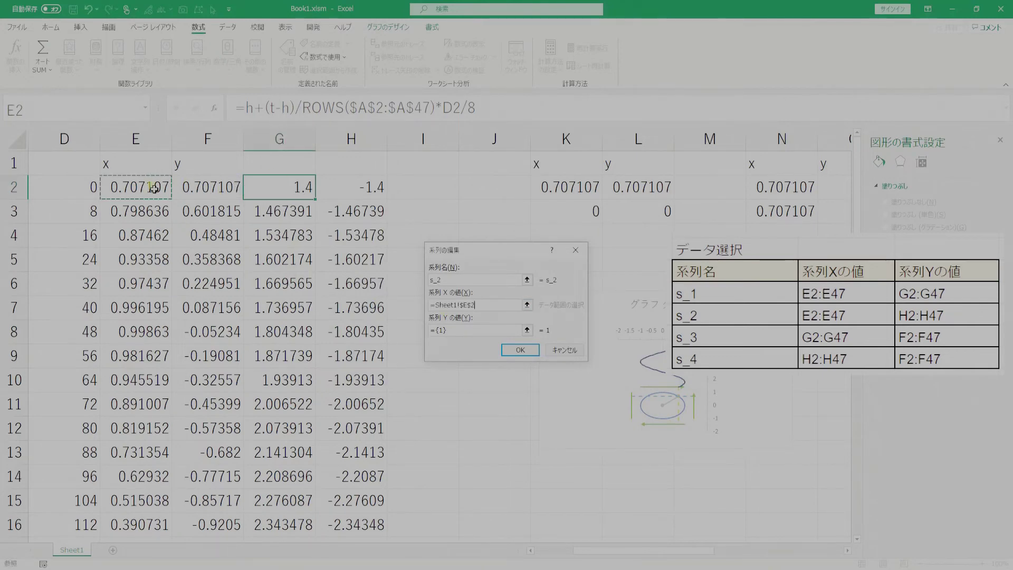
key(Tab)
key(BackSpace)
scroll(289, 264, up, 10)
click(290, 263)
key(ctrl+shift+Down)
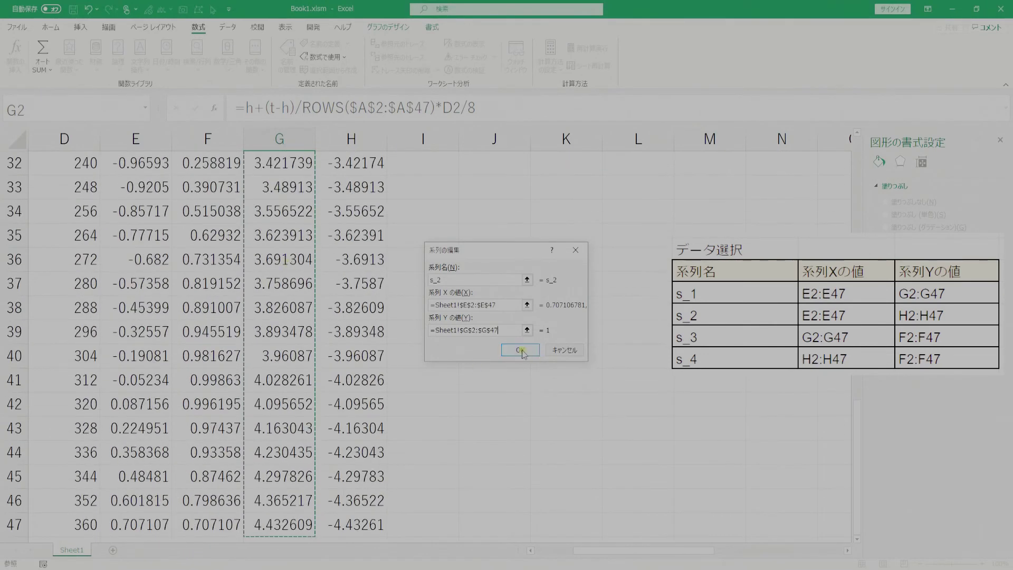
click(520, 350)
click(595, 385)
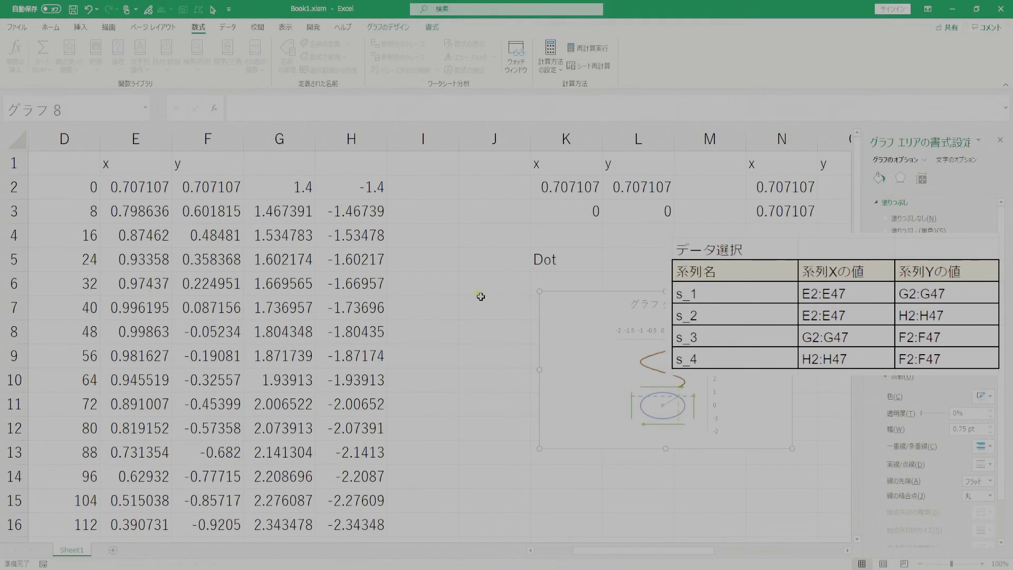
Point the s_2 series' Y values at H2:H47, dismissing the resulting formula error.
right_click(592, 361)
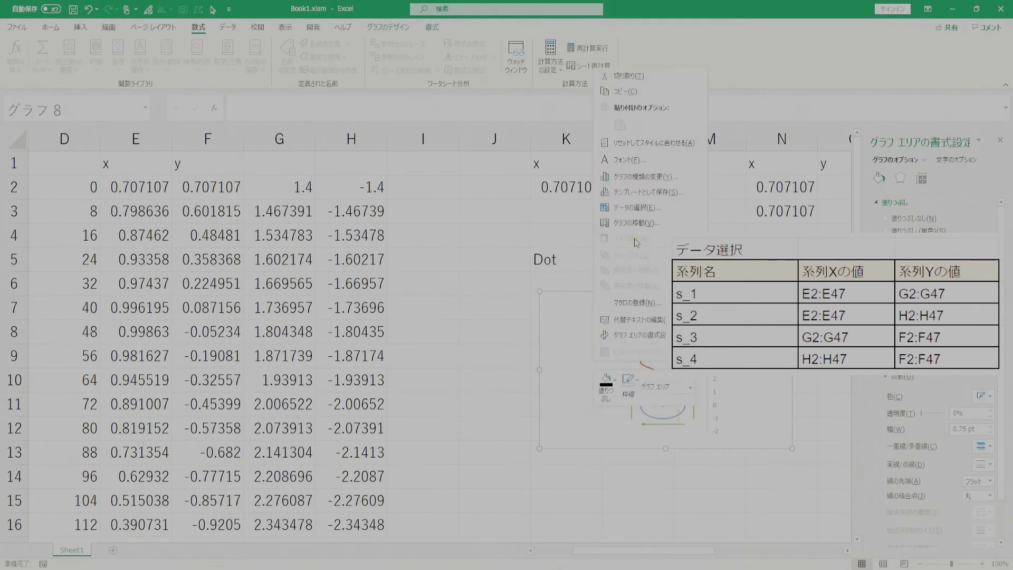
click(637, 207)
drag(502, 349, 502, 367)
click(390, 363)
click(416, 301)
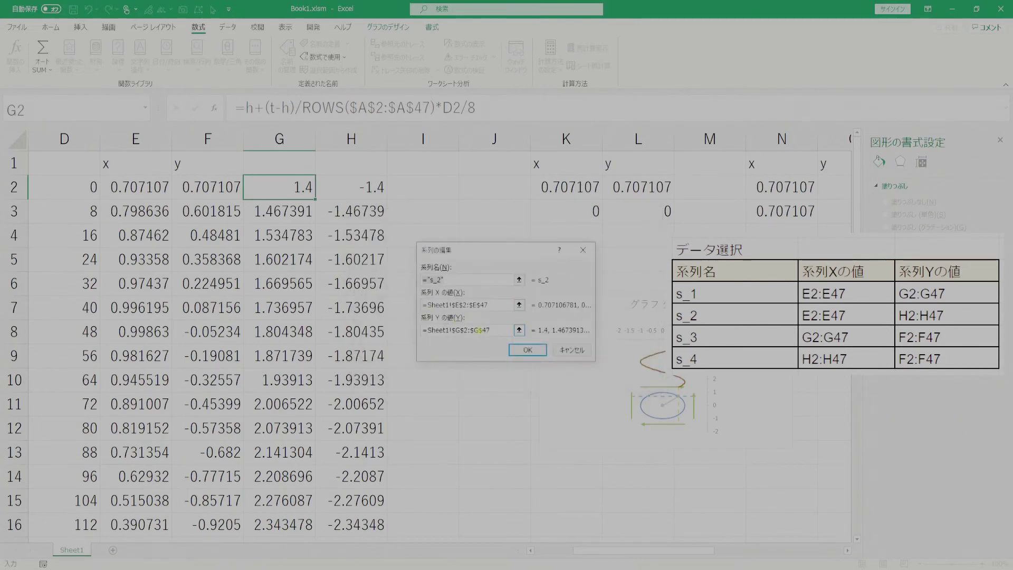
scroll(344, 264, down, 1)
text(+)
click(345, 168)
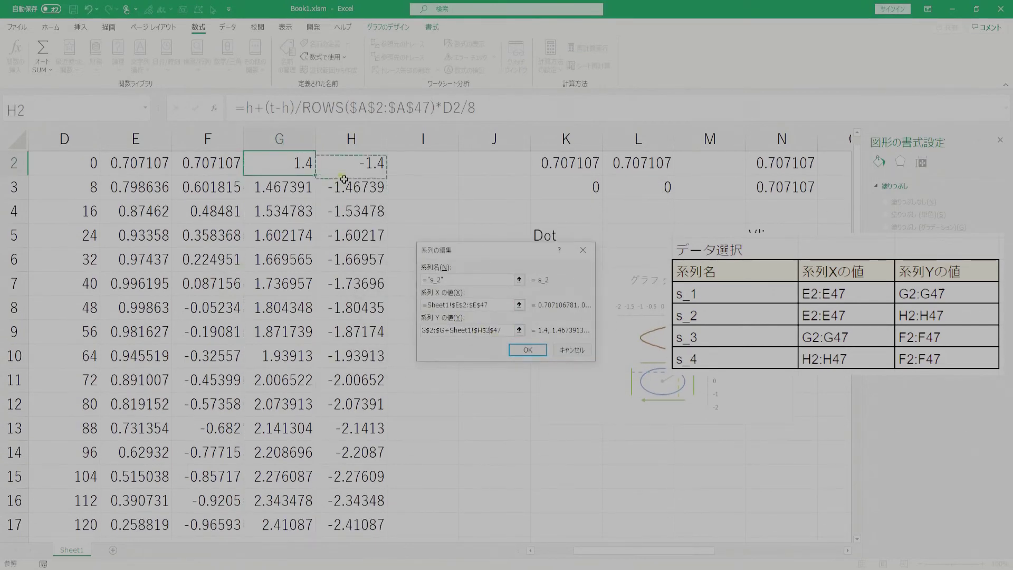
key(ctrl+shift+Down)
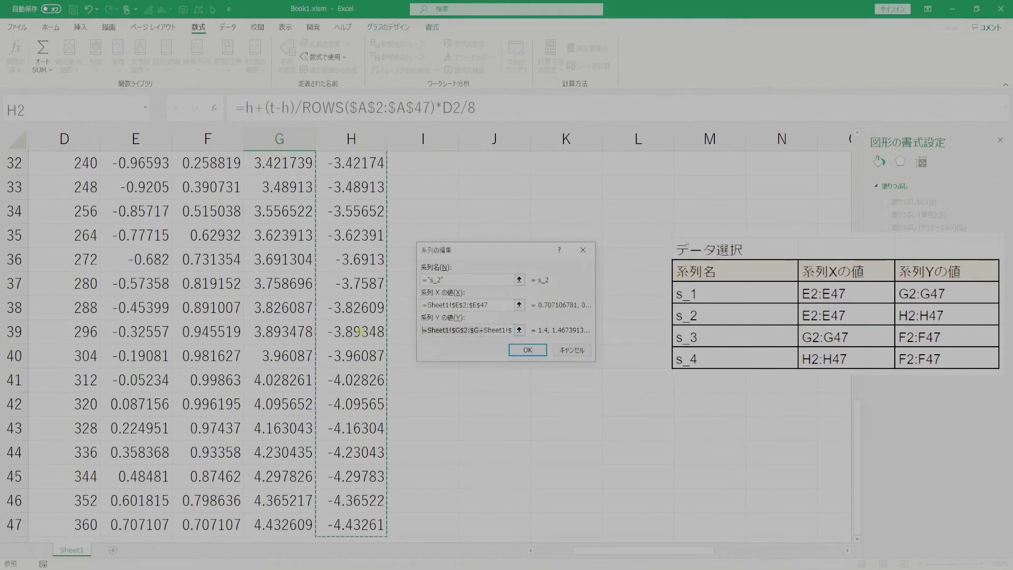
key(Return)
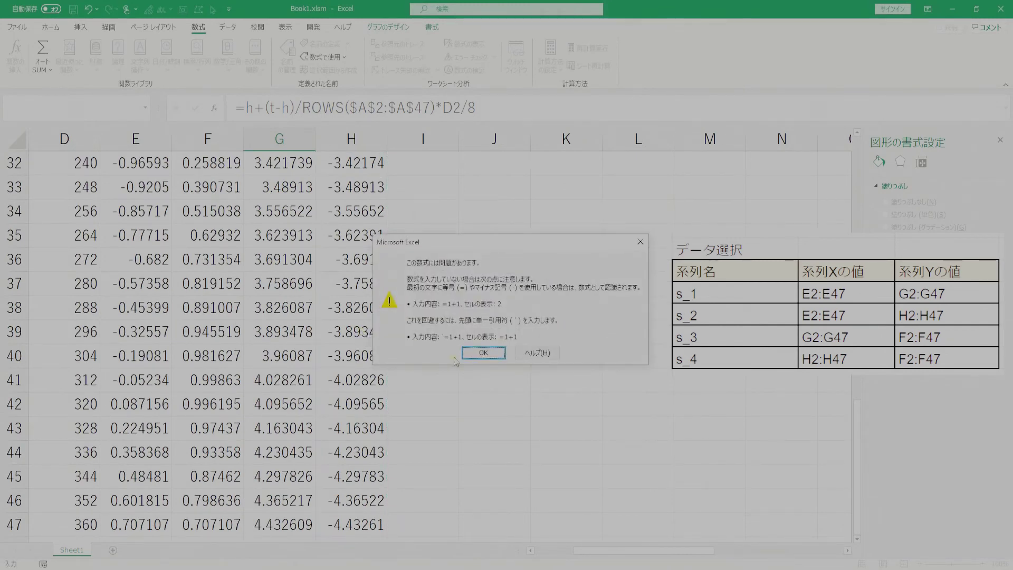
click(475, 355)
Re-enter the s_2 Y values as H2:H47 and apply the change to the chart.
drag(501, 330, 422, 330)
click(340, 285)
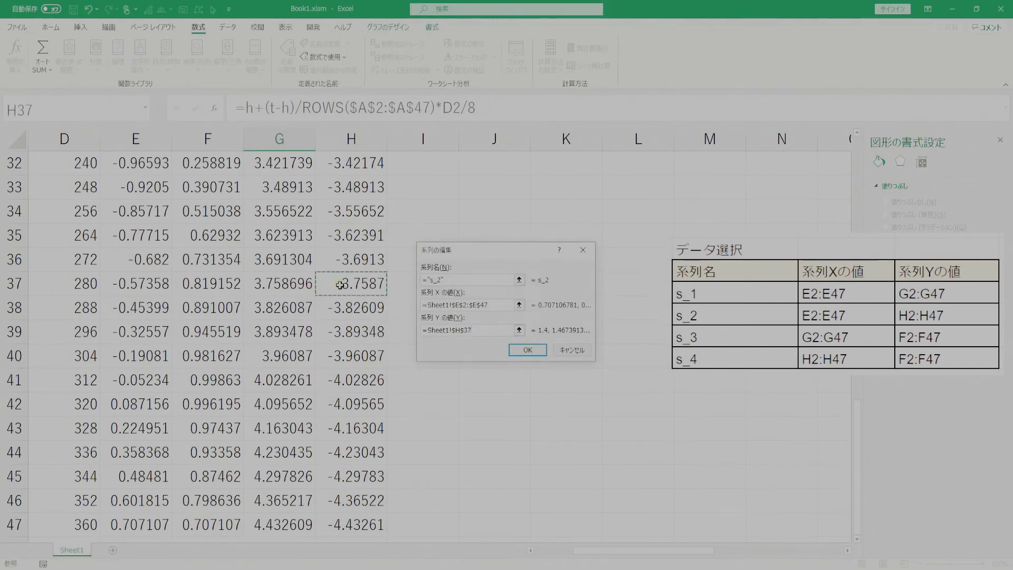
key(ctrl+Up)
key(ctrl+shift+Down)
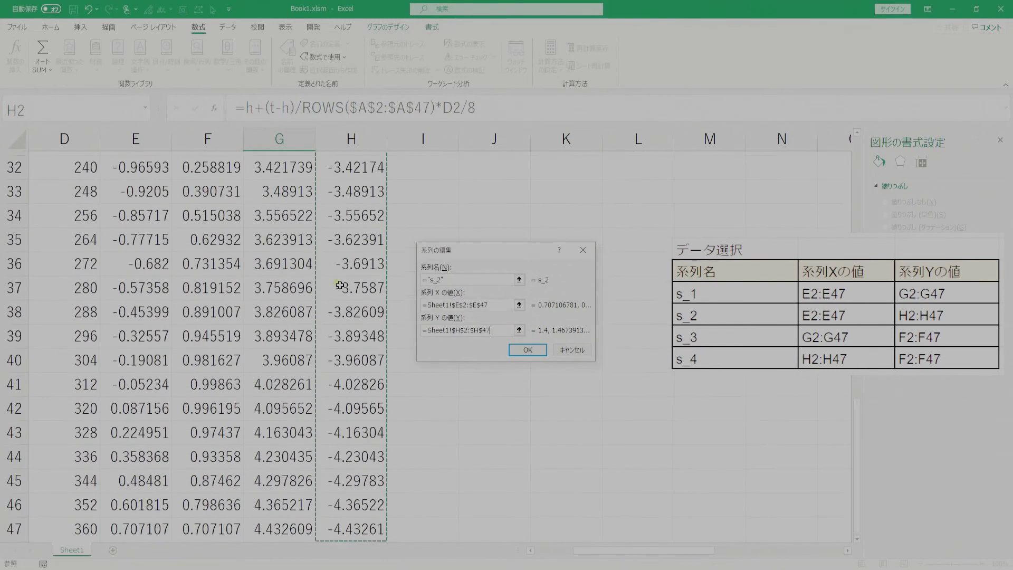
key(Return)
click(583, 380)
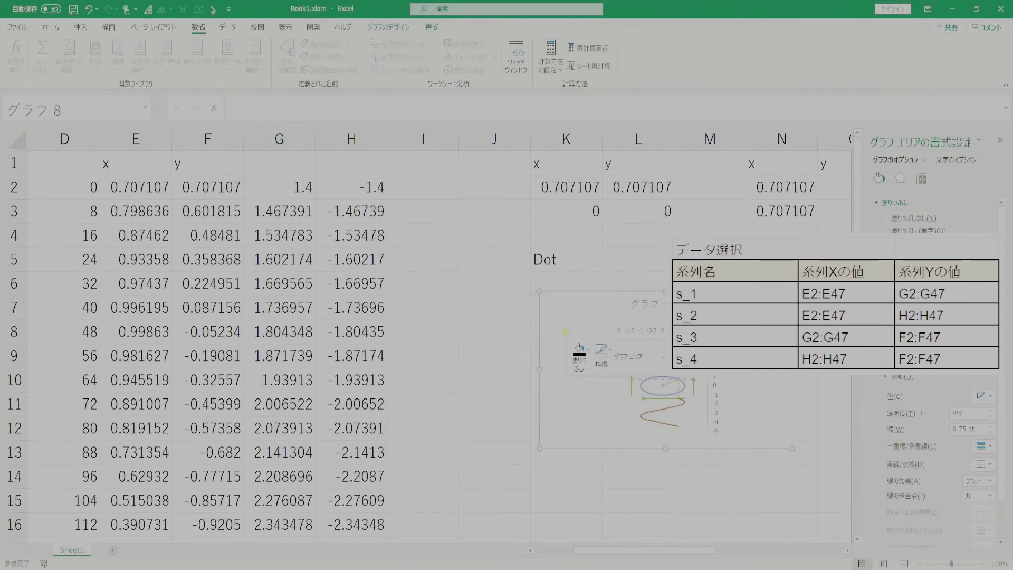
Add series s_3 with X values G2:G47 and Y values F2:F47.
right_click(570, 335)
click(618, 186)
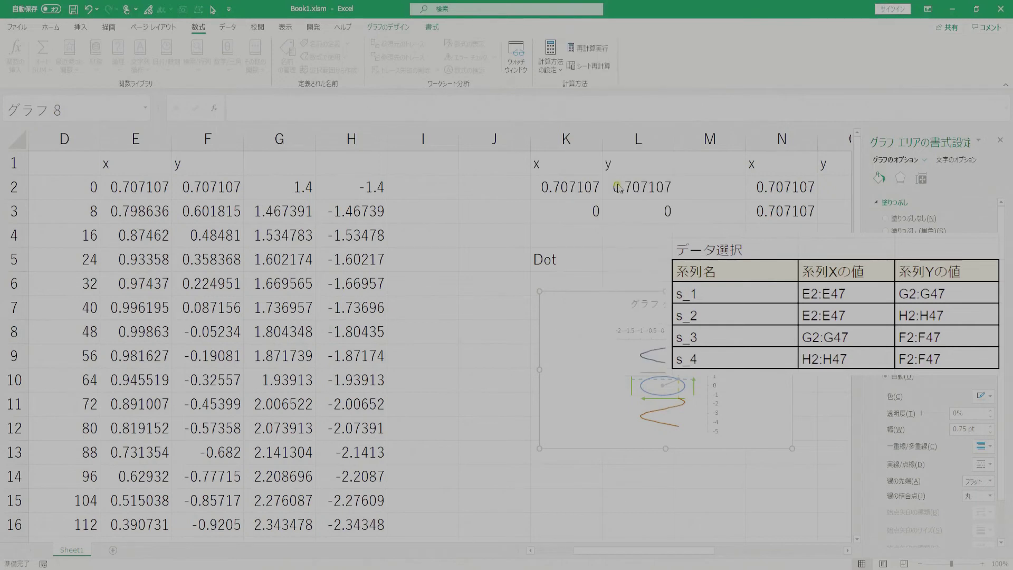
click(392, 297)
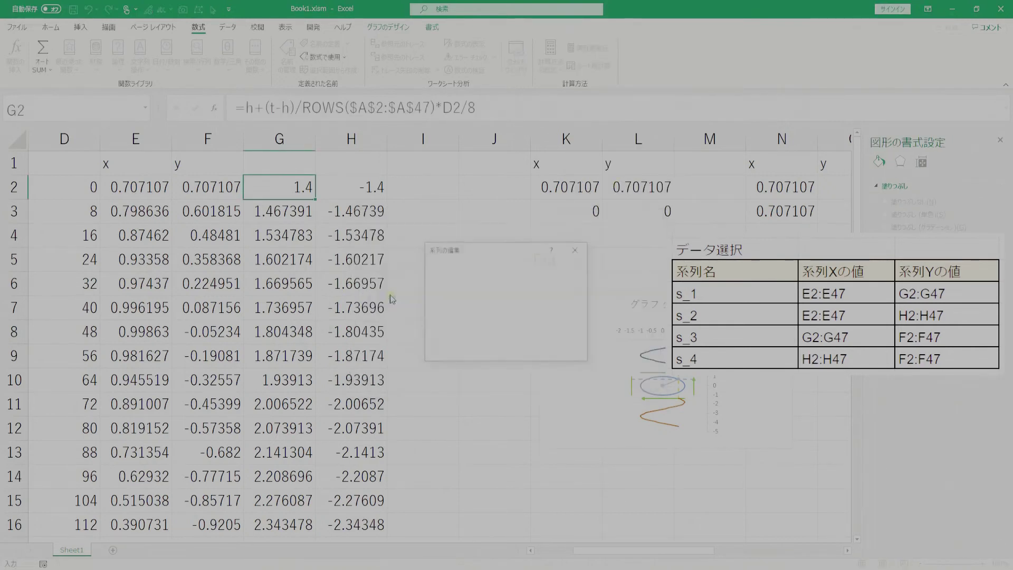
text(s_3)
click(442, 305)
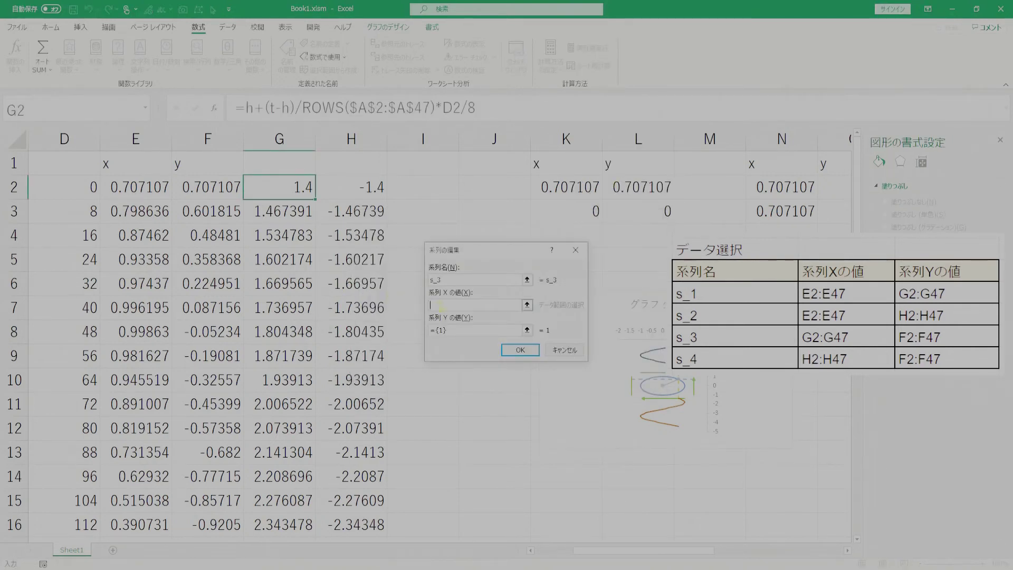
click(260, 184)
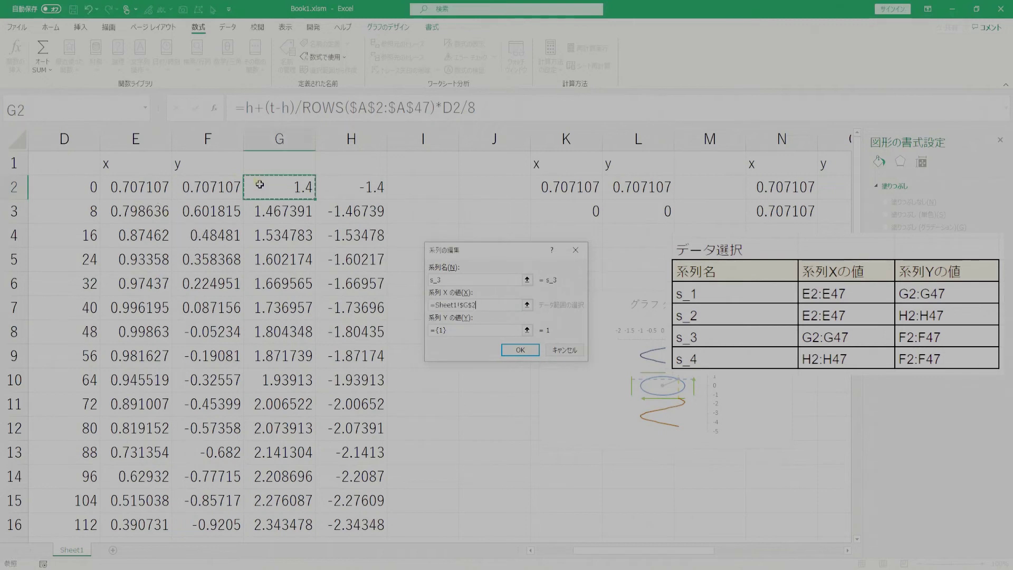
key(ctrl+shift+Down)
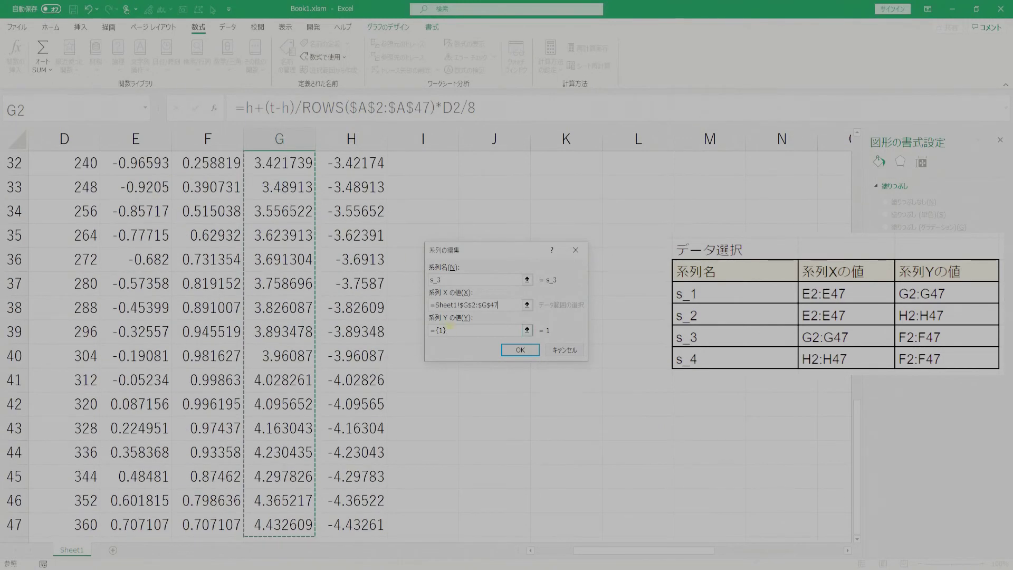
click(232, 274)
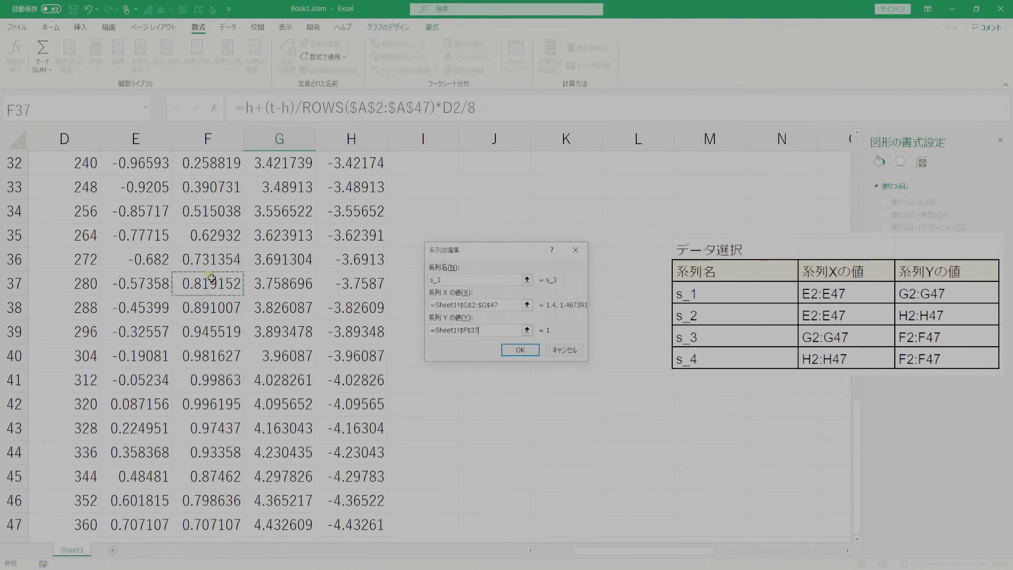
key(ctrl+Up)
key(Down)
key(ctrl+shift+Down)
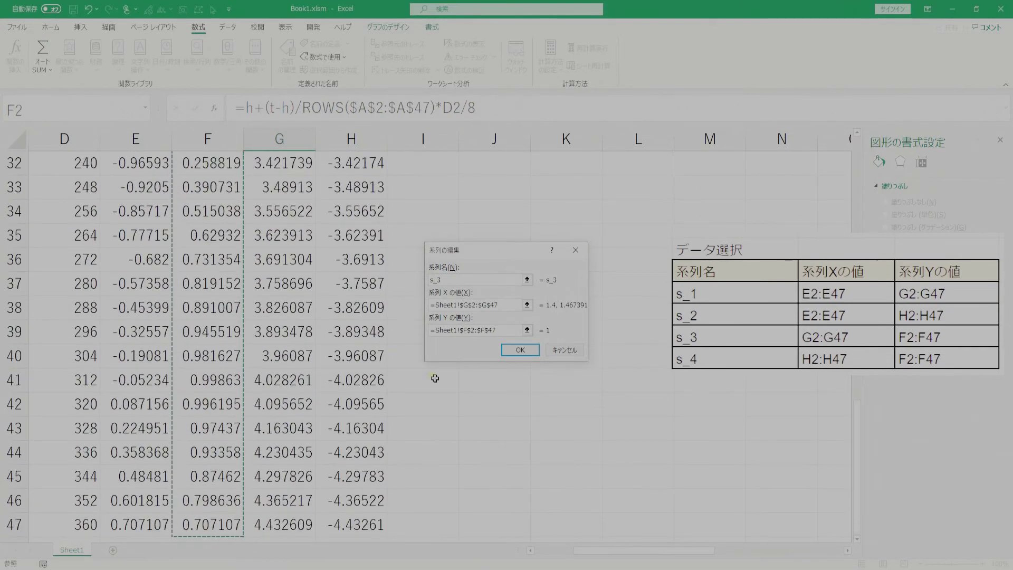
click(520, 351)
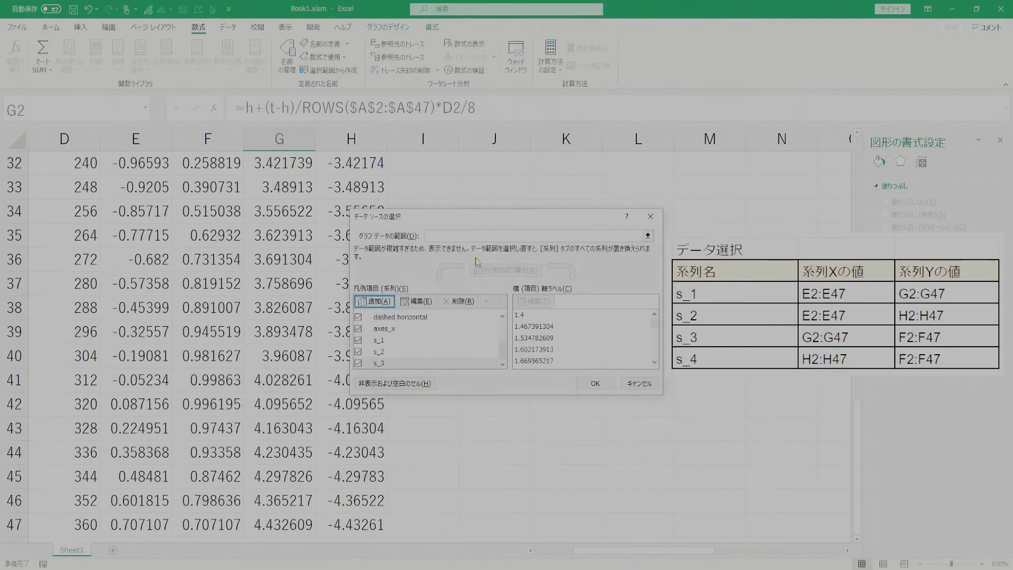
click(385, 299)
Name the new series s_4 and set its X values to Sheet1!$H$2:$H$47.
text(s_4)
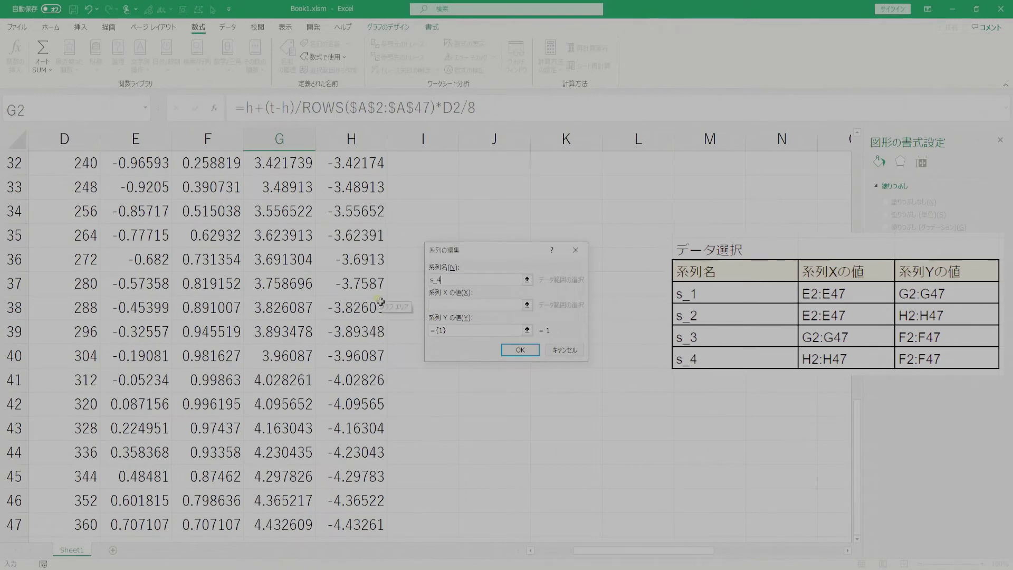
key(Return)
click(433, 301)
click(448, 305)
click(134, 199)
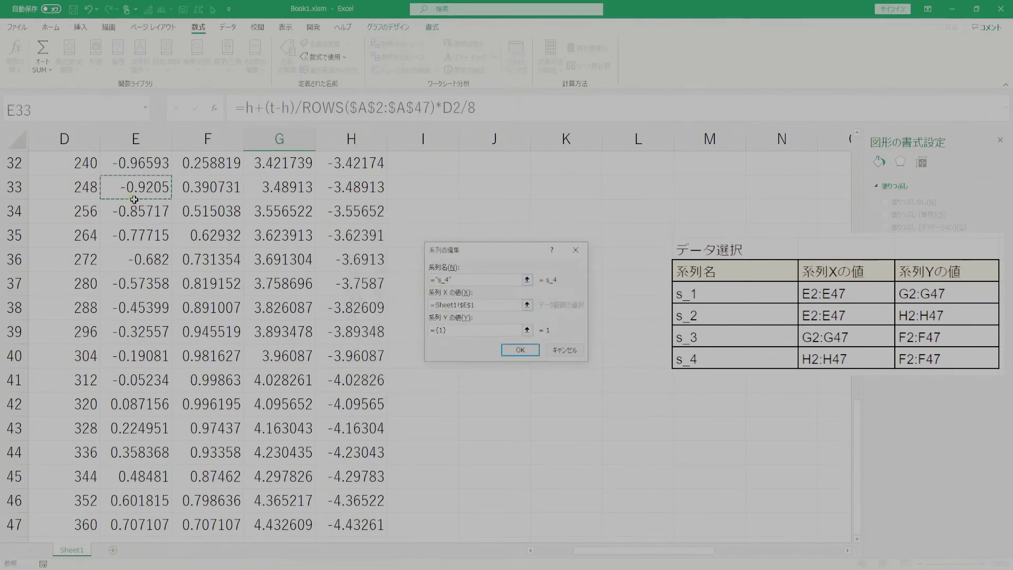
key(ctrl+Up)
key(Down)
key(Right)
key(Right)
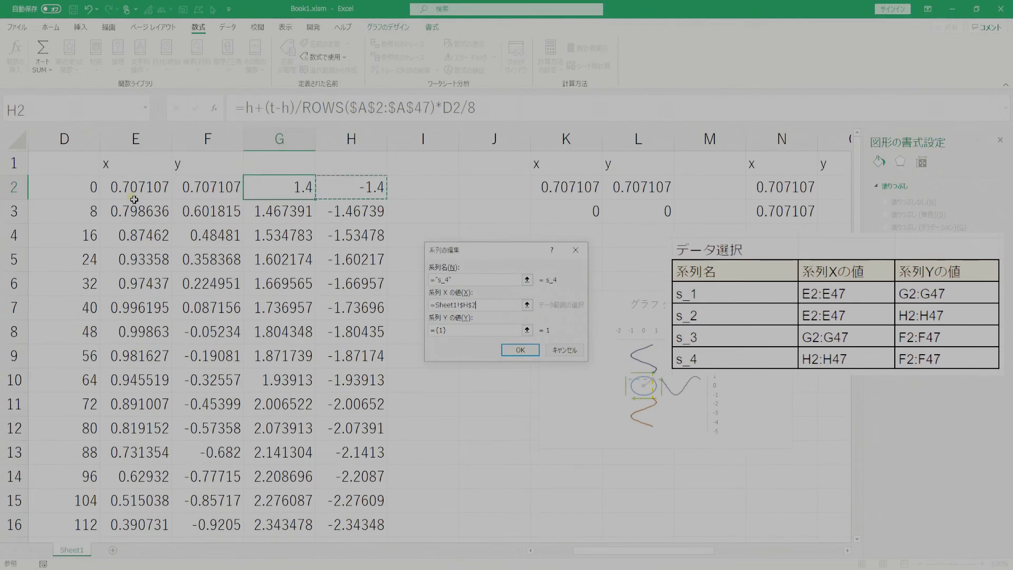
key(ctrl+shift+Down)
Set s_4's Y values to Sheet1!$F$2:$F$47 and apply the series to the chart.
click(453, 331)
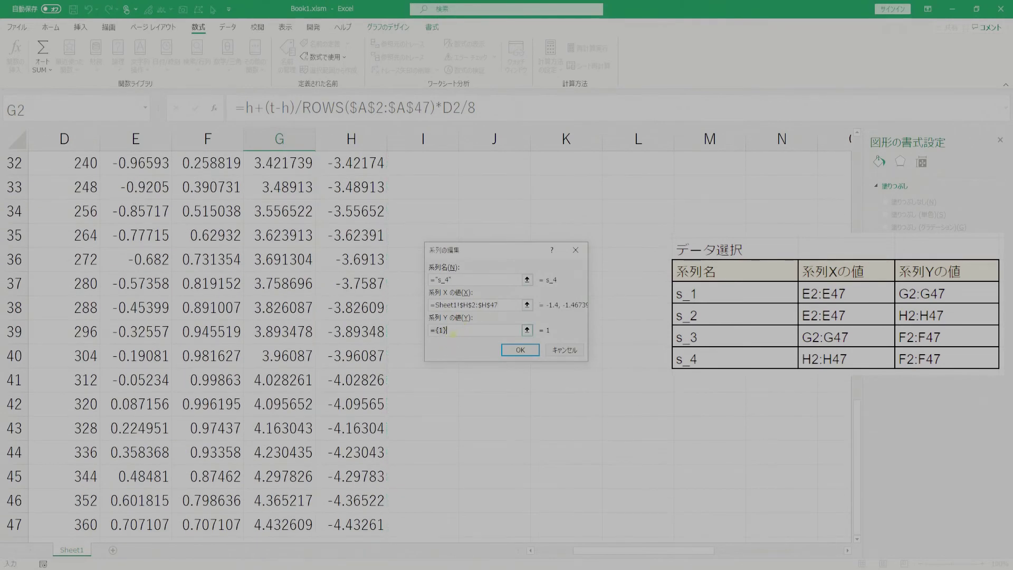
click(189, 291)
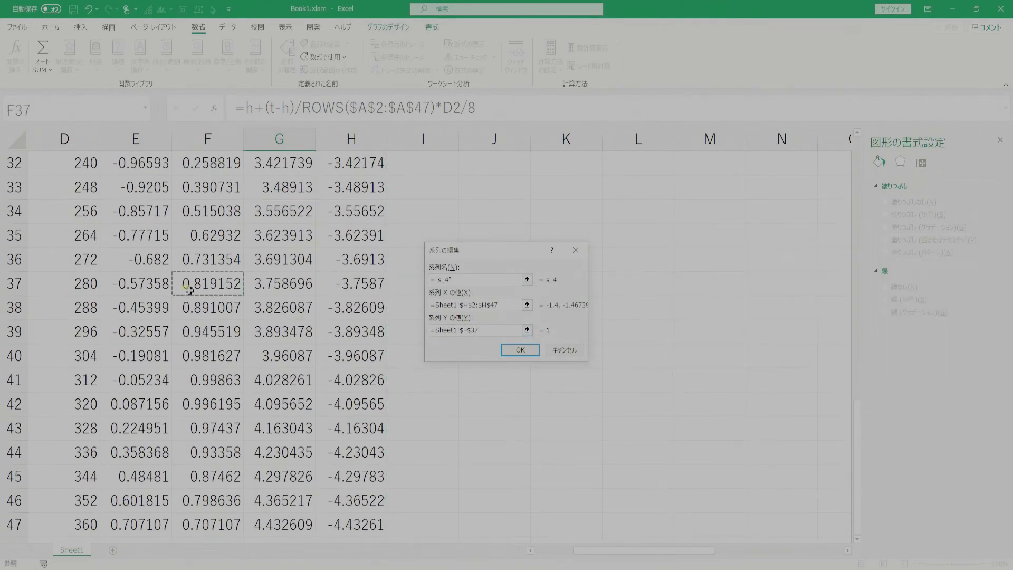
key(Up)
key(ctrl+Up)
key(Down)
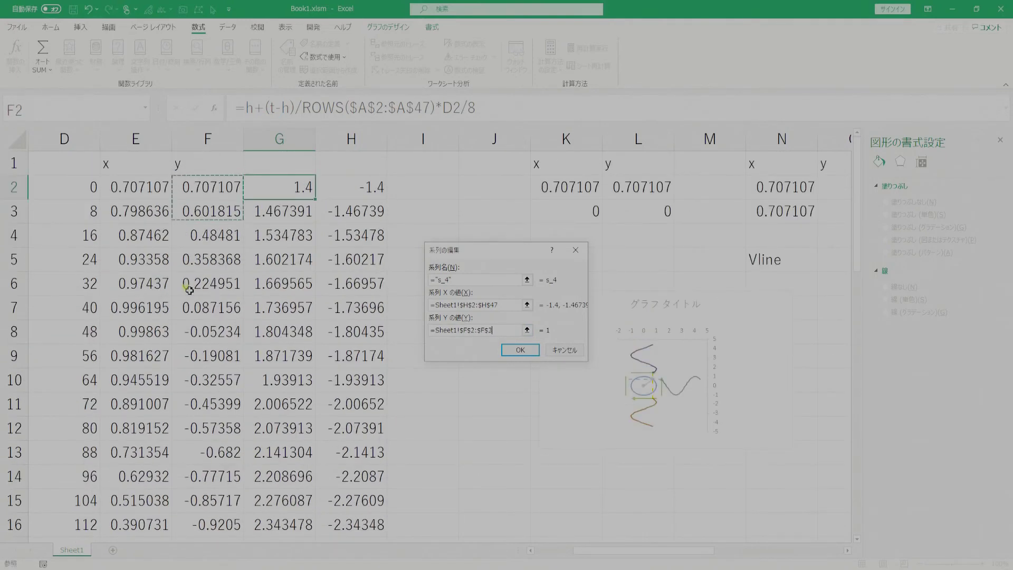
key(ctrl+shift+Down)
click(506, 350)
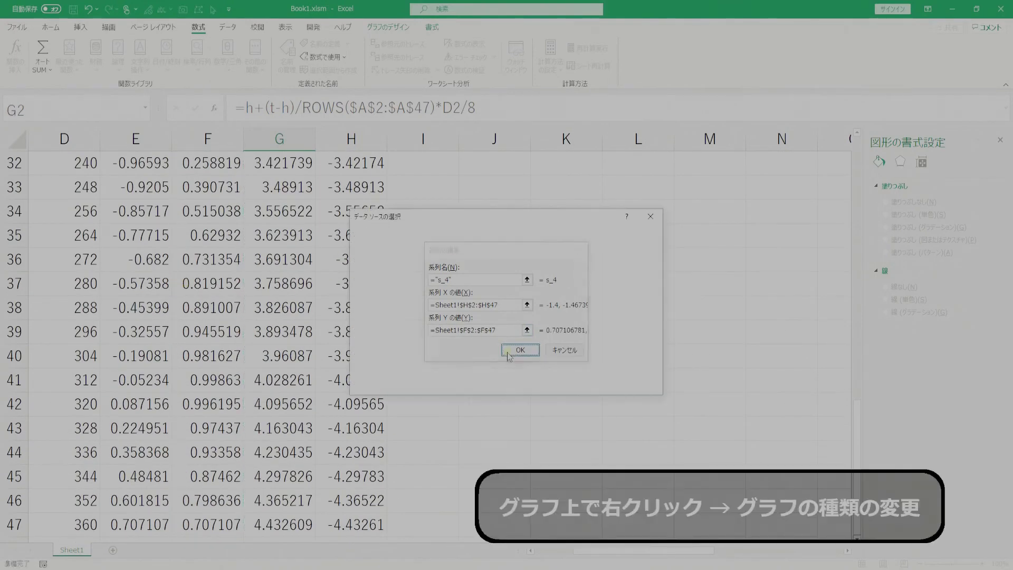
click(587, 390)
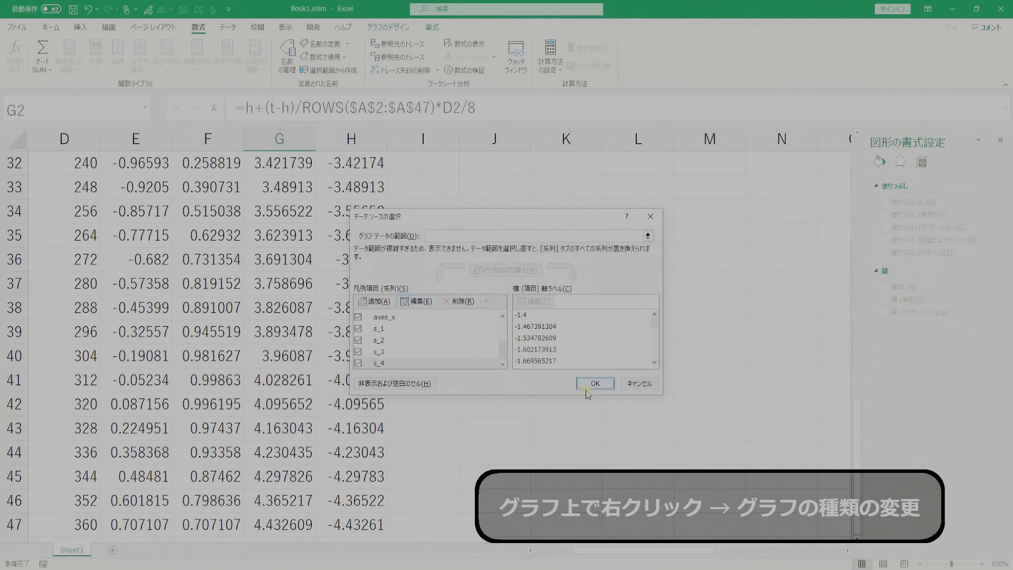
scroll(590, 396, up, 5)
scroll(591, 397, up, 5)
scroll(590, 397, up, 1)
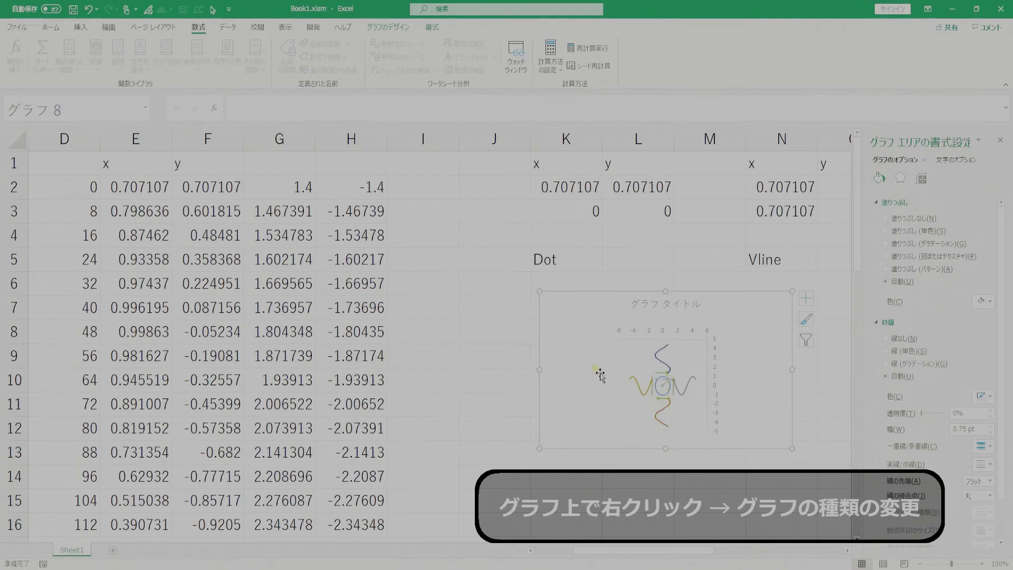
Bring up the Change Chart Type combo settings for the circle chart.
click(642, 380)
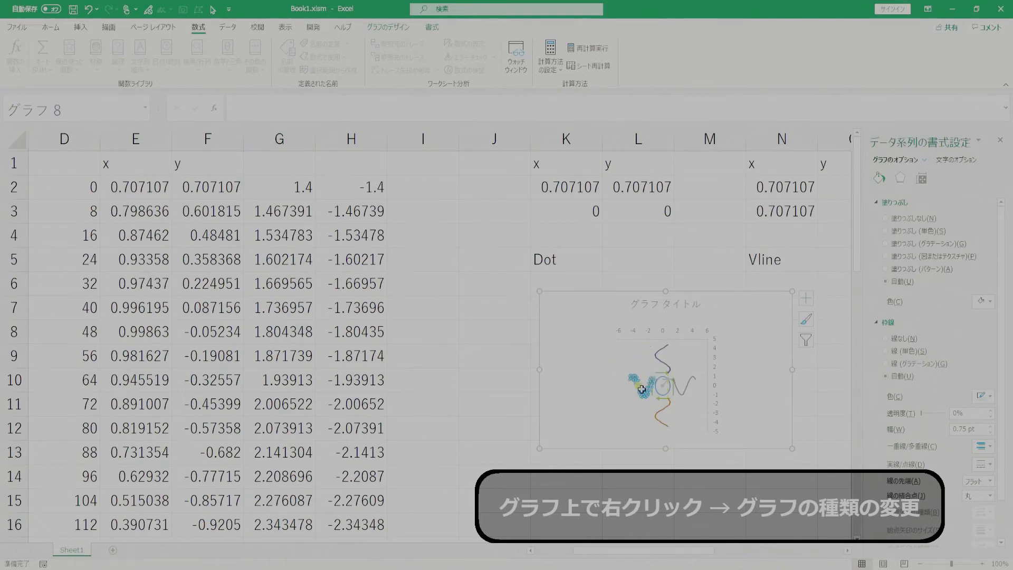
right_click(724, 331)
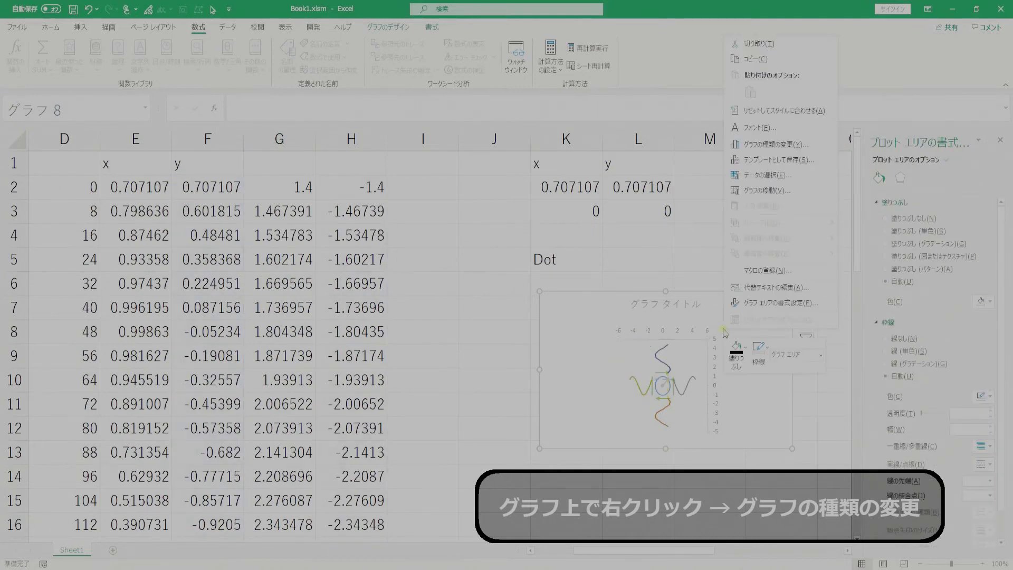
click(760, 144)
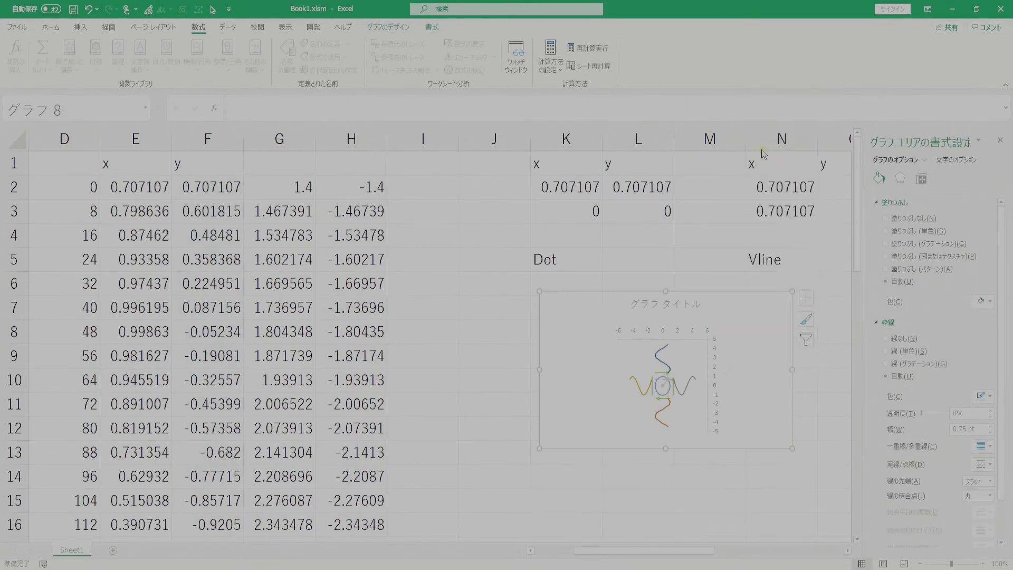
scroll(593, 378, down, 1)
scroll(593, 378, down, 1)
Set series s_1, s_2 and s_3 to 散布図 (平滑線) smooth-line scatter.
click(481, 373)
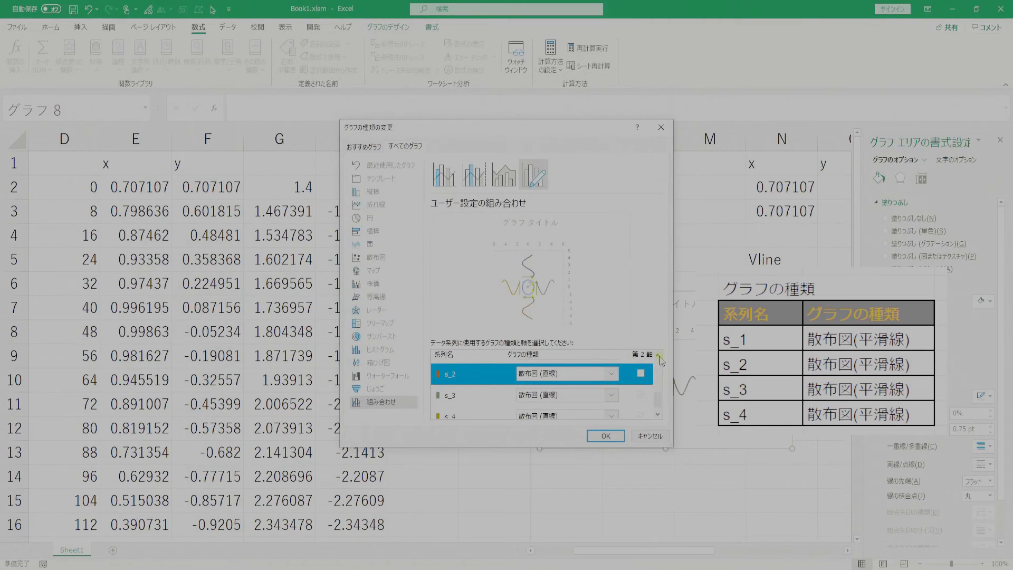
click(658, 355)
click(484, 368)
click(549, 368)
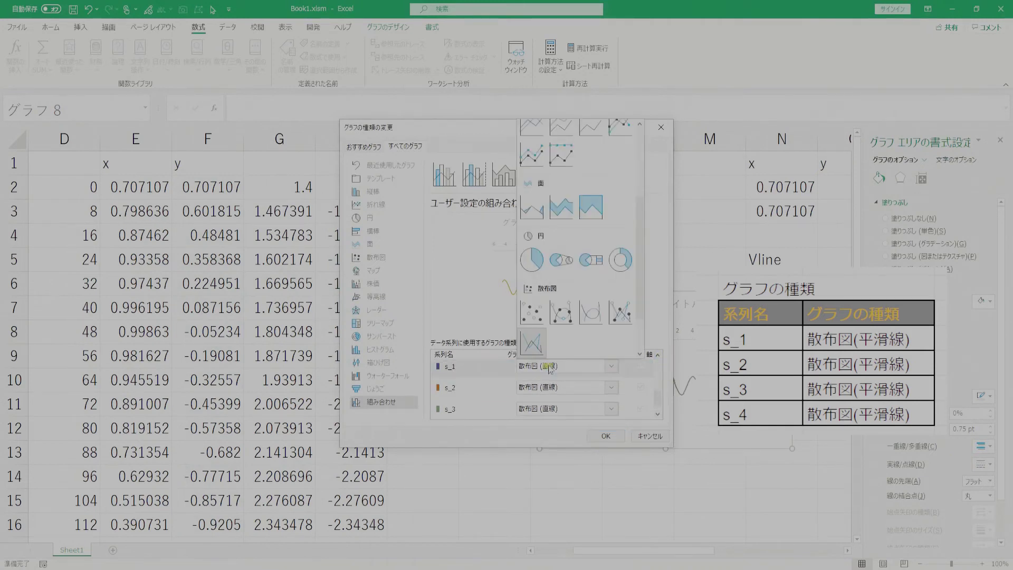
click(591, 313)
click(610, 387)
click(591, 334)
click(611, 409)
click(591, 354)
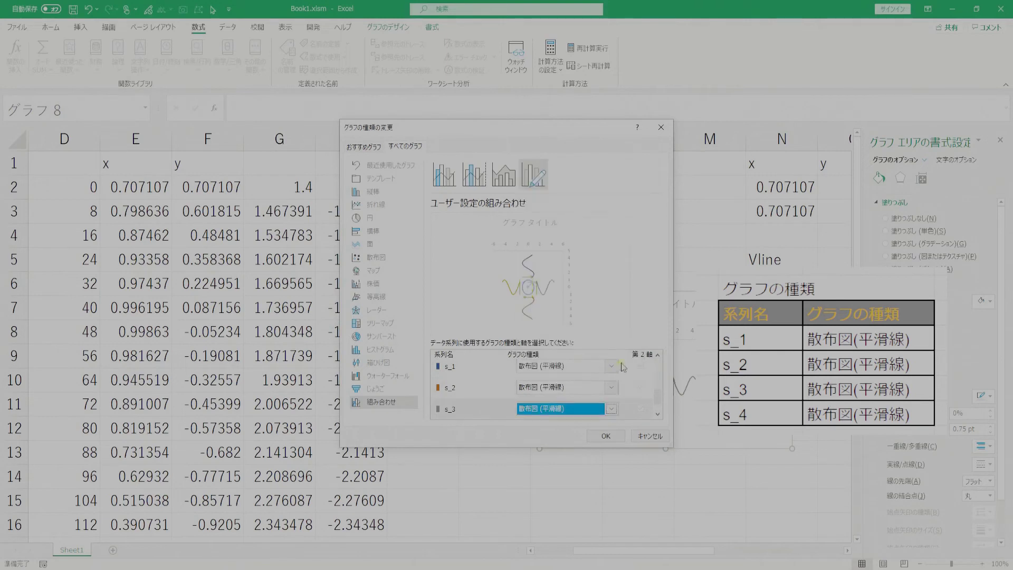
Make s_4 a smooth-line scatter too, confirm, and deselect the chart.
drag(660, 401, 659, 414)
click(611, 407)
click(591, 353)
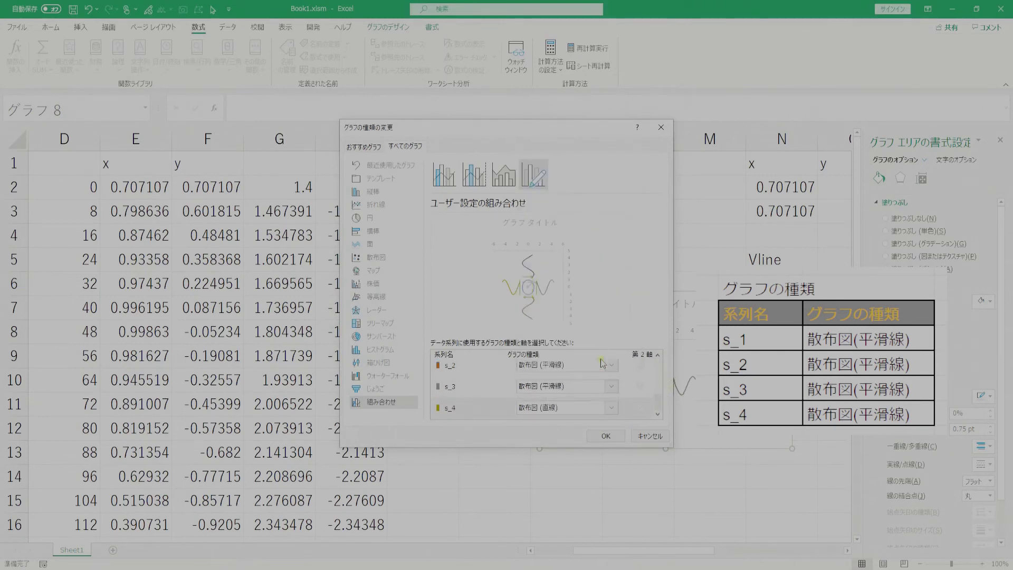
click(606, 435)
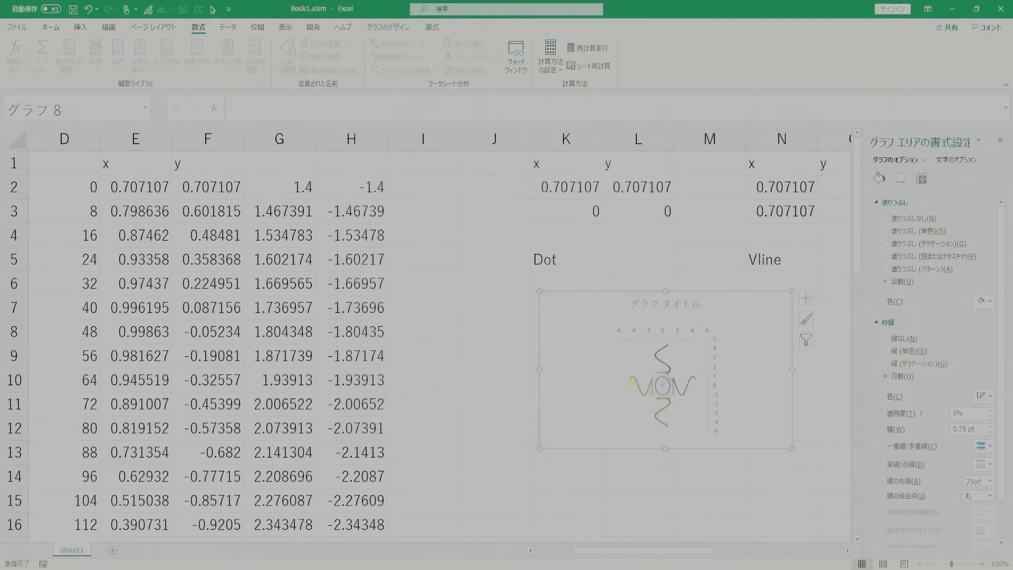
click(510, 335)
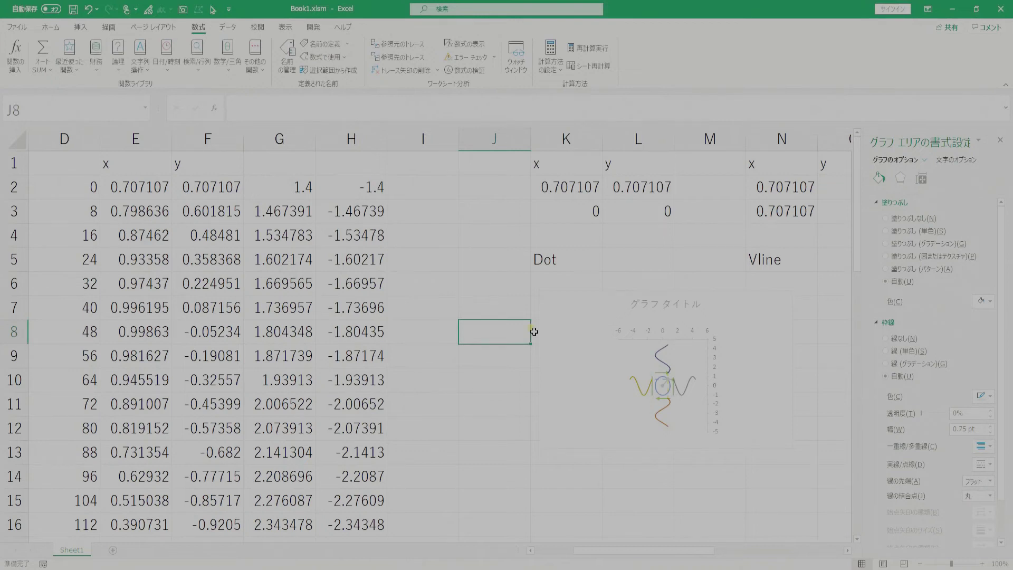
Copy the axis data in AE1:AF5 from the sinusoidal_motion.xlsm workbook.
click(502, 294)
key(alt+Tab)
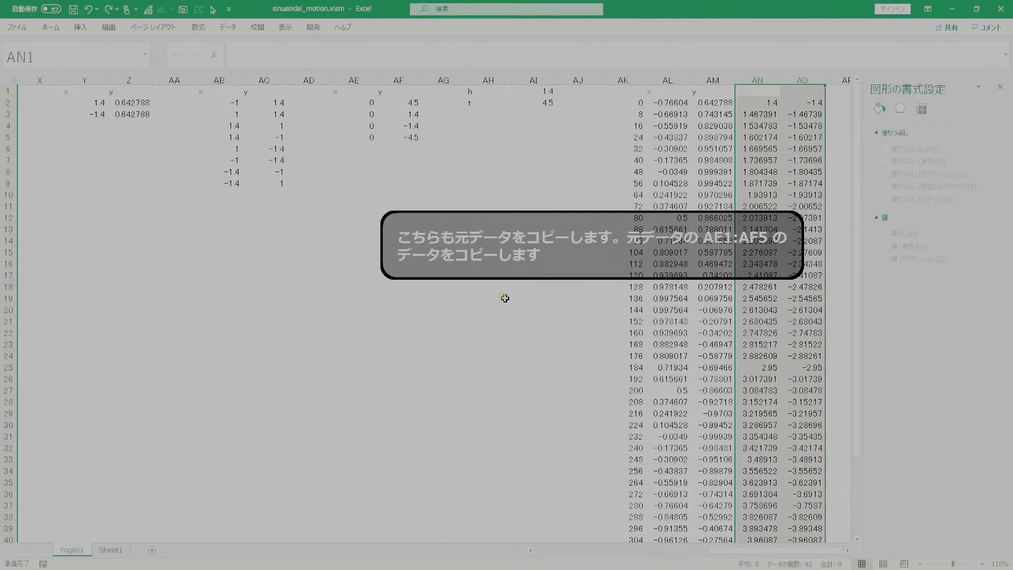
key(Left)
key(Left)
key(Left)
key(Left)
key(Left)
key(Left)
key(Left)
key(Left)
key(Left)
key(Left)
key(Left)
key(Right)
key(Right)
key(Right)
key(Right)
key(Right)
key(shift+Right)
key(shift+Down)
key(shift+Down)
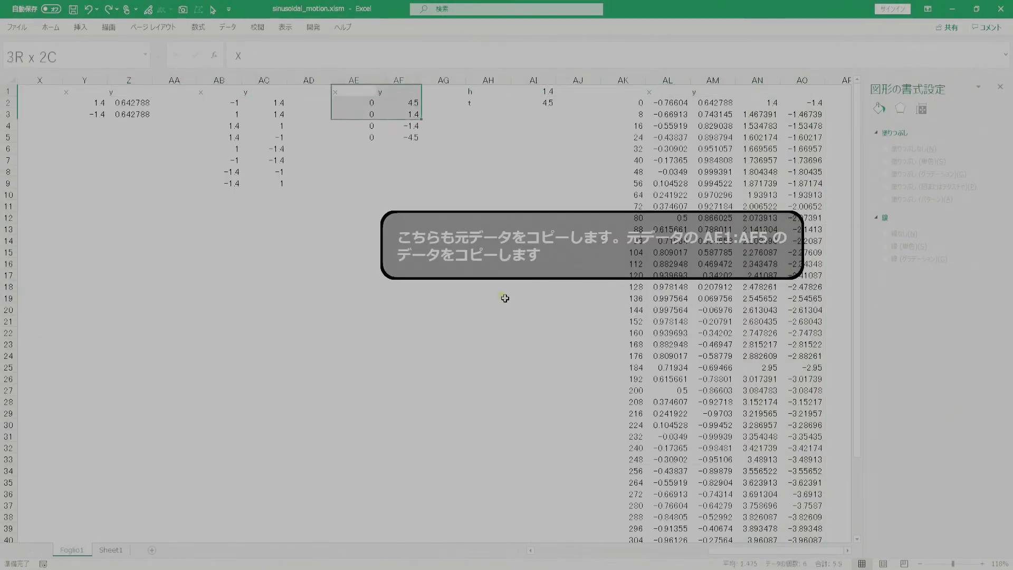
key(shift+Down)
key(shift+Down)
key(ctrl+c)
Paste it into Book1's Z1:AA5, answering はい to the name-conflict prompt.
key(alt+Tab)
key(ctrl+v)
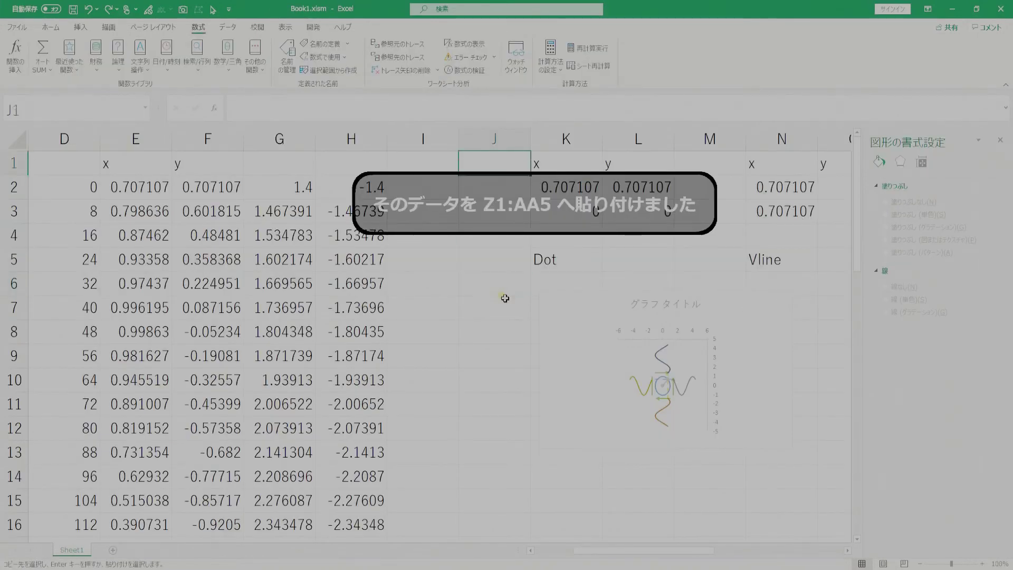
key(ctrl+Left)
key(Right)
key(Right)
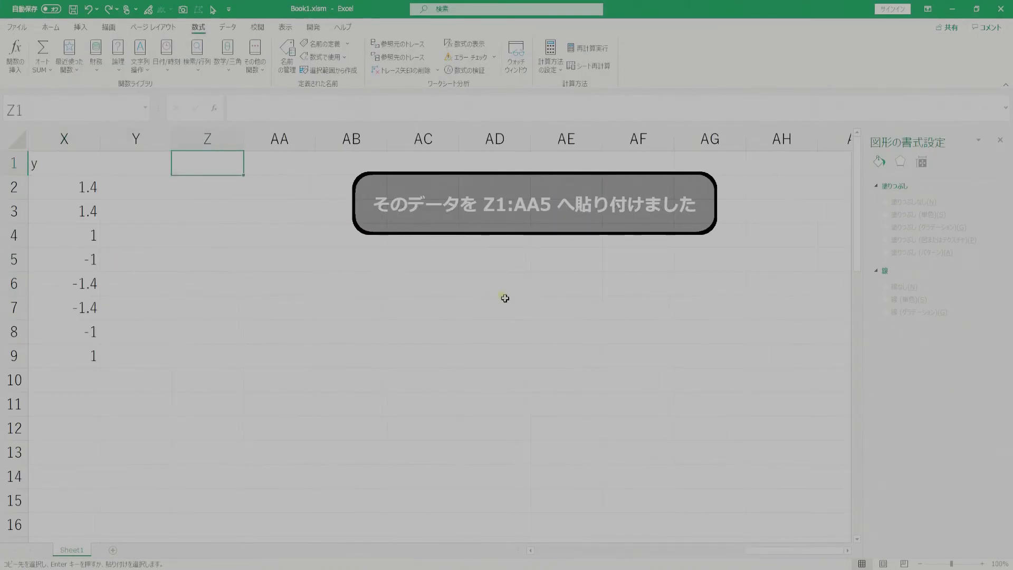
key(shift+Right)
key(shift+Down)
key(shift+Down)
key(shift+Down)
key(ctrl+v)
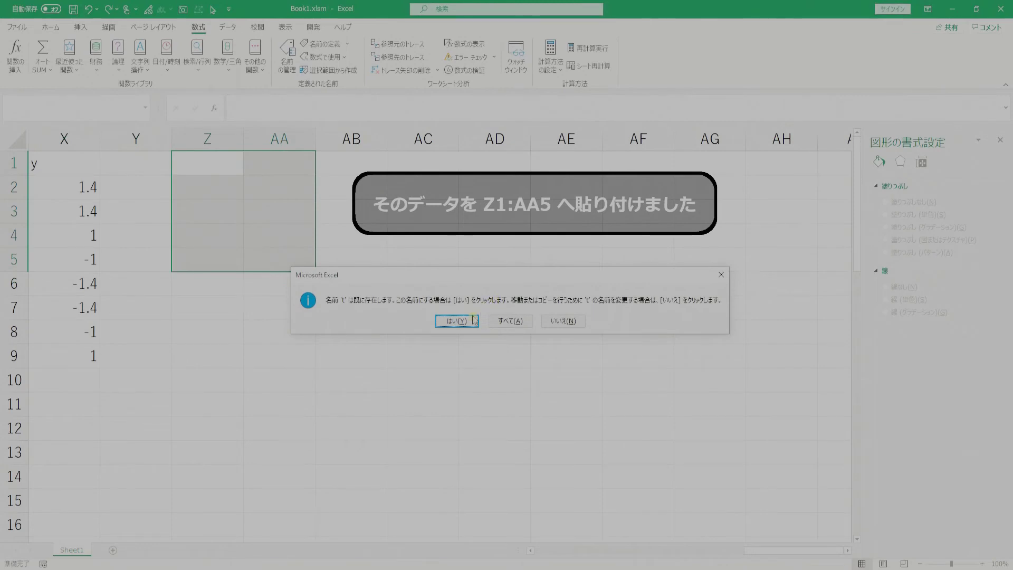
click(470, 320)
click(276, 224)
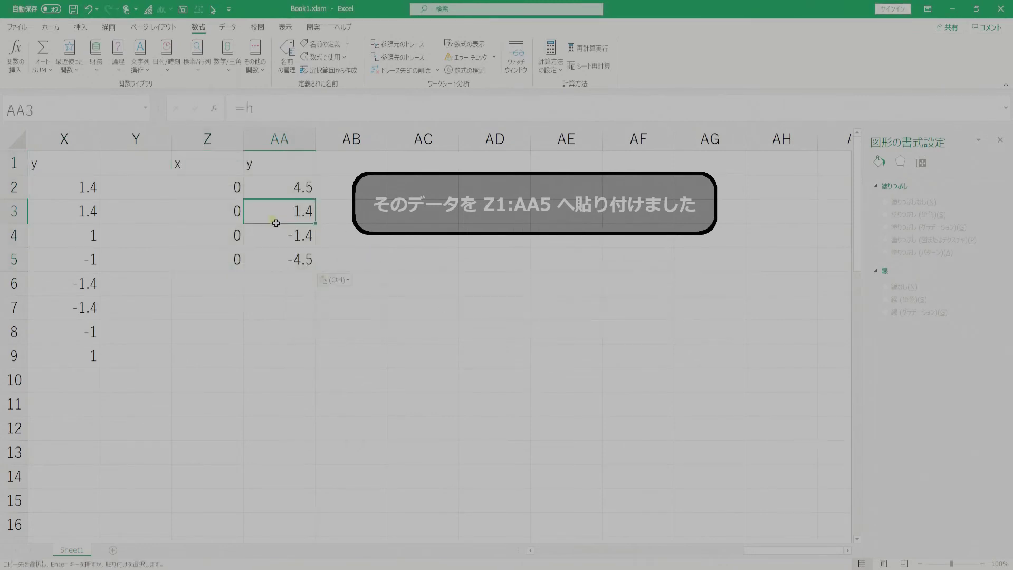
key(Left)
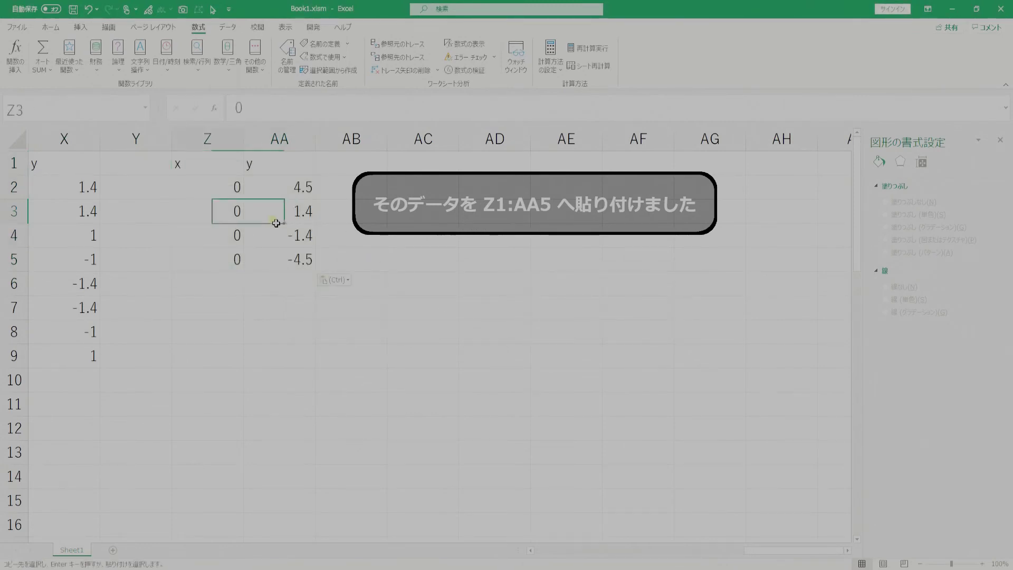
key(Left)
key(Left)
key(Left)
key(Left)
key(Left)
key(Left)
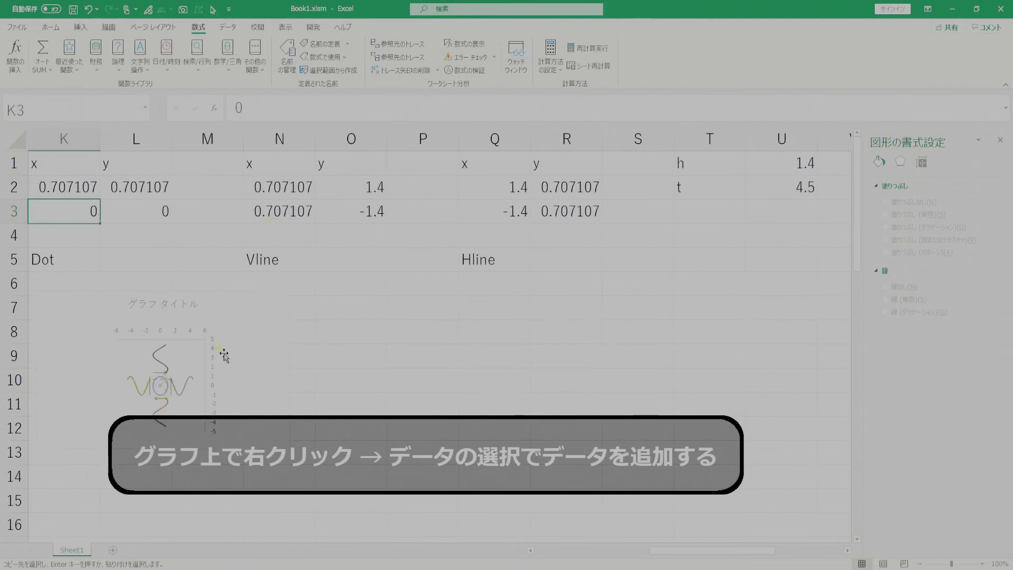
Add chart series Axes_y_1 with X values Z2:Z5 and Y values AA2:AA5.
right_click(224, 355)
click(284, 219)
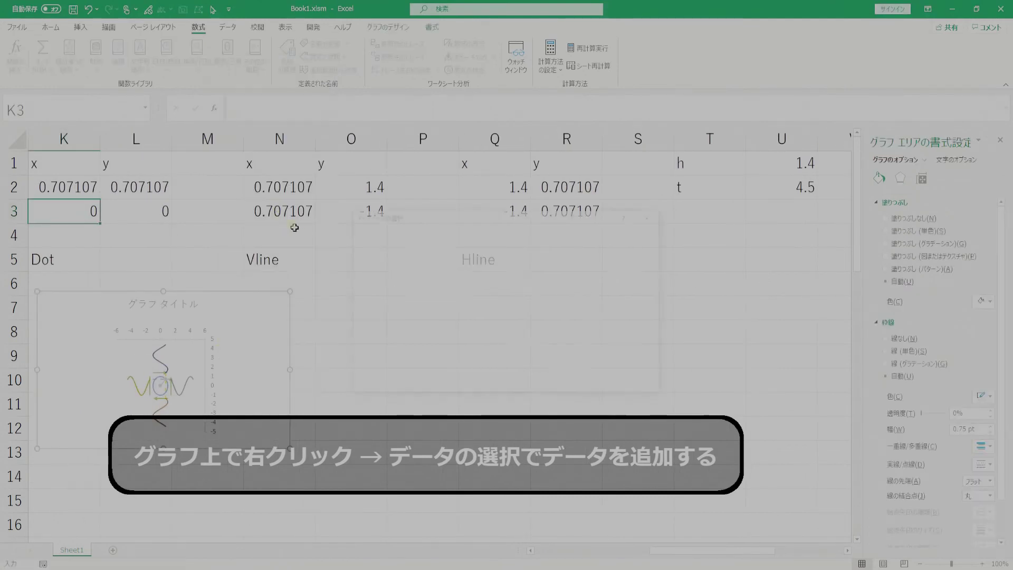
click(376, 302)
text(Axes_y_1)
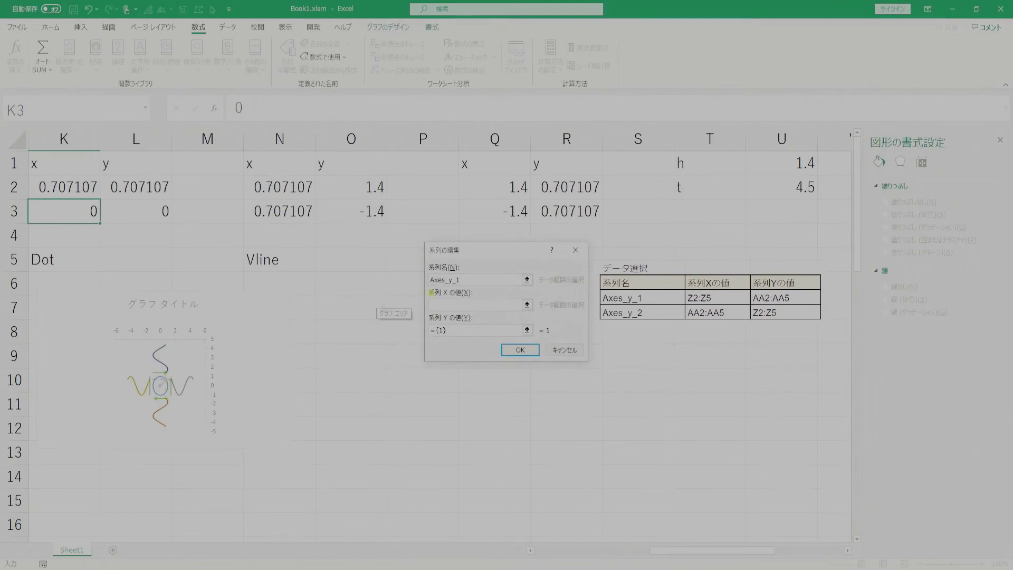
key(Tab)
click(524, 188)
key(Up)
key(Right)
key(Right)
key(Right)
key(Right)
key(Right)
key(Right)
key(Right)
key(Right)
key(Right)
key(ctrl+Right)
key(Left)
key(Down)
key(ctrl+Left)
key(Left)
key(shift+Down)
key(shift+Down)
key(shift+Down)
click(482, 331)
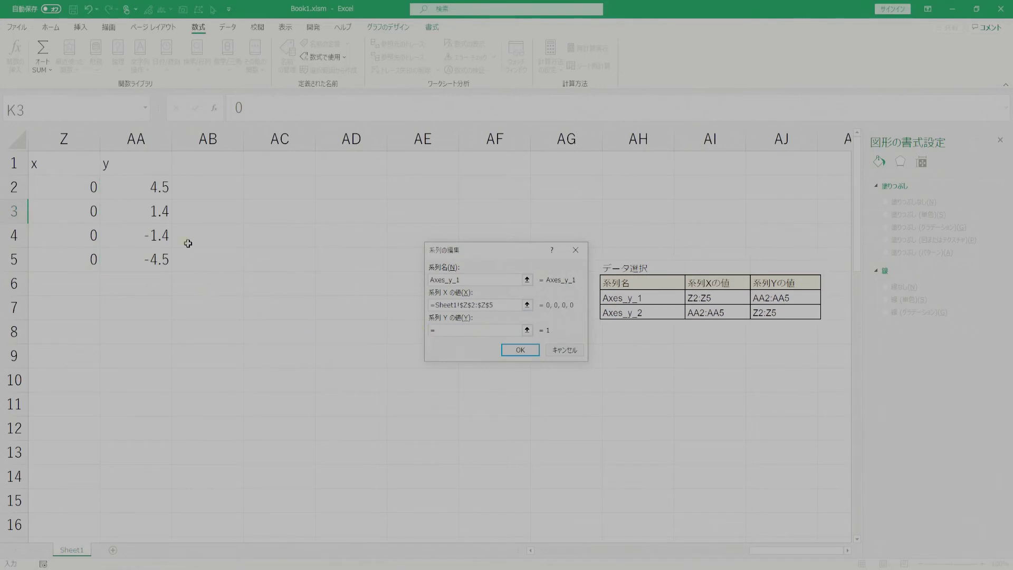
drag(158, 189, 153, 261)
key(Return)
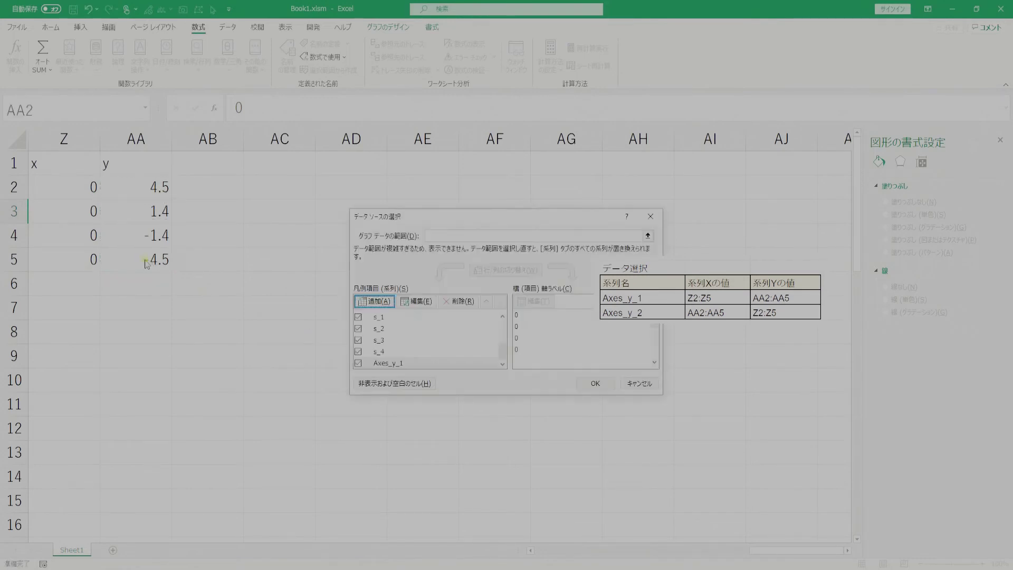
Add series Axes_y_2 with X values AA2:AA5 and Y values Z2:Z5, and apply.
click(374, 302)
text(Axes_y_2)
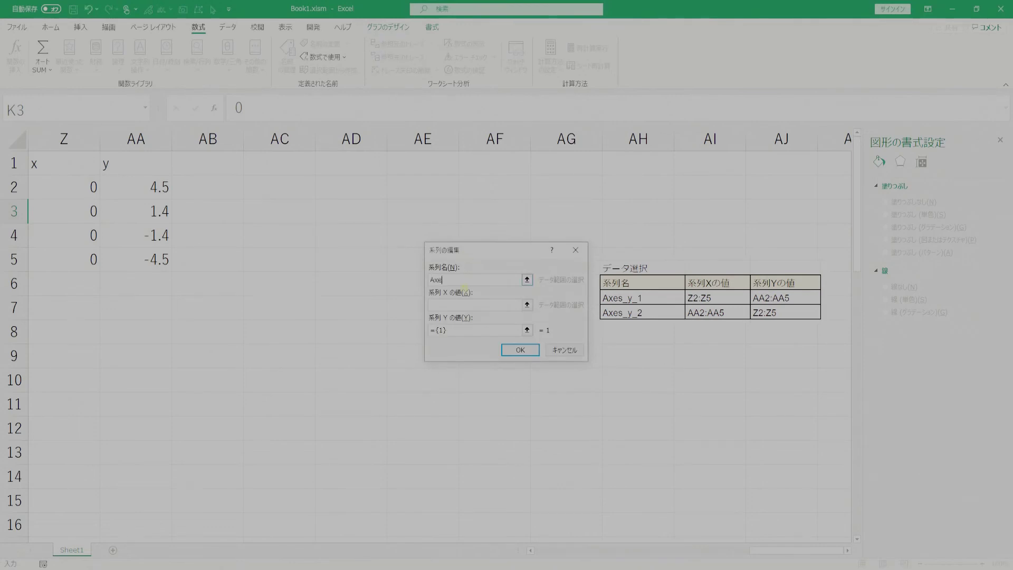
click(443, 308)
drag(150, 187, 143, 262)
click(449, 331)
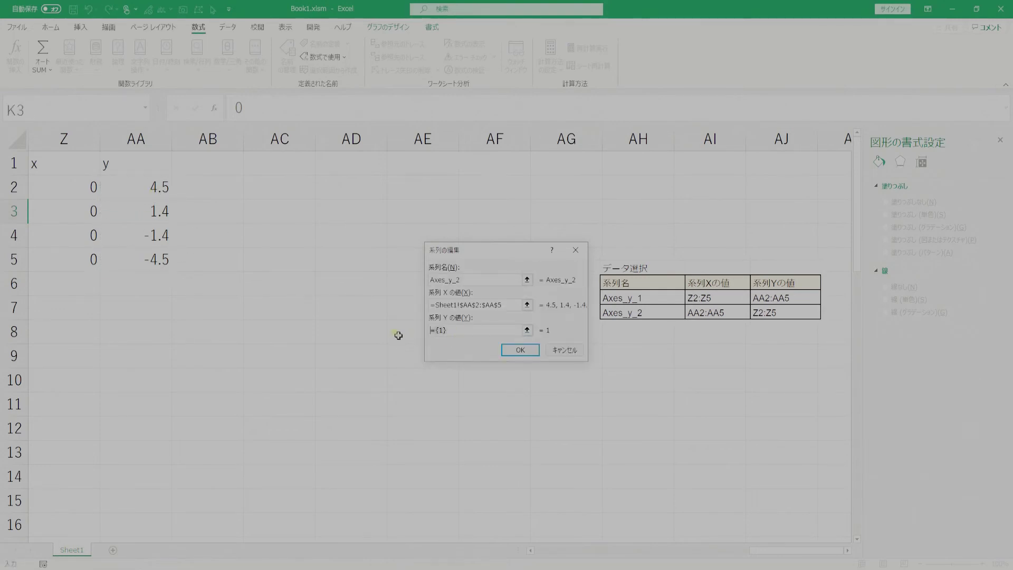
drag(103, 198, 92, 264)
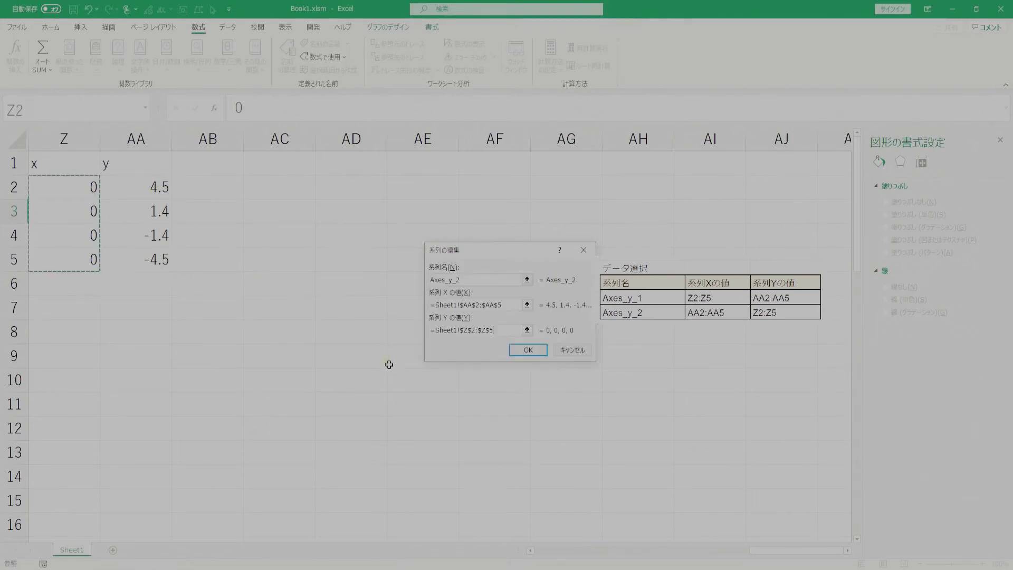
click(521, 350)
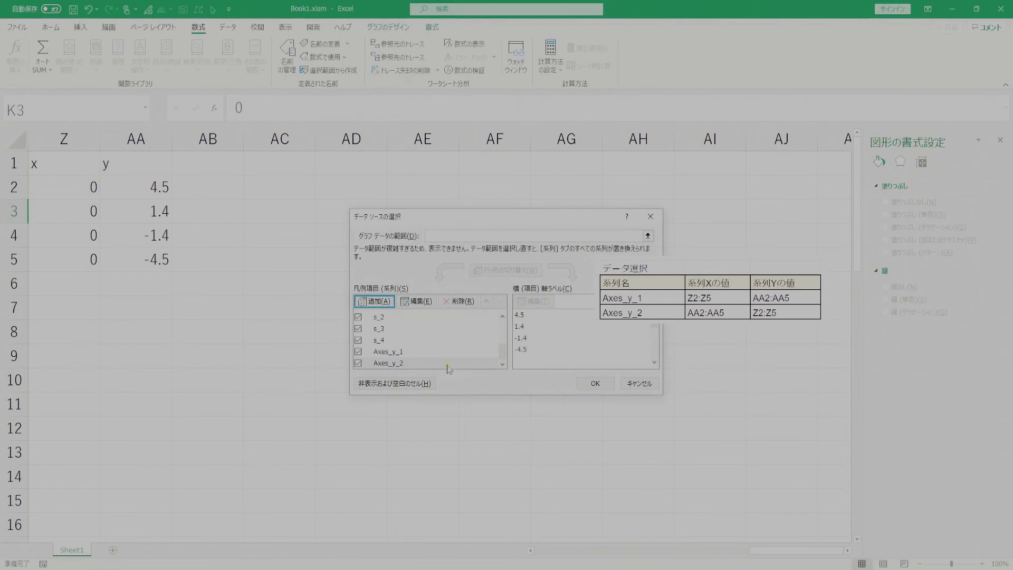
click(592, 384)
Label the pasted axis data Axes_y in cell Z7.
click(288, 388)
key(Left)
key(Left)
key(Left)
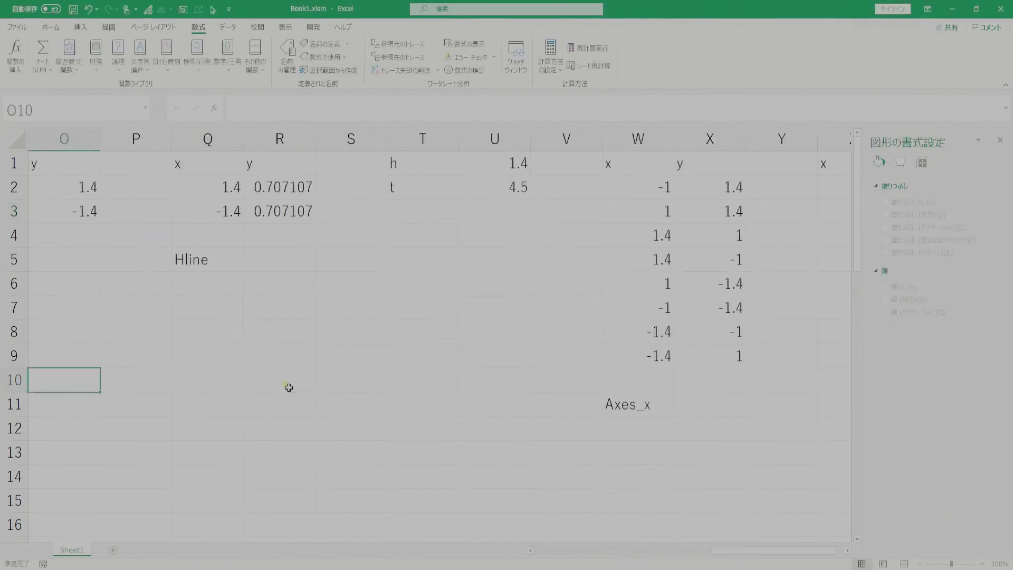
key(Left)
key(Left)
key(Left)
key(Right)
key(Right)
key(Right)
key(Right)
key(Right)
key(Right)
key(Right)
key(Up)
key(Up)
key(Up)
key(Left)
key(Left)
key(Left)
key(Up)
key(Right)
key(Right)
key(Down)
text(Ax)
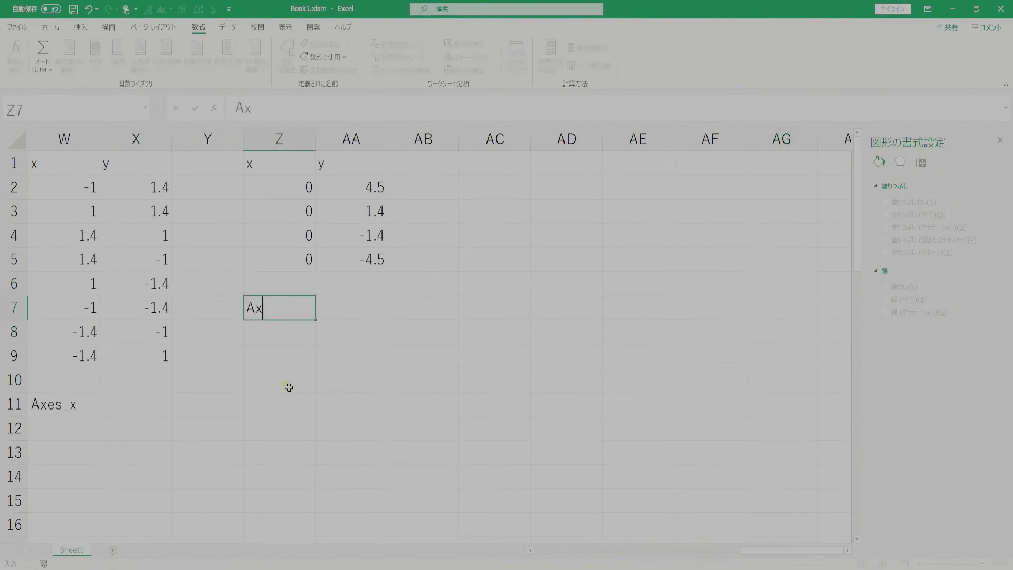
key(Return)
key(Down)
key(Down)
key(Down)
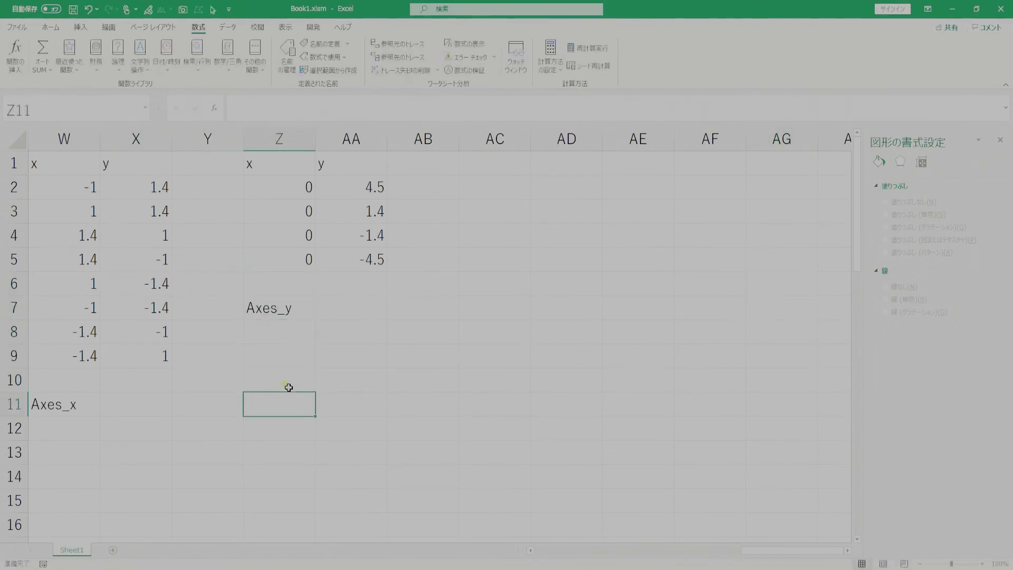
key(Left)
key(Left)
key(Left)
key(Left)
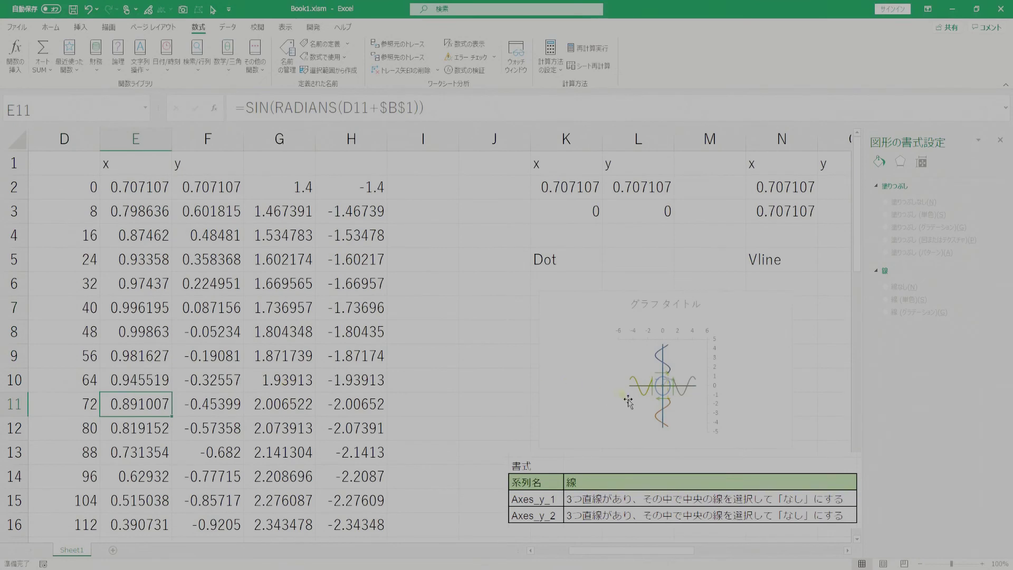
click(659, 391)
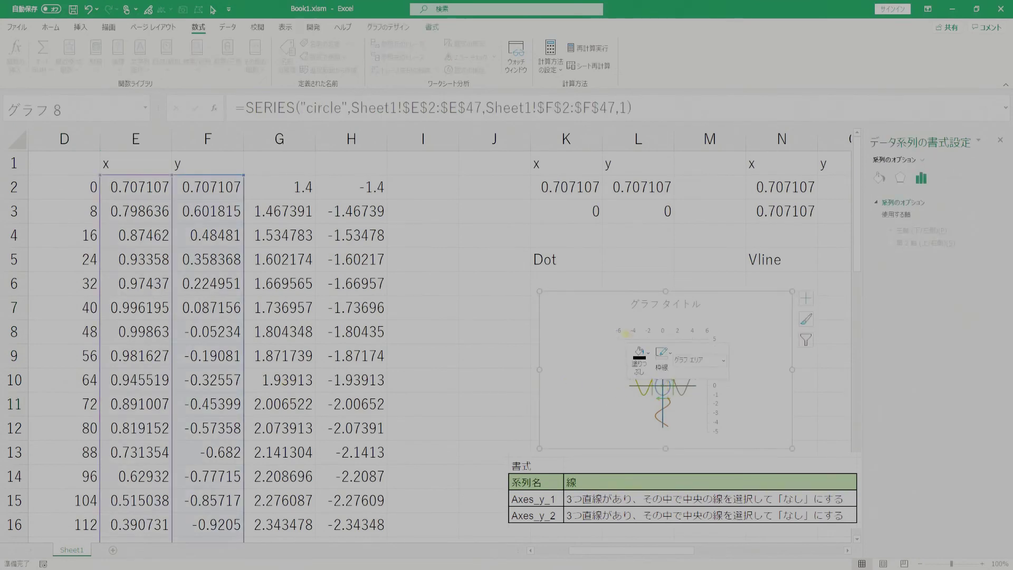
Zoom the sheet in on the chart around the axes series.
right_click(629, 340)
click(631, 378)
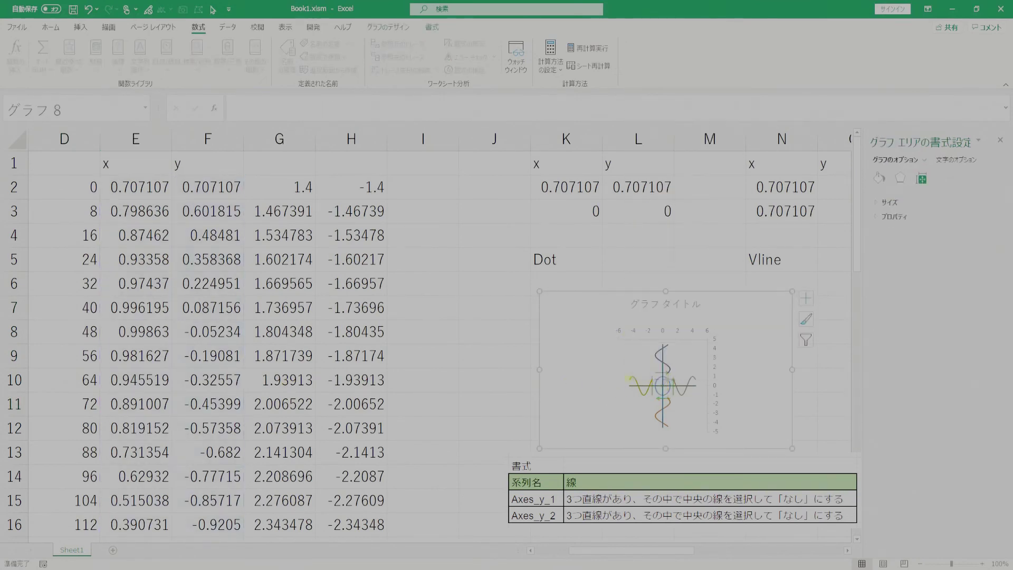
right_click(634, 391)
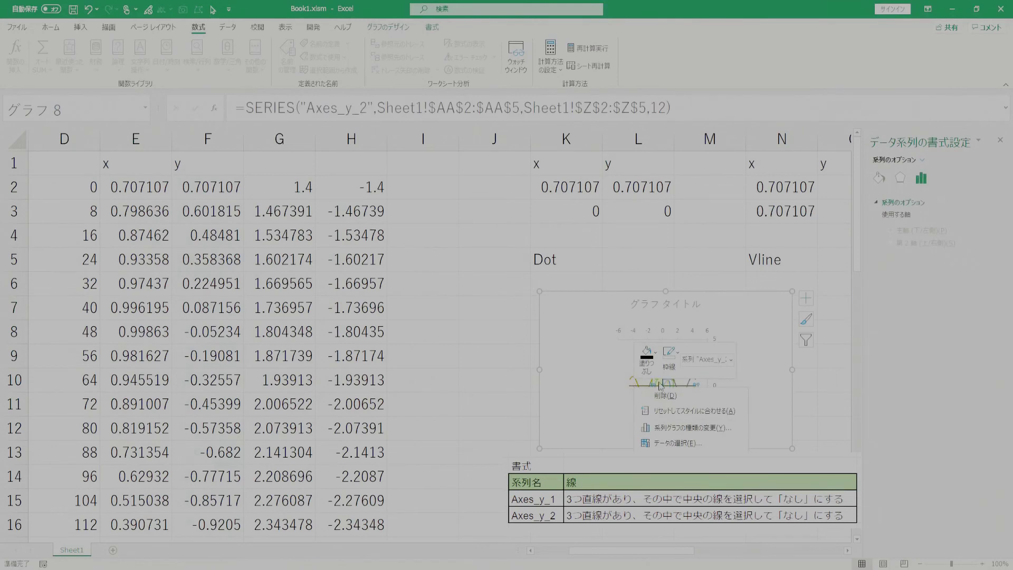
click(657, 389)
right_click(655, 392)
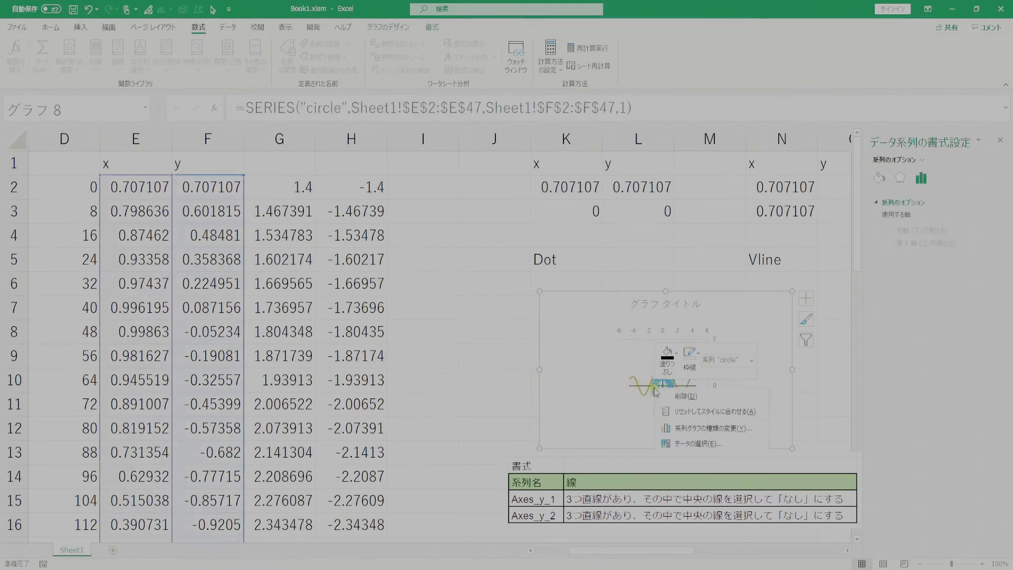
click(982, 564)
click(983, 563)
click(982, 563)
click(983, 563)
click(983, 563)
click(982, 564)
drag(956, 563, 964, 564)
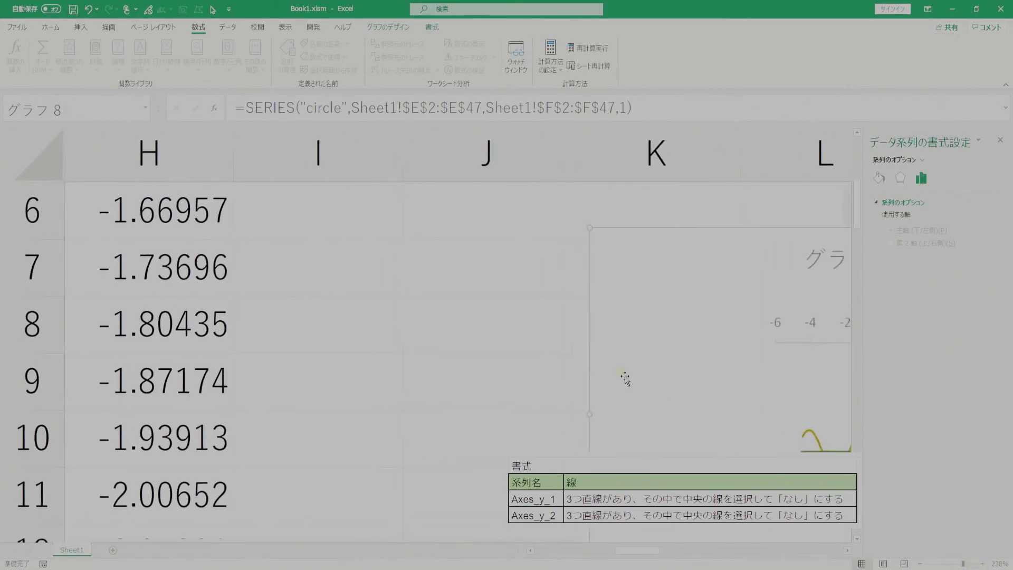
drag(631, 550, 652, 554)
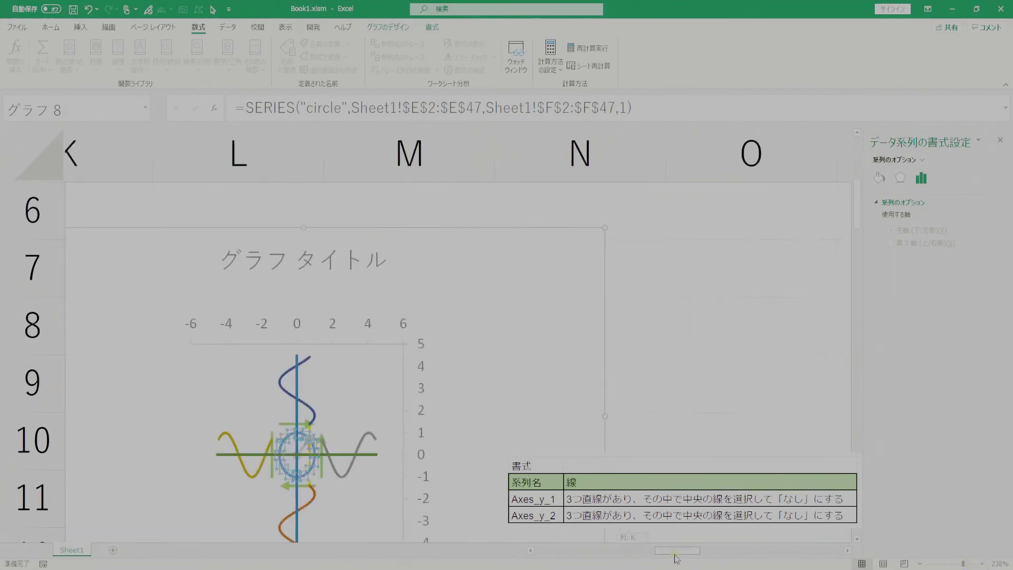
Show Fill & Line settings for Axes_y_2, try No line, then undo it.
right_click(525, 448)
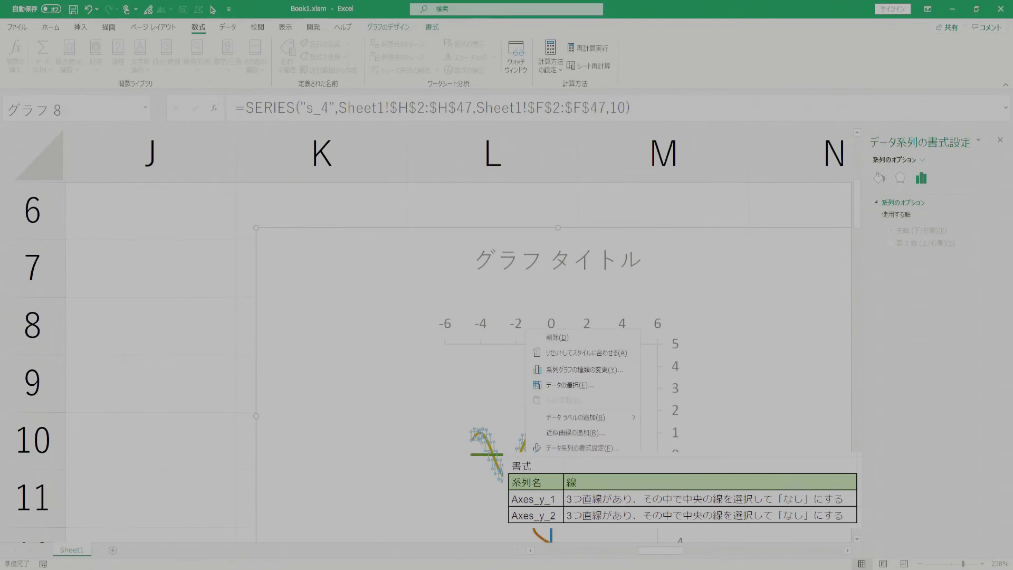
right_click(477, 452)
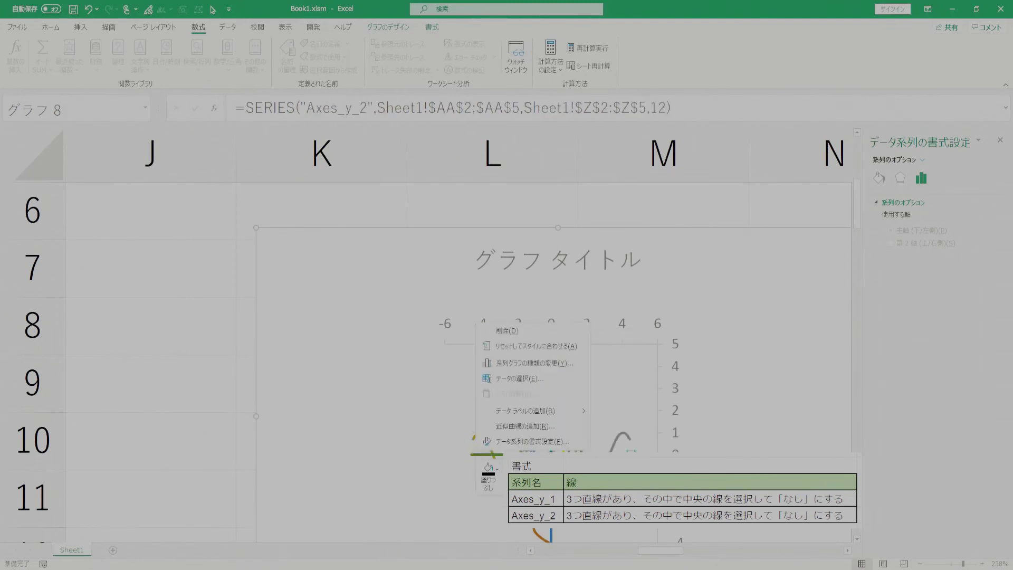
right_click(566, 452)
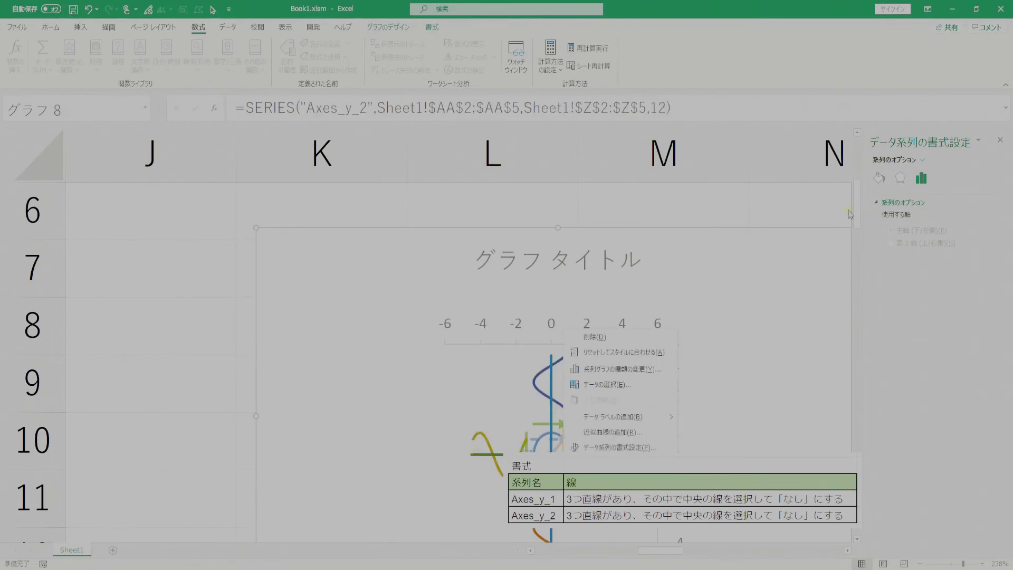
click(881, 178)
click(897, 234)
key(ctrl+z)
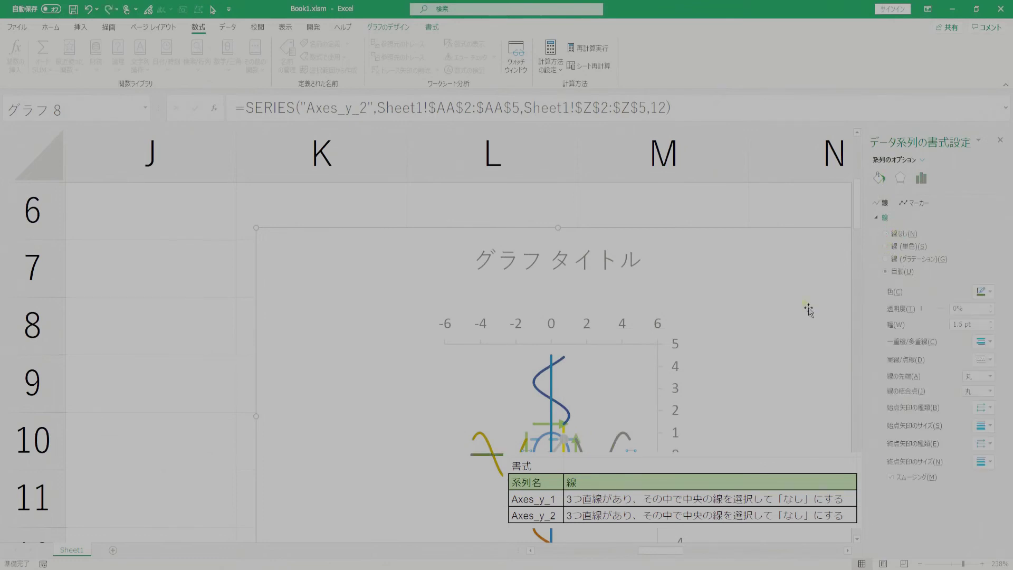
Try hiding the line of a single Axes_y_2 point, then undo.
click(591, 445)
click(573, 447)
click(901, 233)
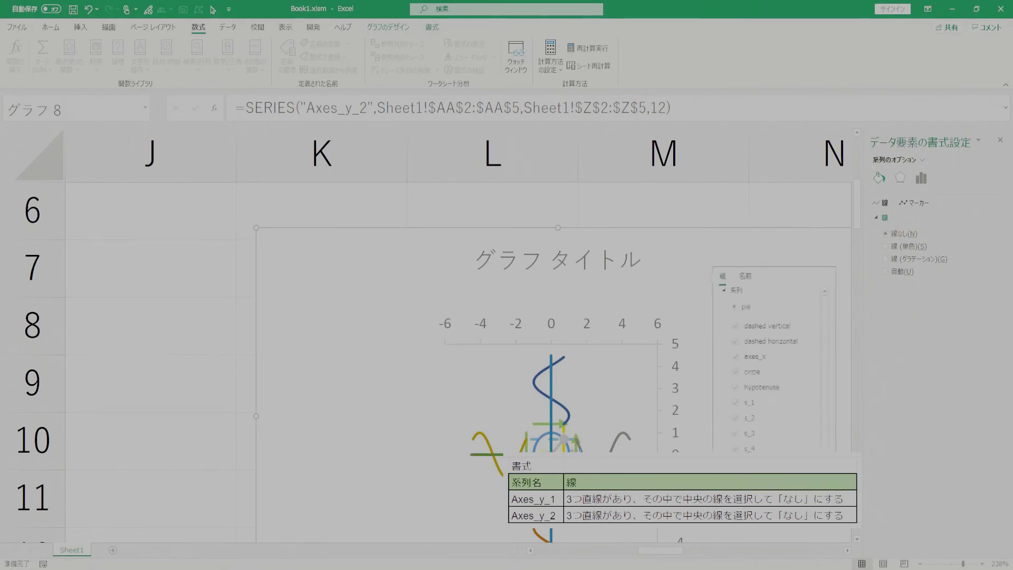
click(712, 242)
key(ctrl+z)
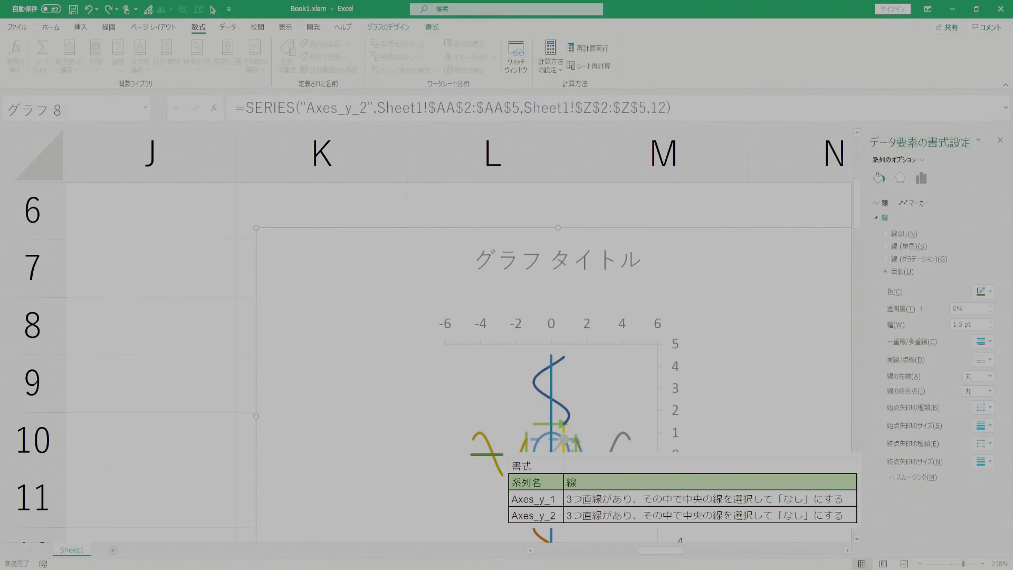
Try a solid line with an end arrow on that point, then remove its line.
click(988, 417)
click(983, 427)
click(983, 408)
click(966, 425)
click(983, 443)
click(985, 461)
click(903, 235)
Select the vertical Axes_y_1 line to show its line settings.
click(985, 409)
click(985, 426)
click(553, 388)
click(552, 389)
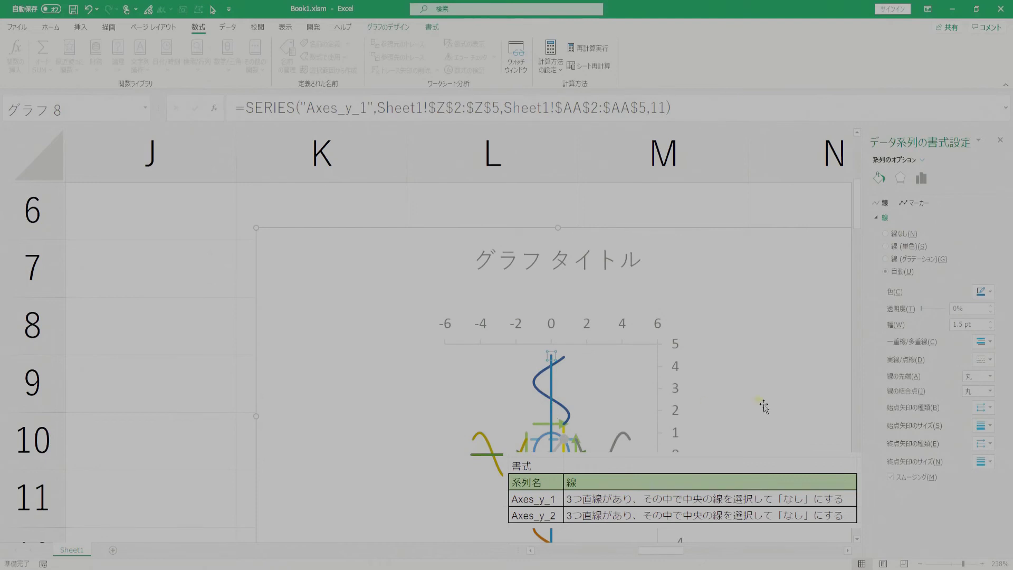
Give the Axes_y_1 series a solid line.
click(900, 236)
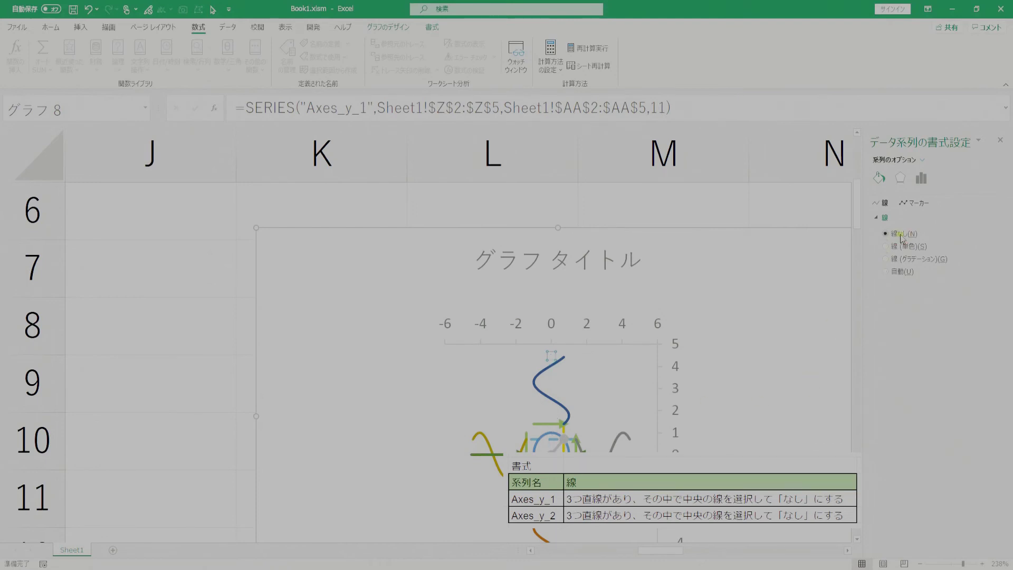
click(895, 246)
click(551, 440)
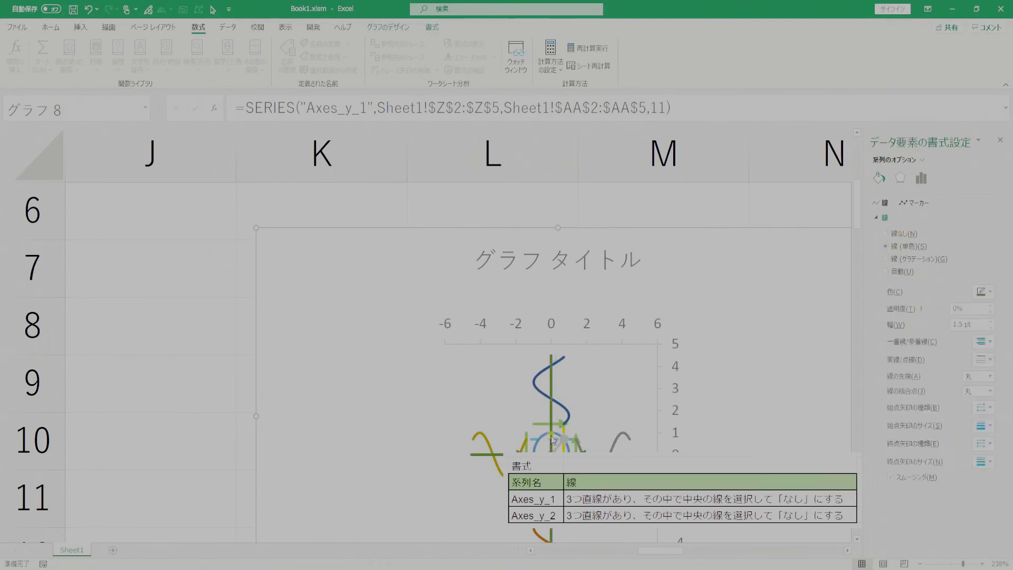
click(896, 236)
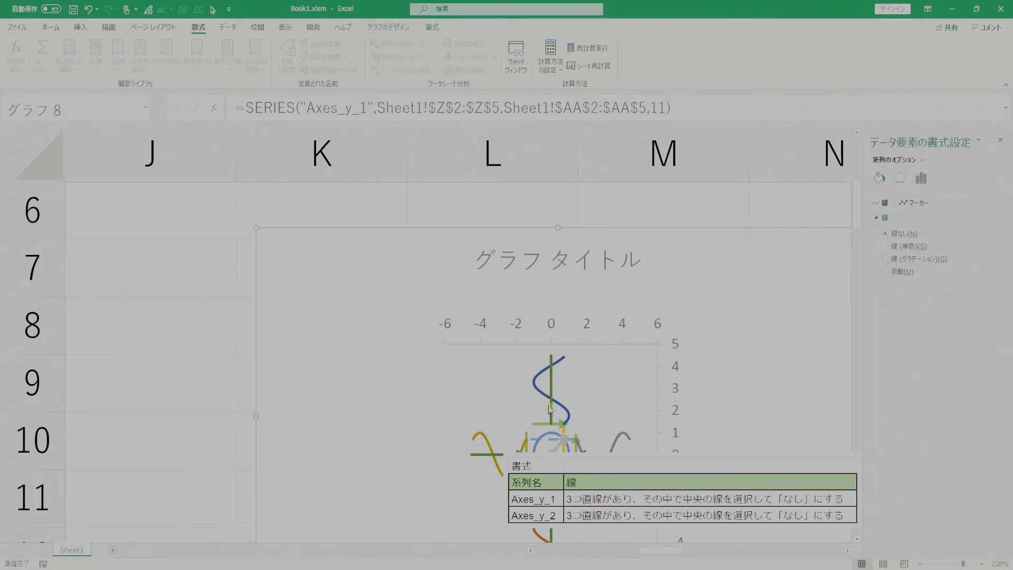
key(ctrl+z)
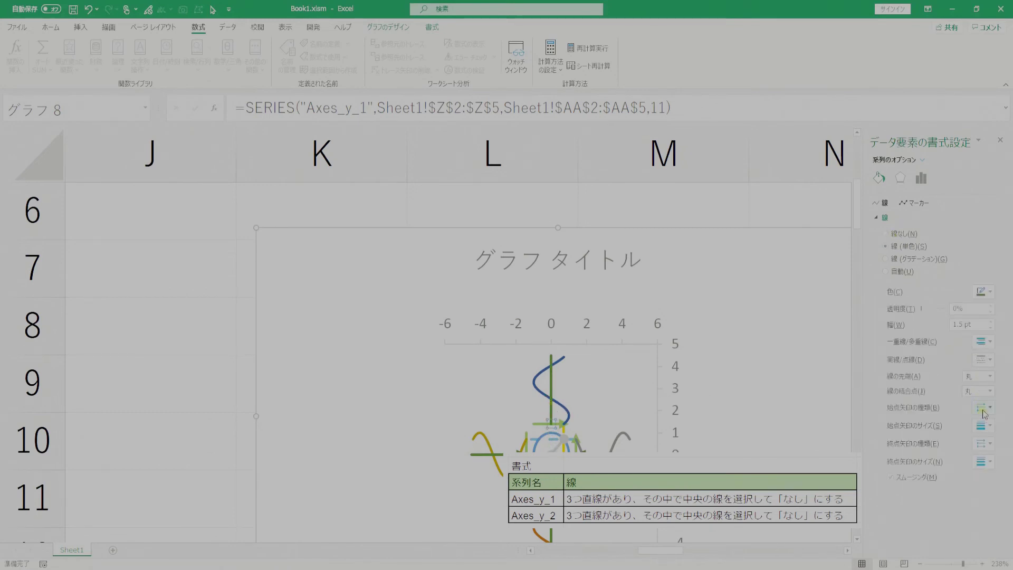
Put arrowheads on both the begin and end of the Axes_y_1 line.
click(982, 410)
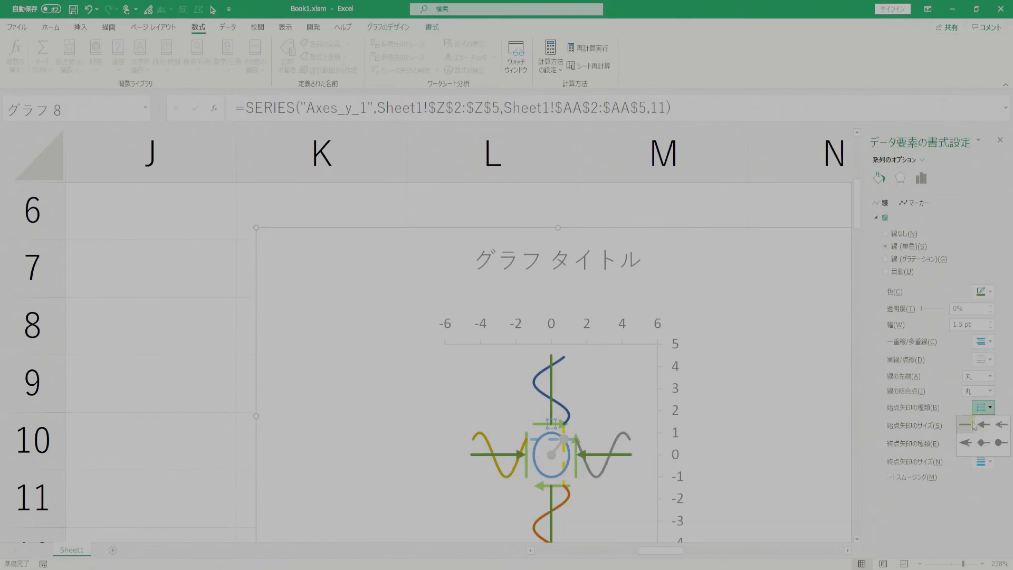
click(964, 422)
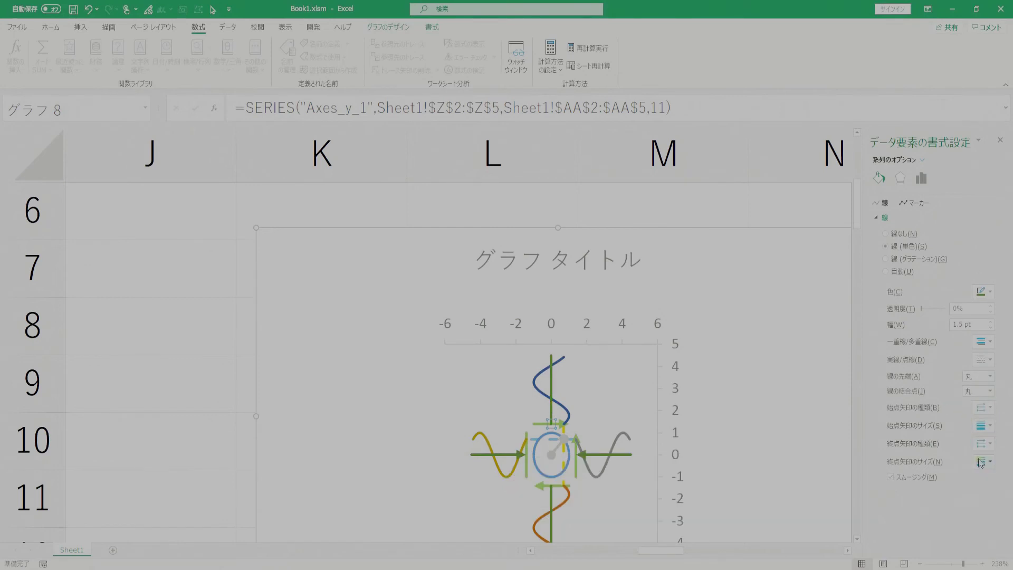
click(983, 407)
click(980, 425)
scroll(771, 467, down, 2)
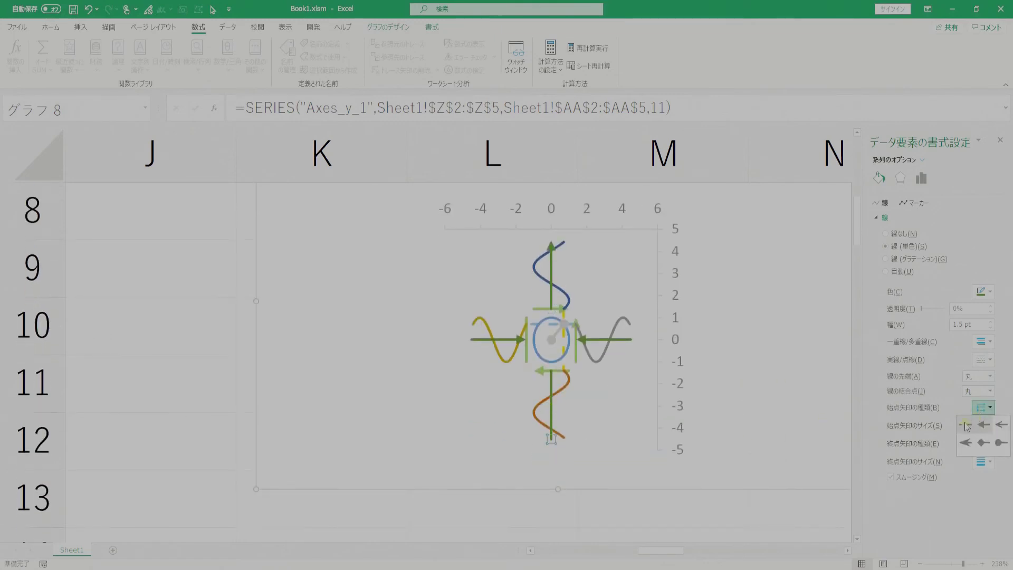
click(980, 444)
click(983, 461)
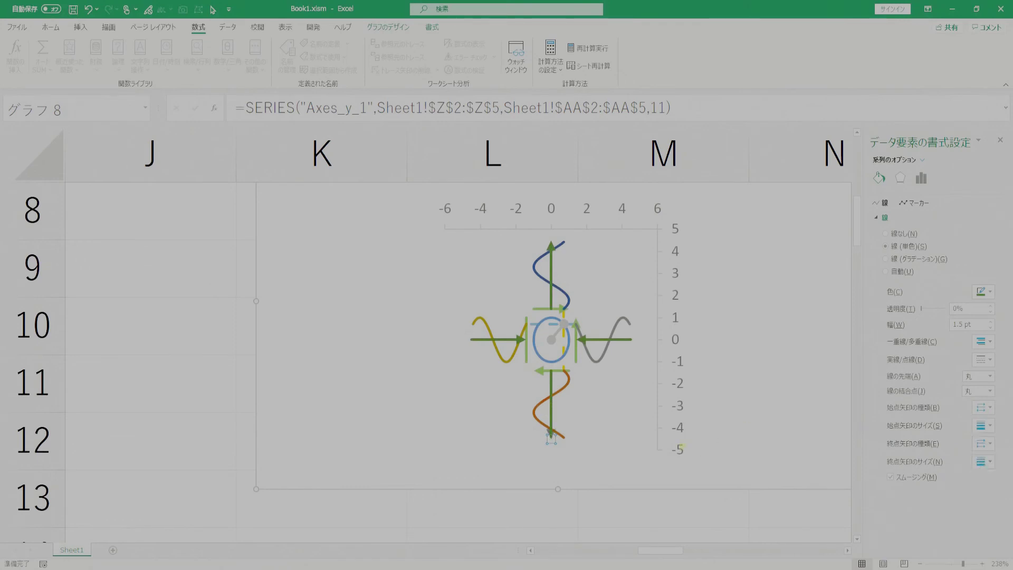
scroll(683, 451, up, 1)
click(684, 448)
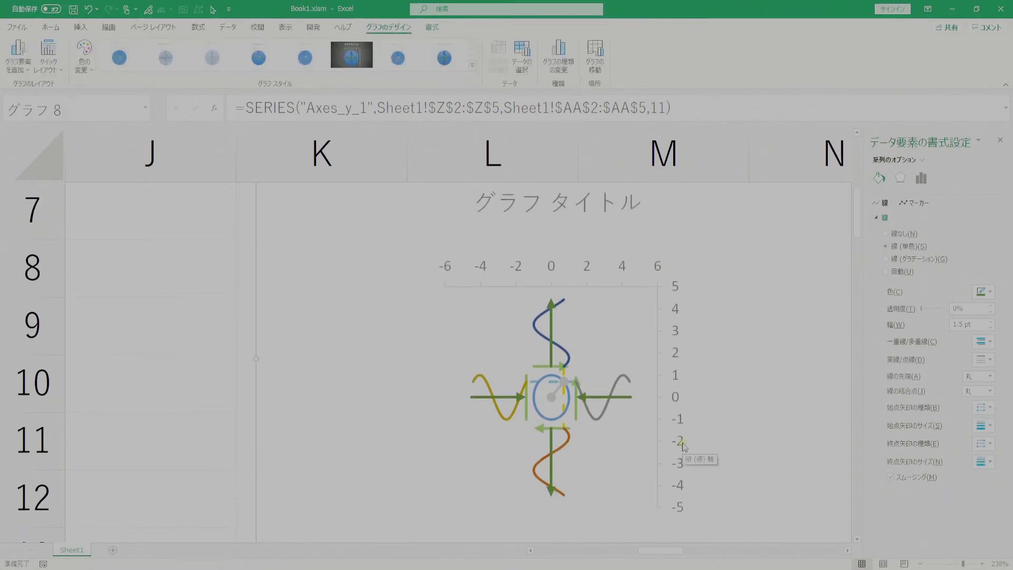
Set the horizontal axis Minimum bound to -5 in Format Axis.
right_click(748, 235)
right_click(701, 236)
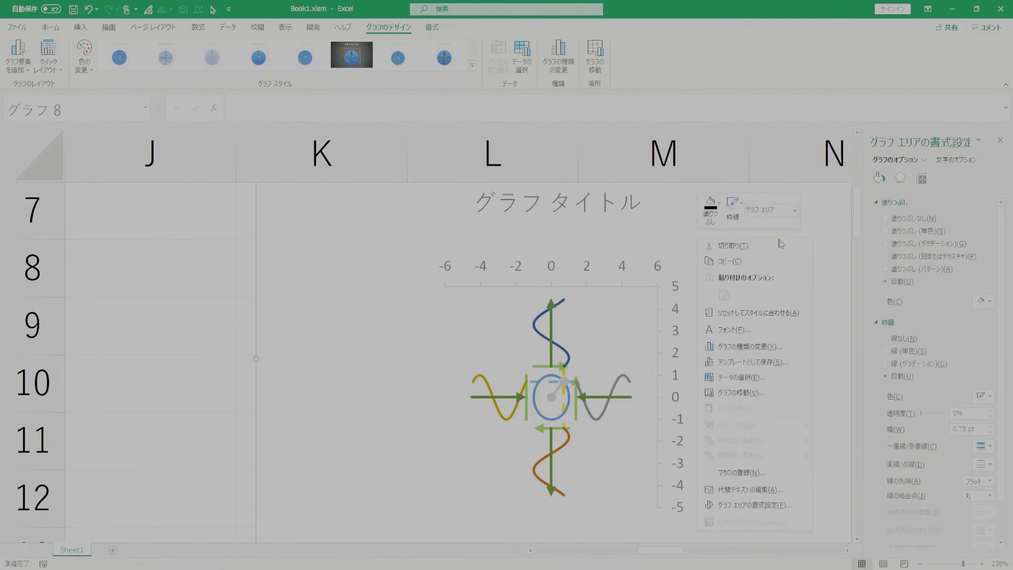
right_click(593, 272)
key(Escape)
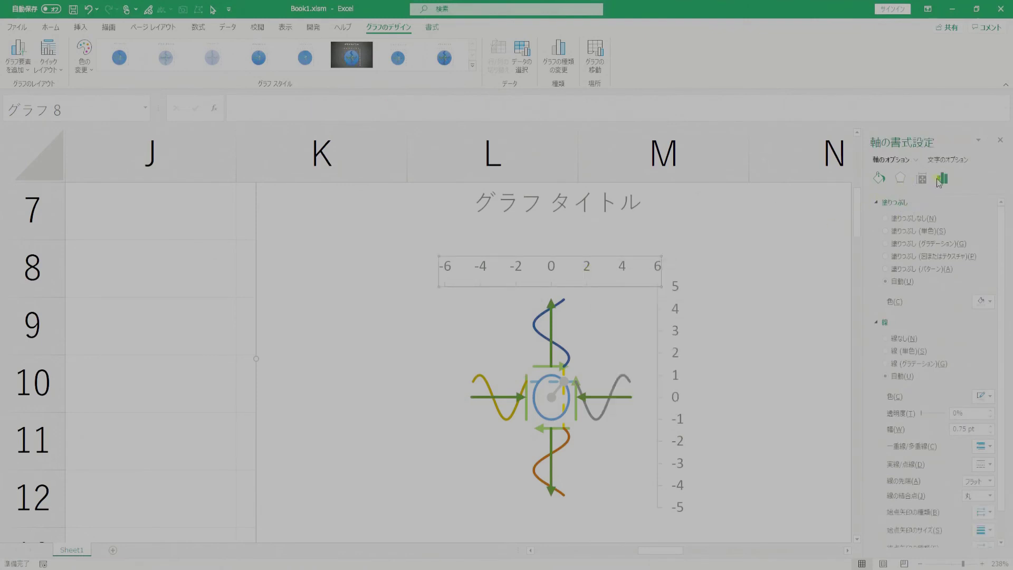
click(877, 202)
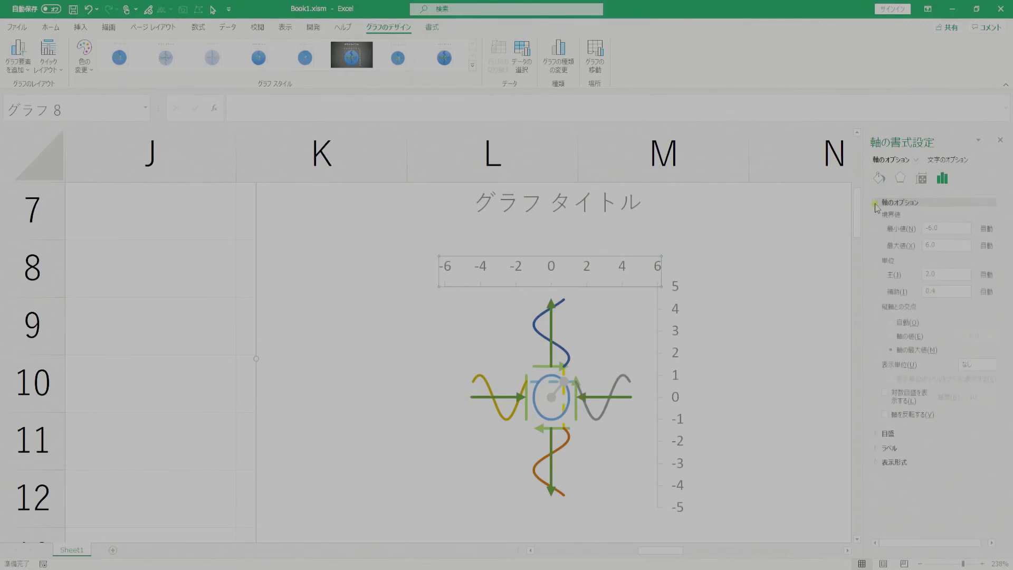
drag(943, 233, 885, 230)
text(-5)
key(Return)
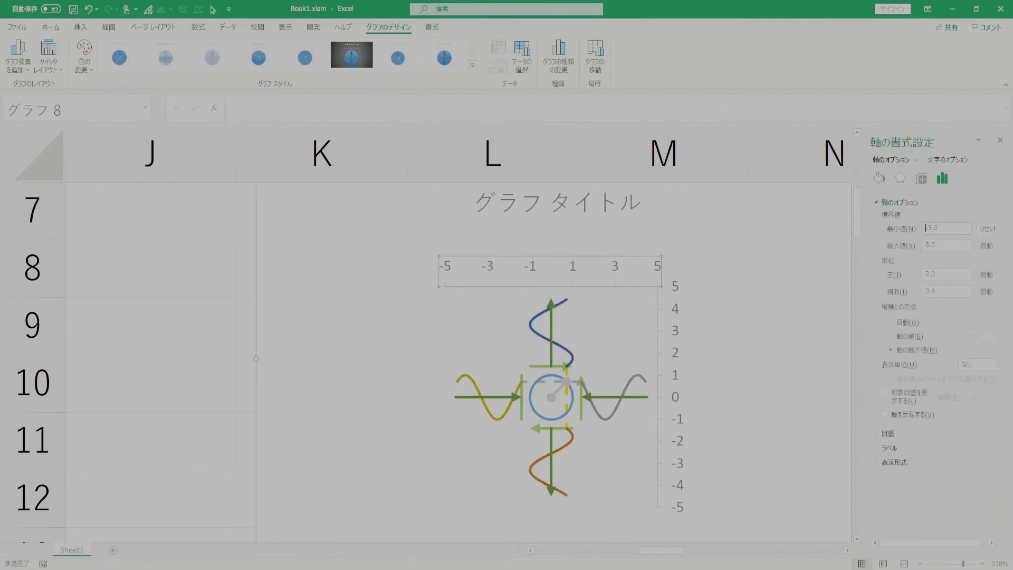
click(18, 55)
click(127, 116)
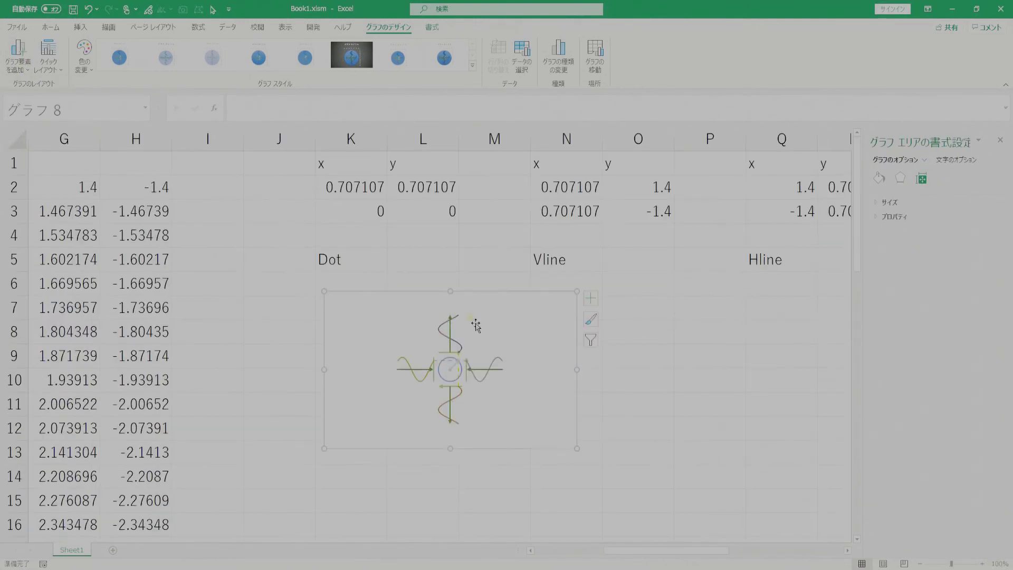
Set the line colour of each series, including the dashed vertical one, to solid black.
right_click(449, 316)
click(509, 323)
click(533, 373)
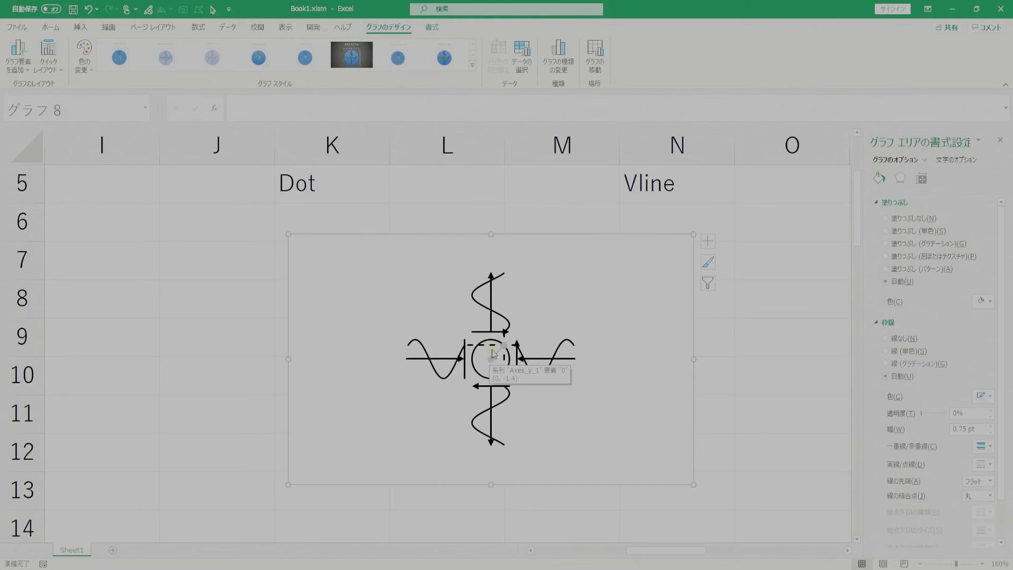
click(494, 353)
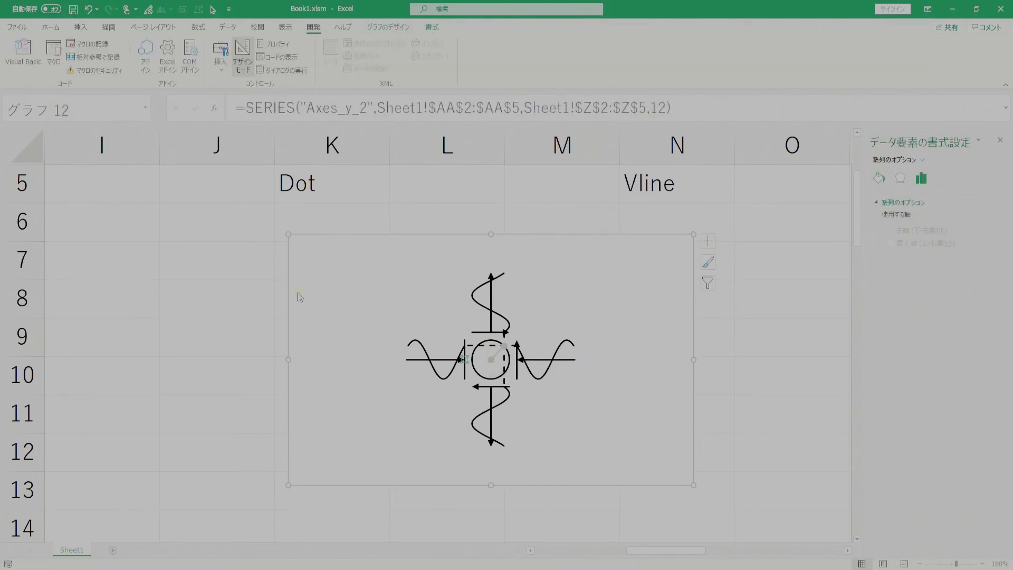
click(203, 257)
Define the name x for cell B1 through Name Manager.
key(ctrl+Home)
key(Right)
key(alt+m)
key(n)
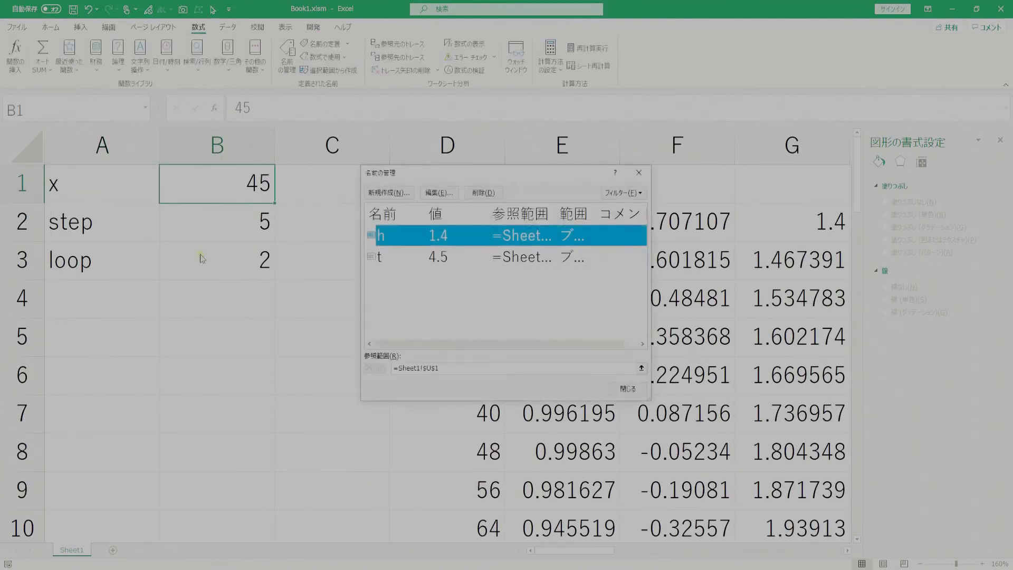
click(405, 192)
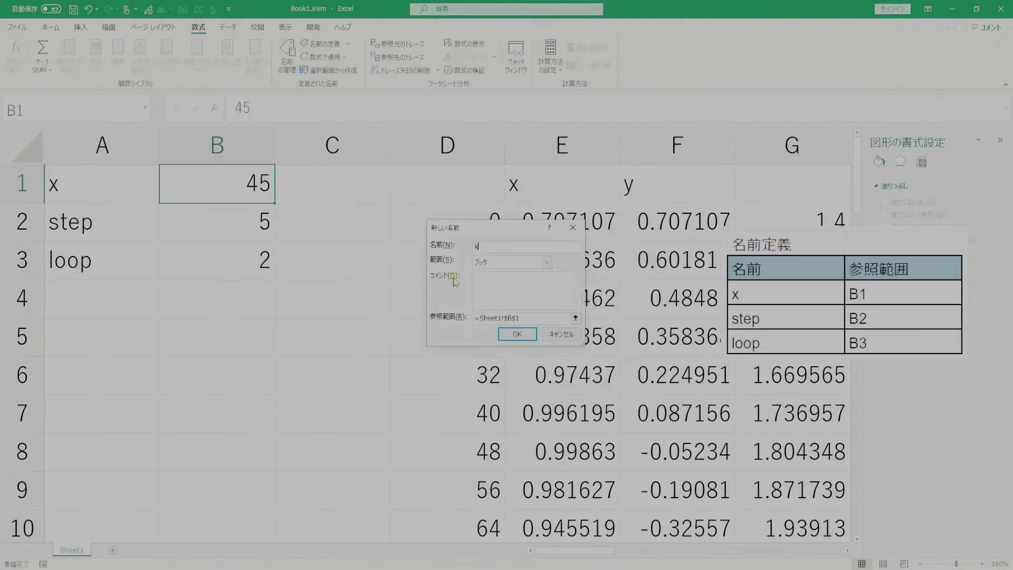
click(508, 334)
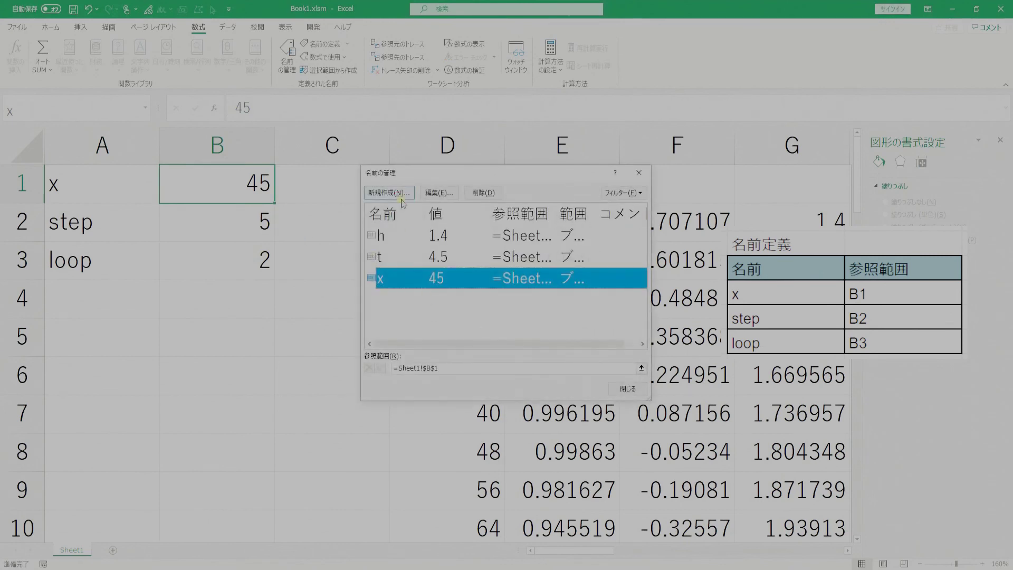
Add the names step referring to B2 and loop referring to B3, then close Name Manager.
click(389, 192)
text(step)
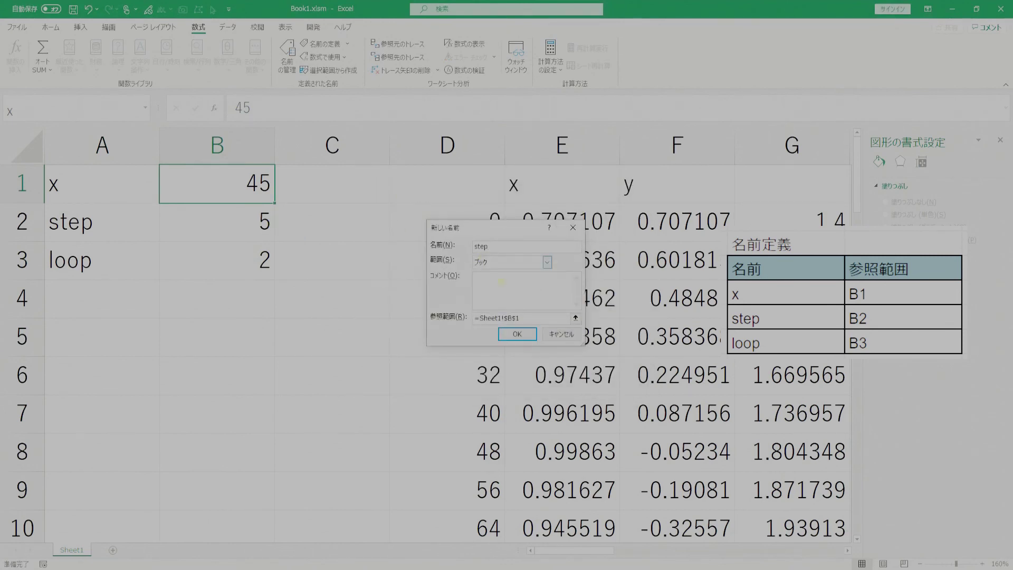
click(523, 318)
key(BackSpace)
text(2)
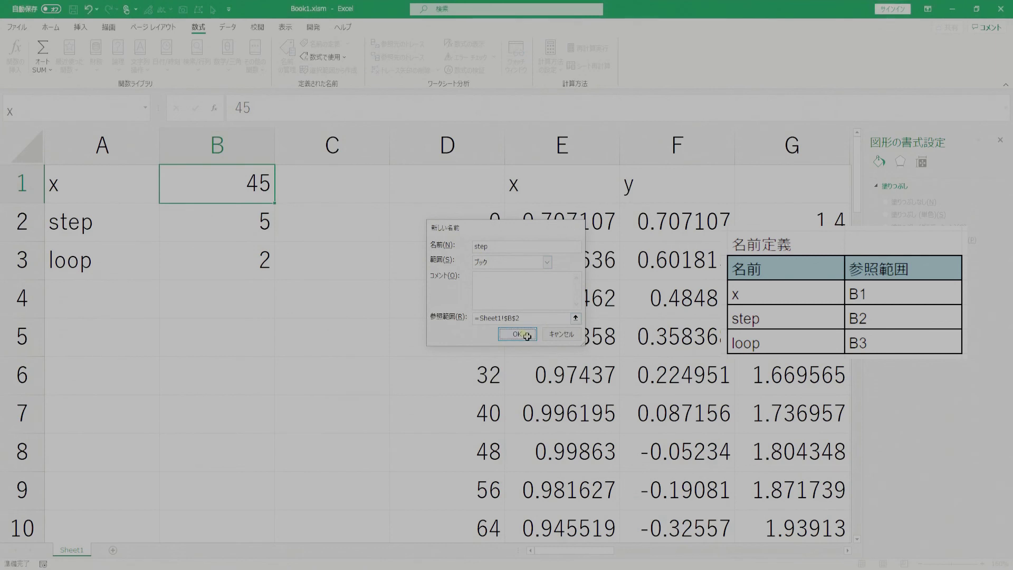
click(517, 334)
click(401, 192)
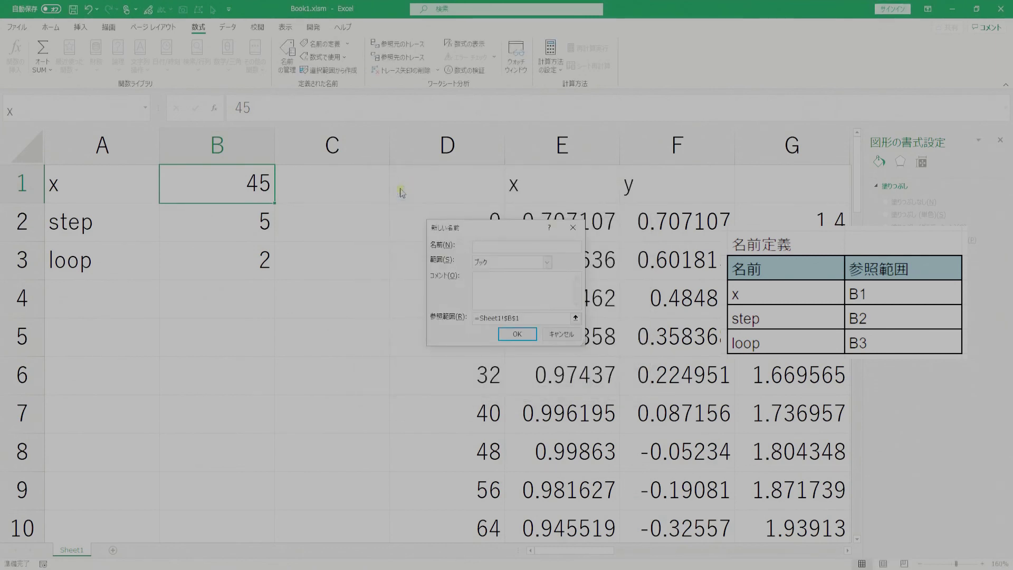
click(535, 319)
key(BackSpace)
text(3)
click(510, 334)
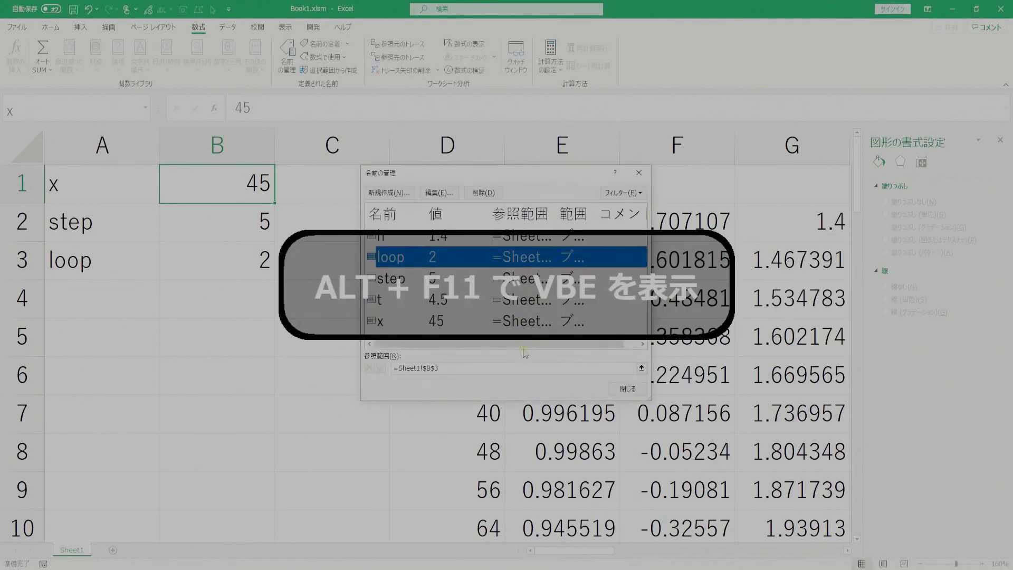
click(628, 386)
click(346, 317)
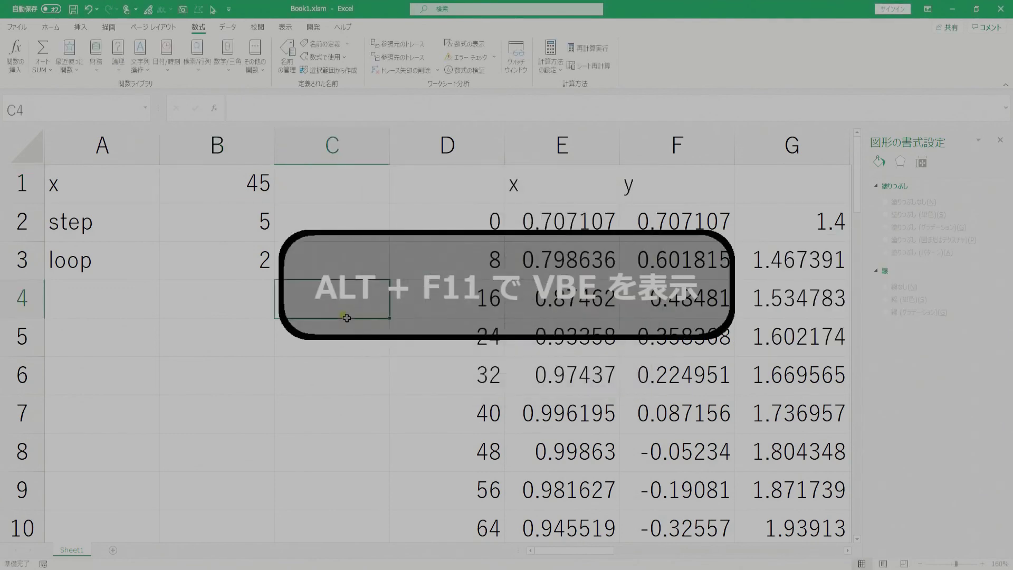
In a new standard module, start Sub main and declare i and a as Long.
key(alt+F11)
right_click(61, 100)
mouse_move(48, 158)
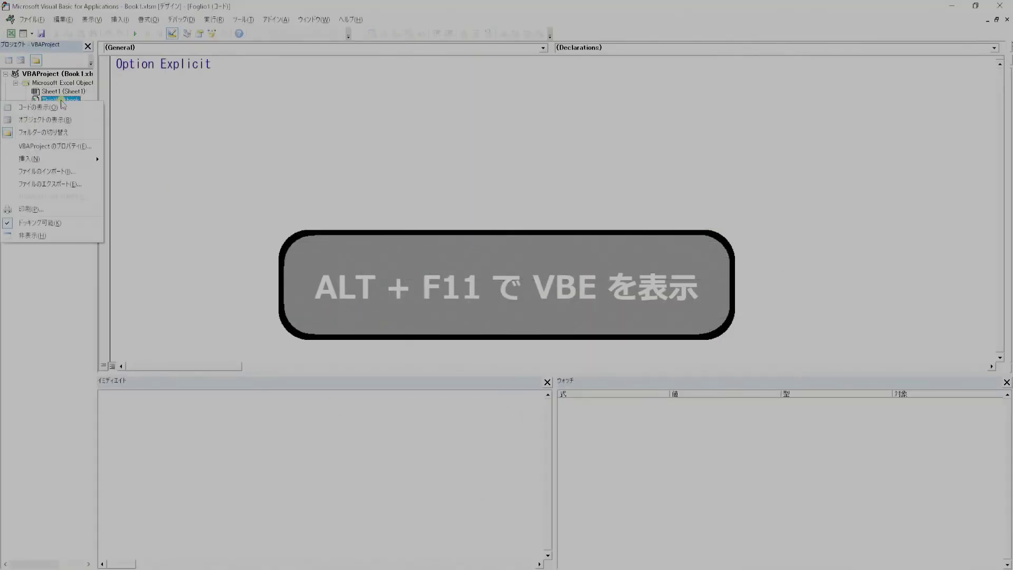
click(132, 172)
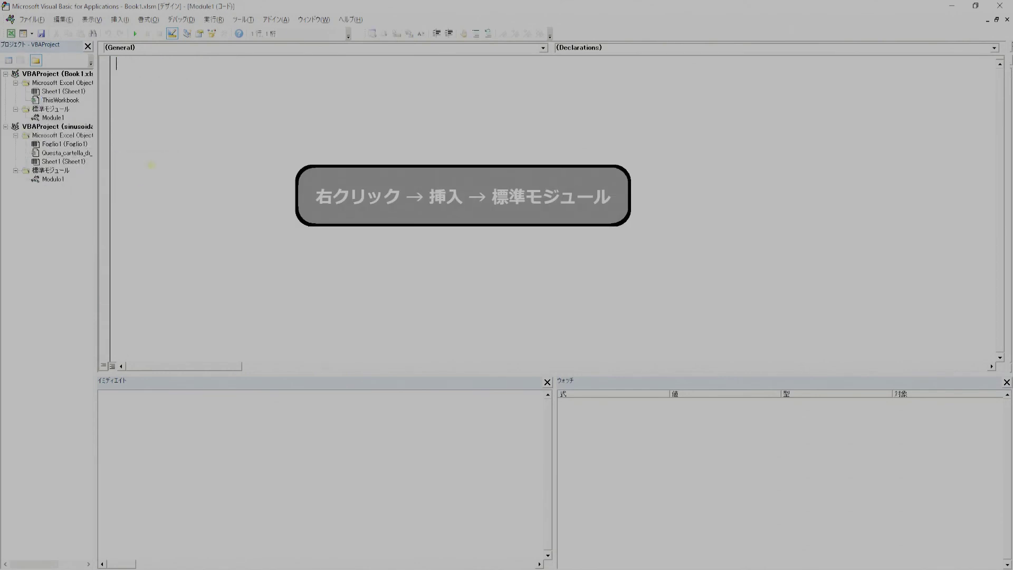
text(Sub )
text(tio)
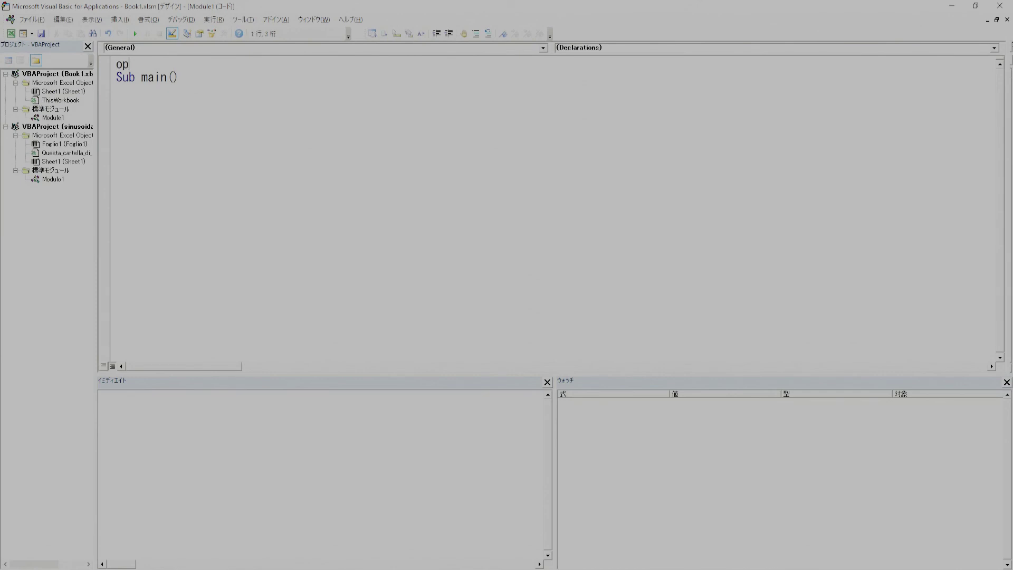
text(xplicit)
key(Return)
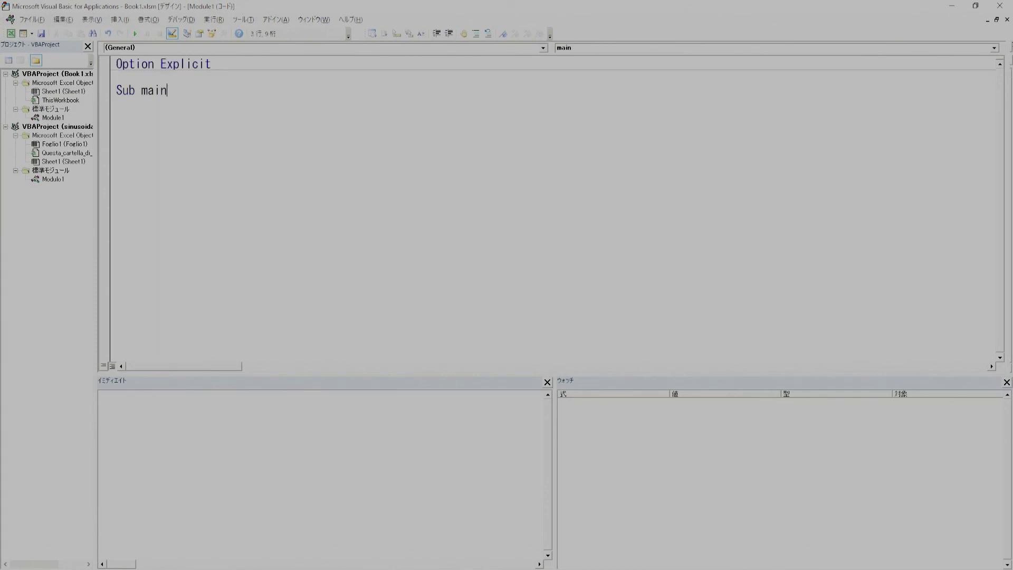
key(Return)
text(as lo)
key(Tab)
key(Return)
text(dim a s)
key(BackSpace)
text(as lo)
key(Tab)
key(Return)
key(Return)
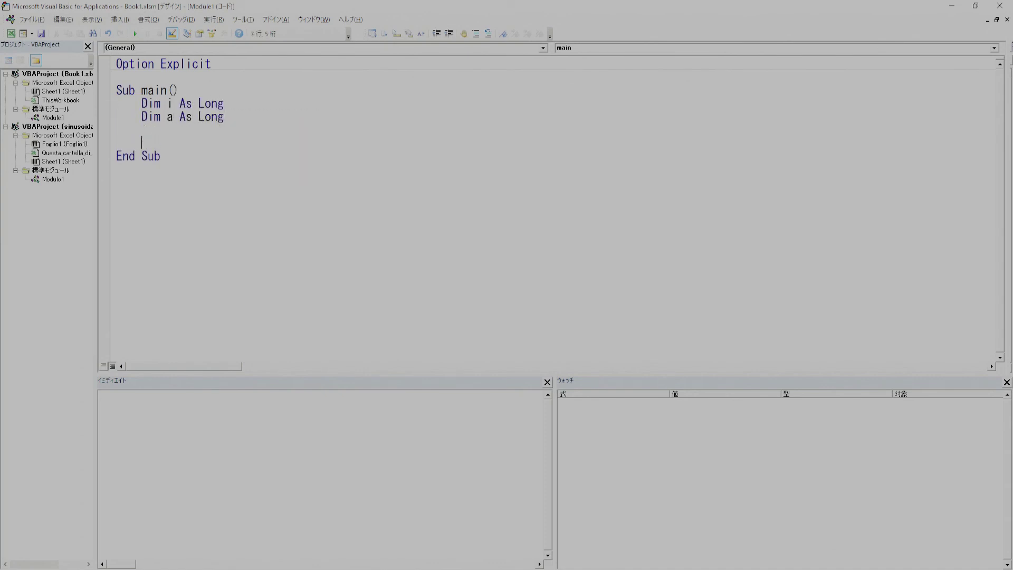
Write an outer For loop over [loop] and an inner For loop over [step], with Next lines.
text(= 1 To [loop)
text(])
key(Return)
key(Tab)
text(for)
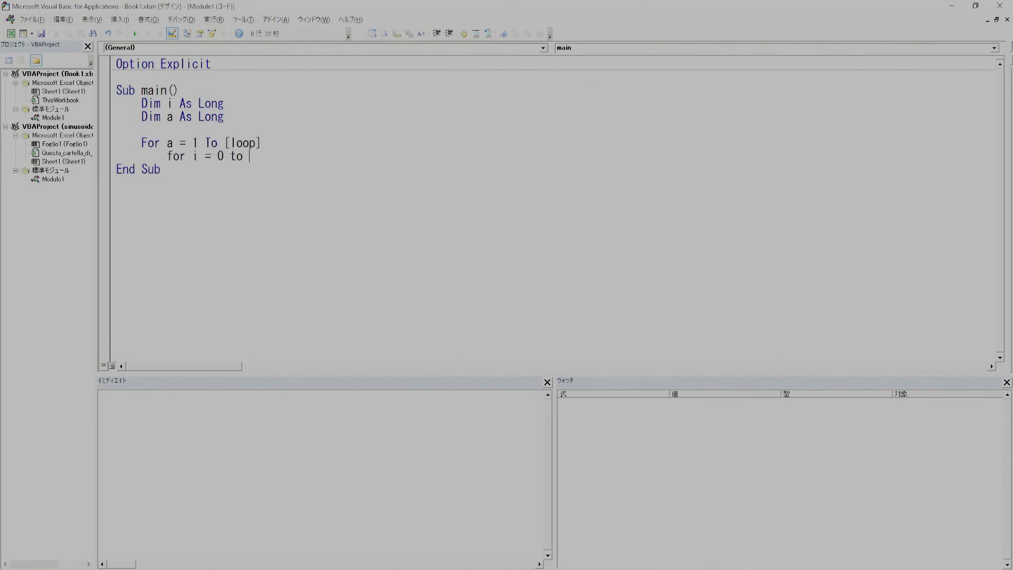
text(ste)
text(step)
key(Return)
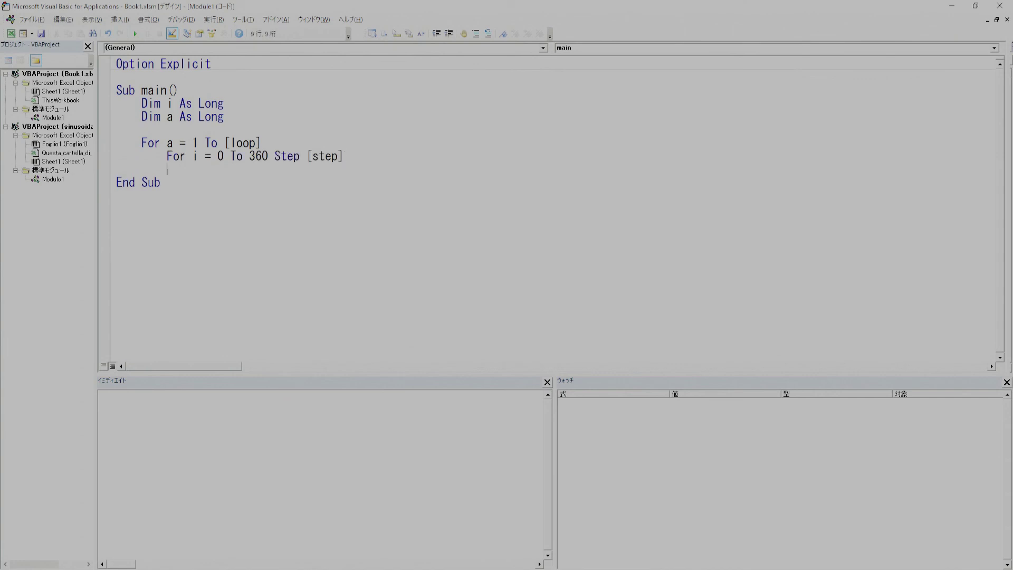
key(Return)
text(ne)
key(Return)
text(next)
Inside the inner loop add ActiveSheet.Calculate followed by two DoEvents lines.
click(193, 169)
text([x] = i)
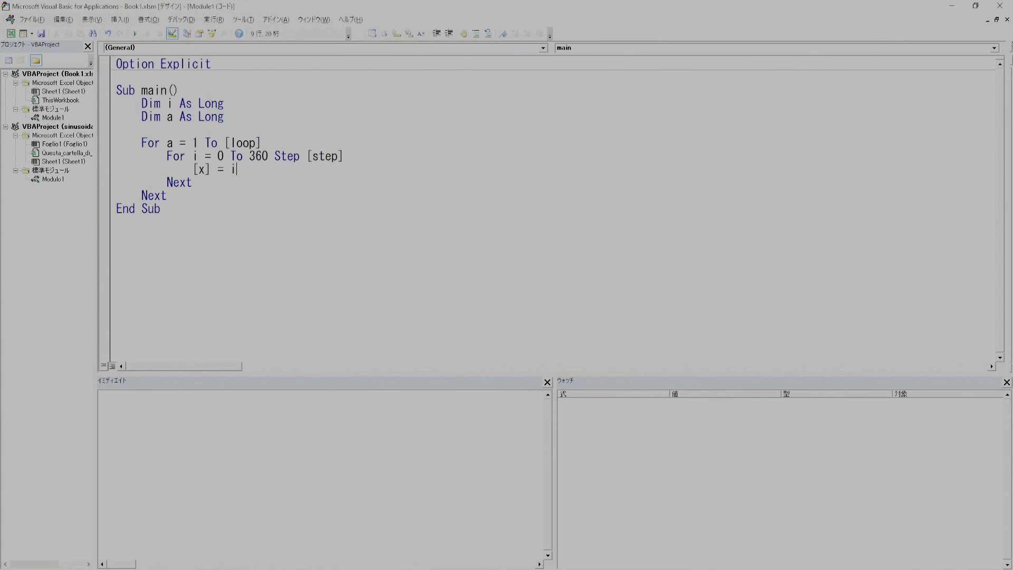
key(Return)
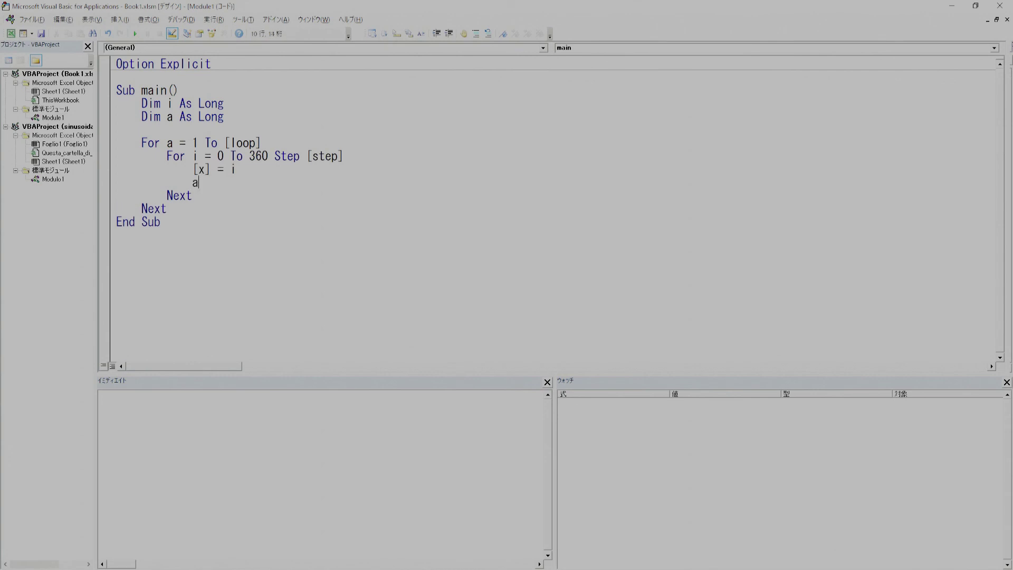
text(ctivesheet.calculat)
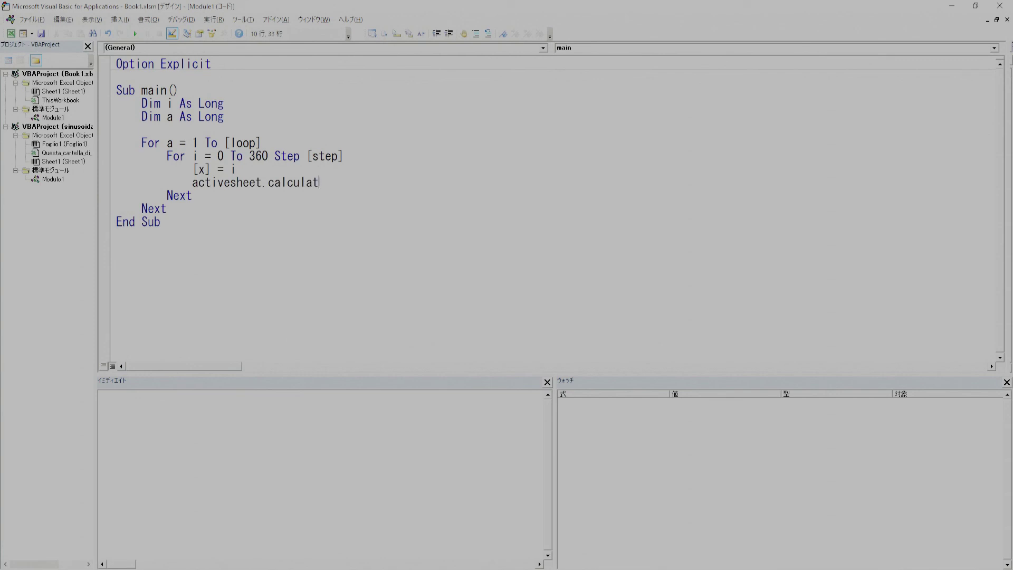
text(e)
key(Return)
text(donts)
key(Return)
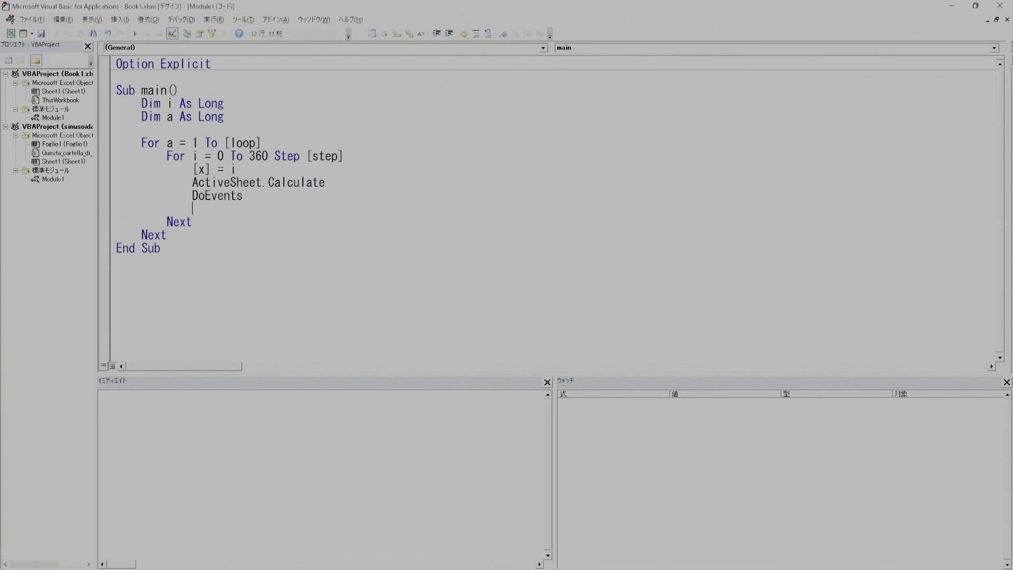
key(shift+Up)
key(ctrl+c)
key(Down)
key(ctrl+v)
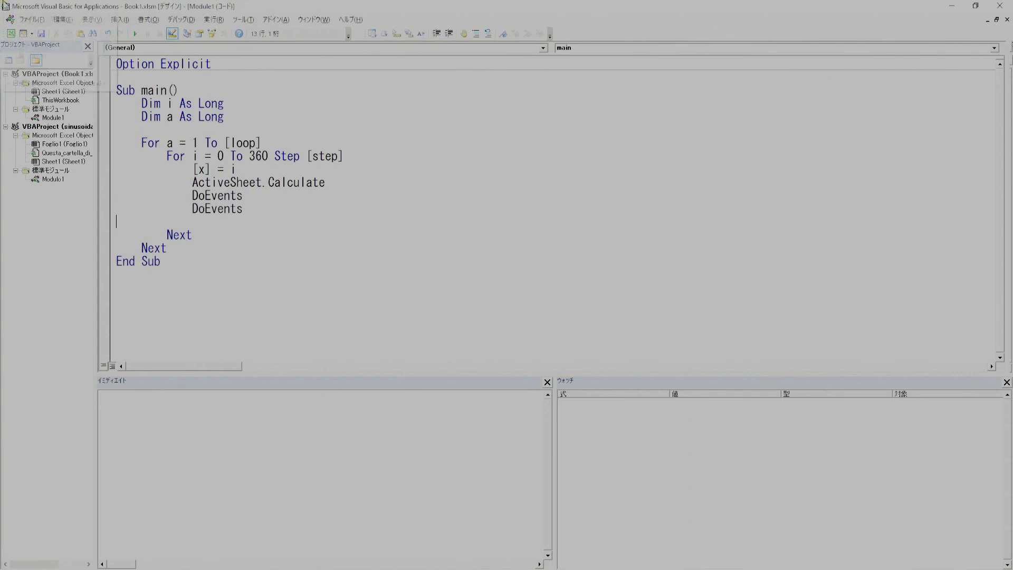
click(11, 33)
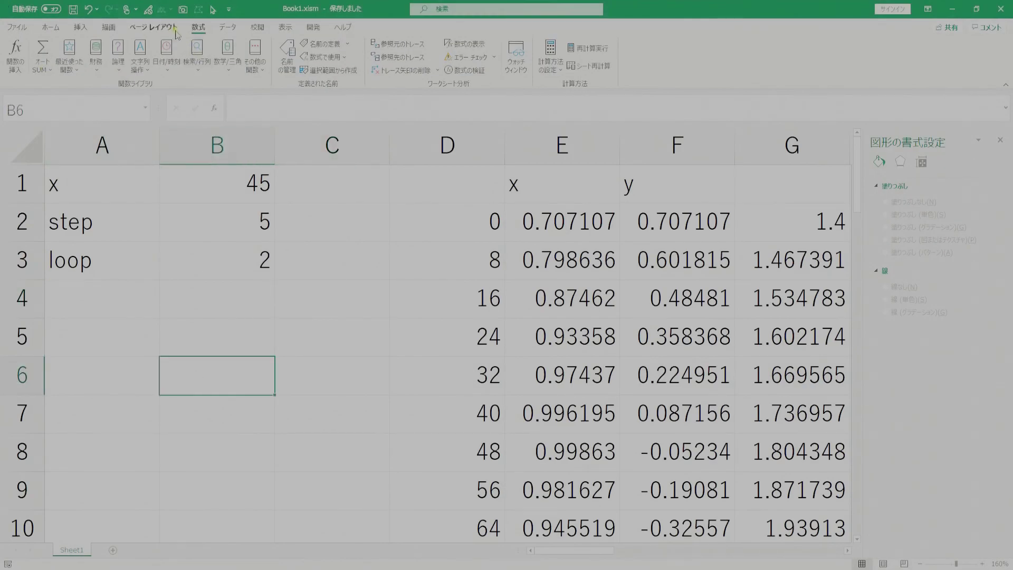
Draw a Form Controls button near B4 and assign it the main macro.
click(313, 27)
click(231, 64)
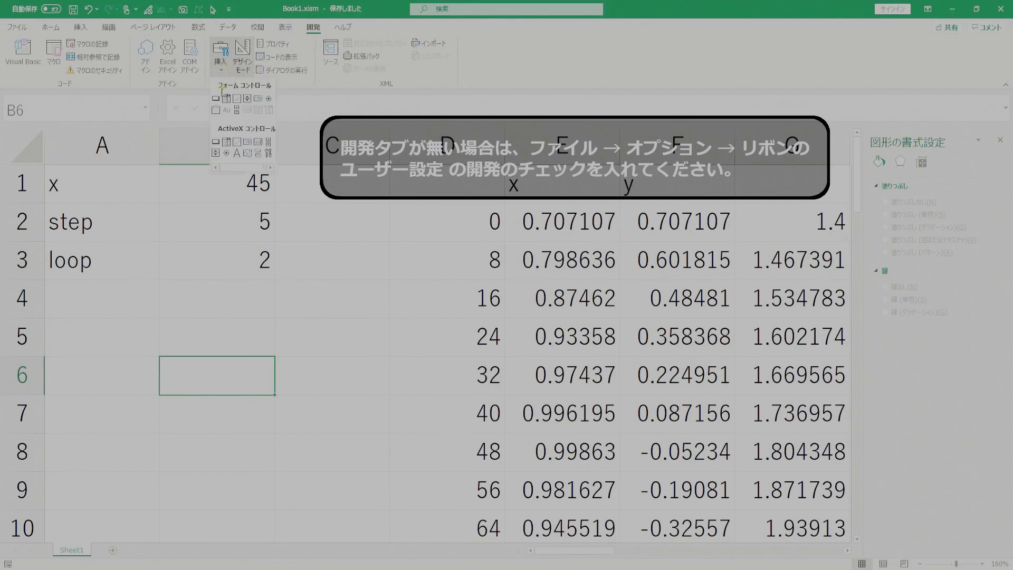
click(215, 100)
drag(412, 211, 527, 295)
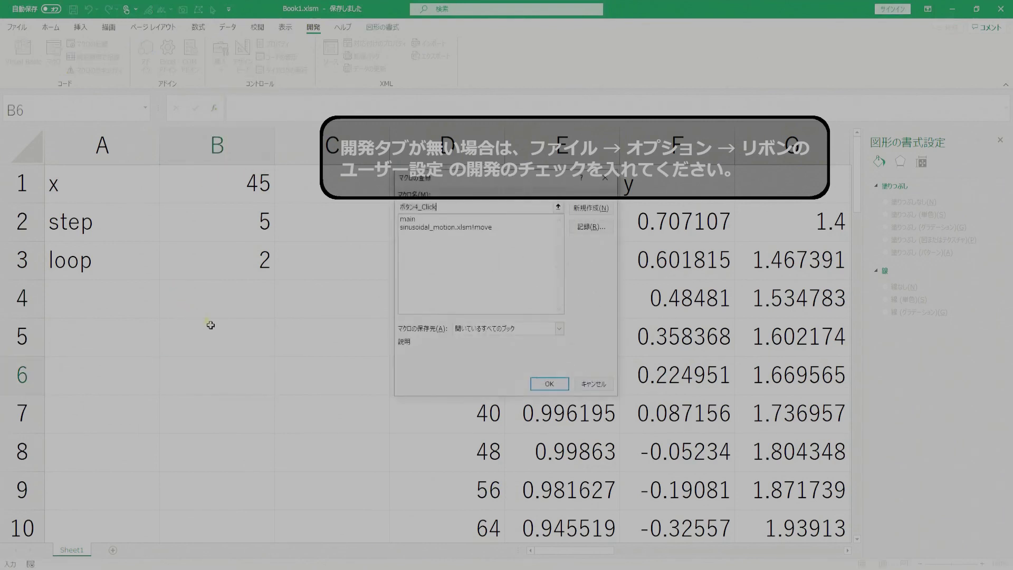
click(415, 221)
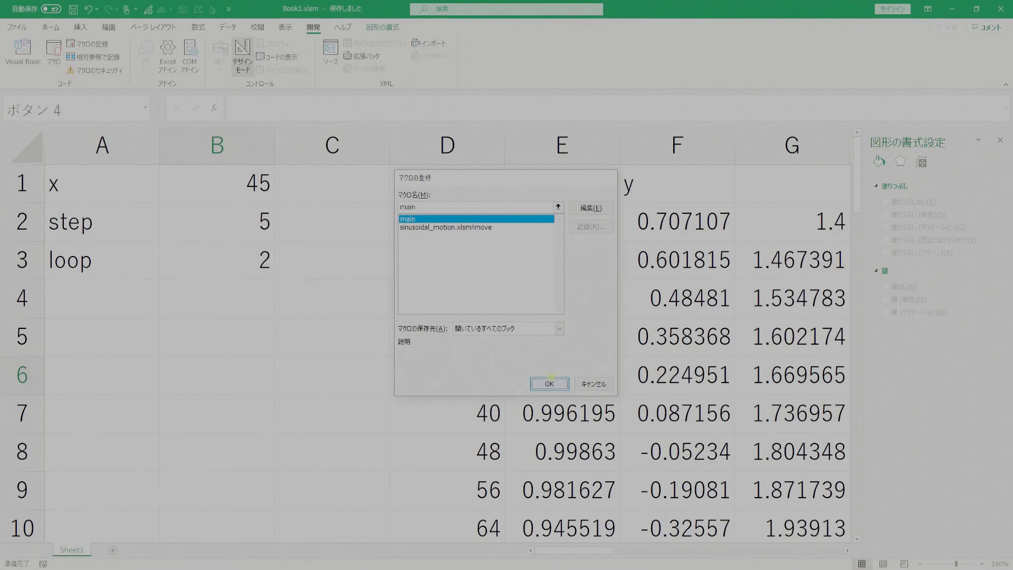
click(549, 384)
Change the button's caption to 実行.
click(237, 312)
key(Delete)
key(Delete)
key(Delete)
key(Delete)
key(Delete)
text(jikkou)
key(space)
key(Return)
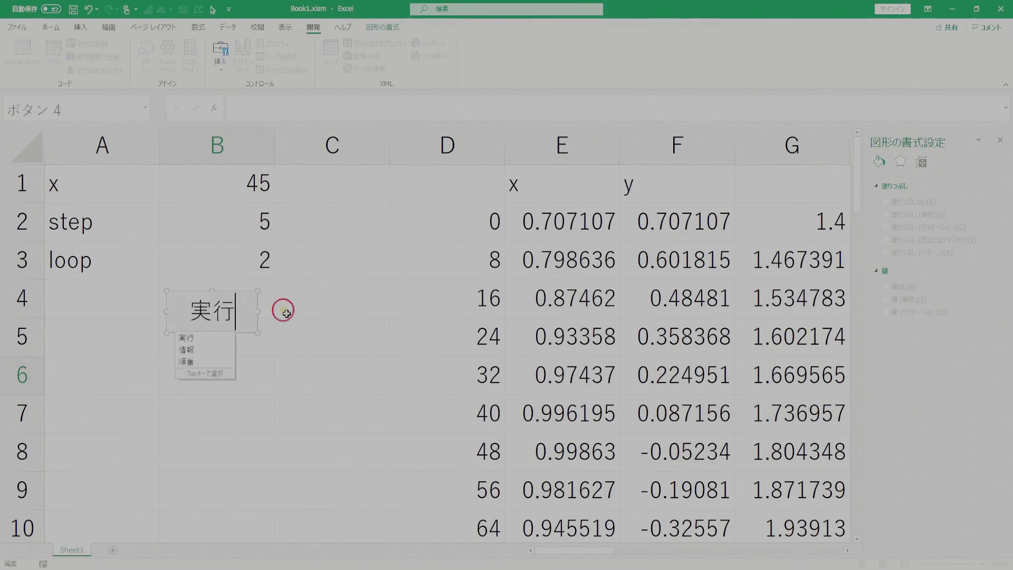
click(283, 315)
scroll(423, 368, down, 1)
scroll(422, 367, down, 3)
drag(423, 370, 791, 413)
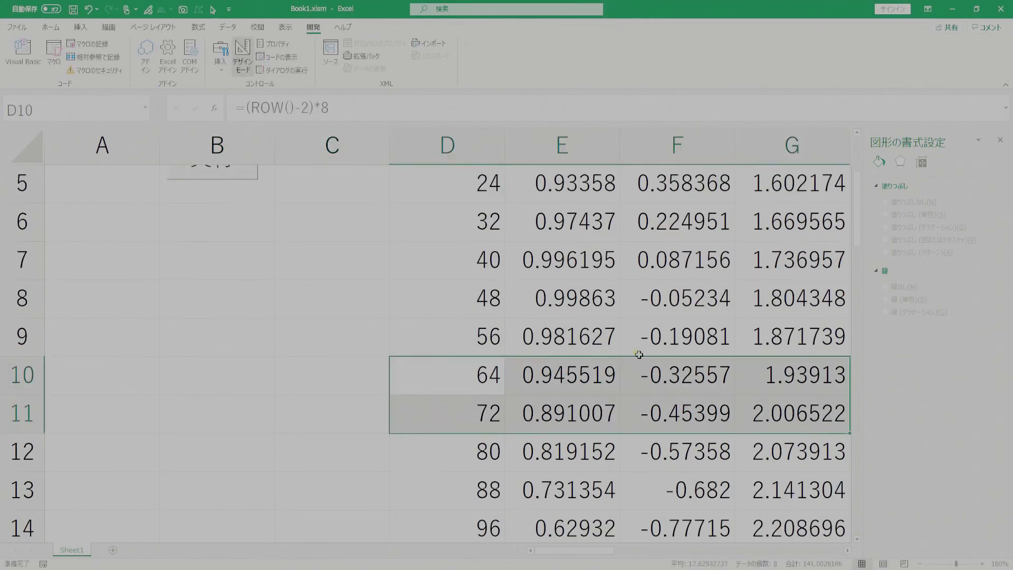
Zoom out and paste the circle chart over the top of the table.
click(929, 563)
click(929, 564)
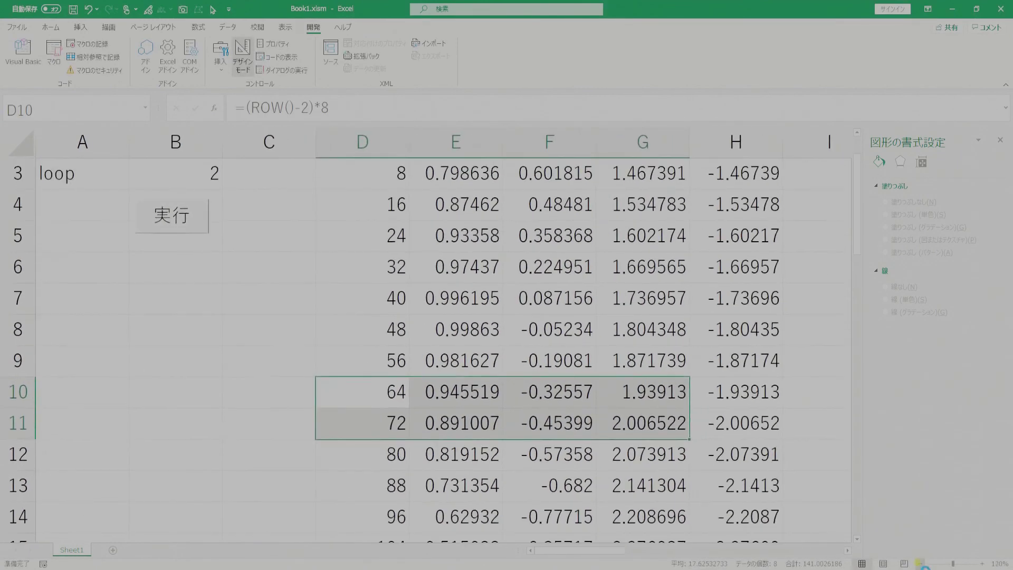
click(929, 563)
click(929, 564)
click(921, 564)
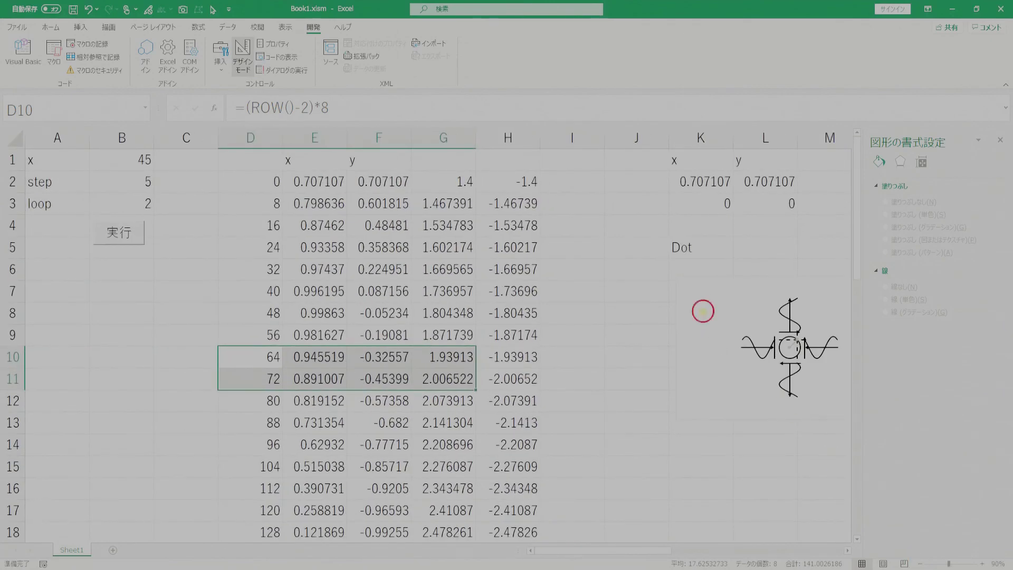
click(706, 316)
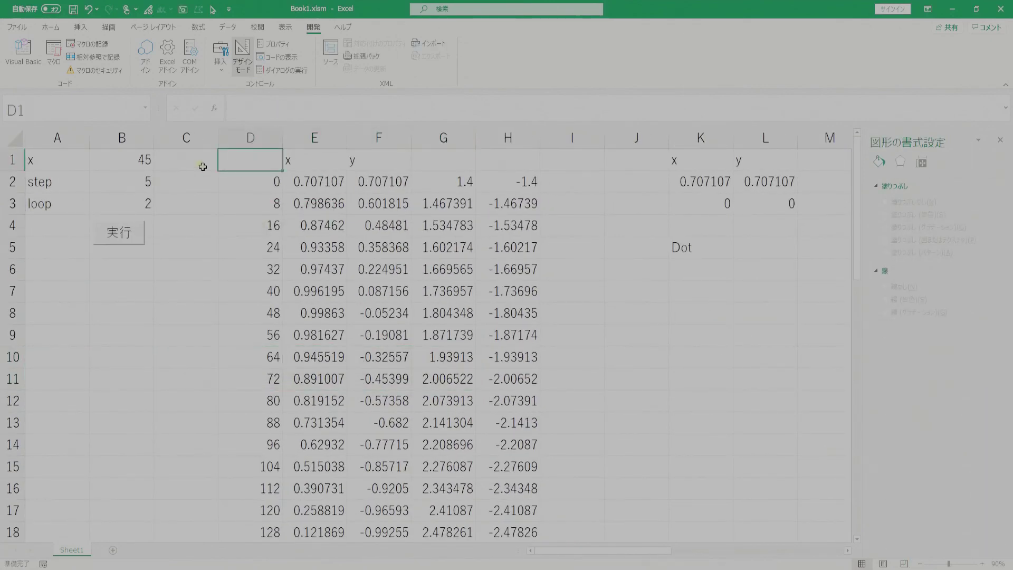
key(ctrl+v)
Deselect the chart and run the animation with the 実行 button.
click(210, 210)
click(200, 167)
click(174, 223)
click(131, 238)
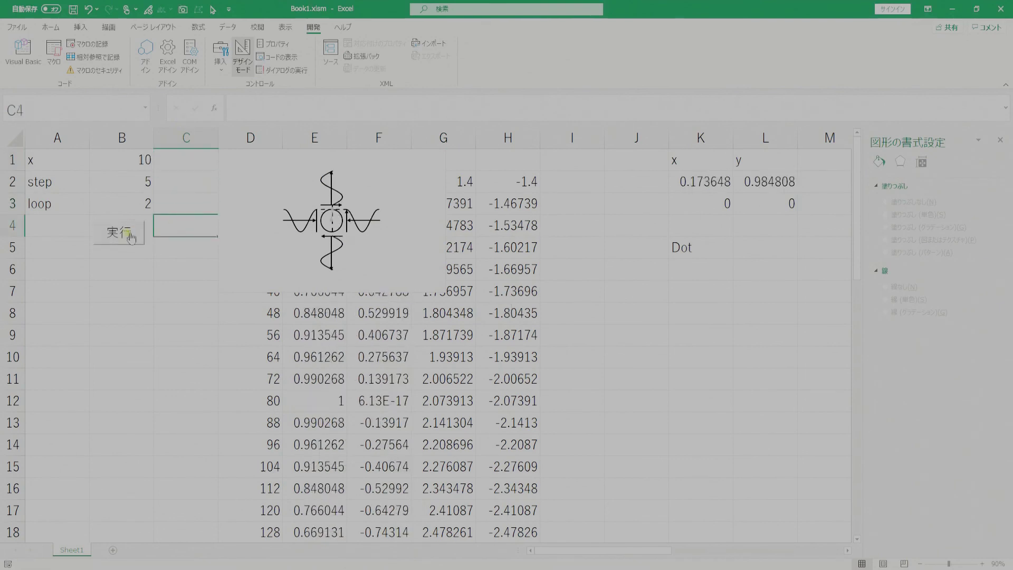